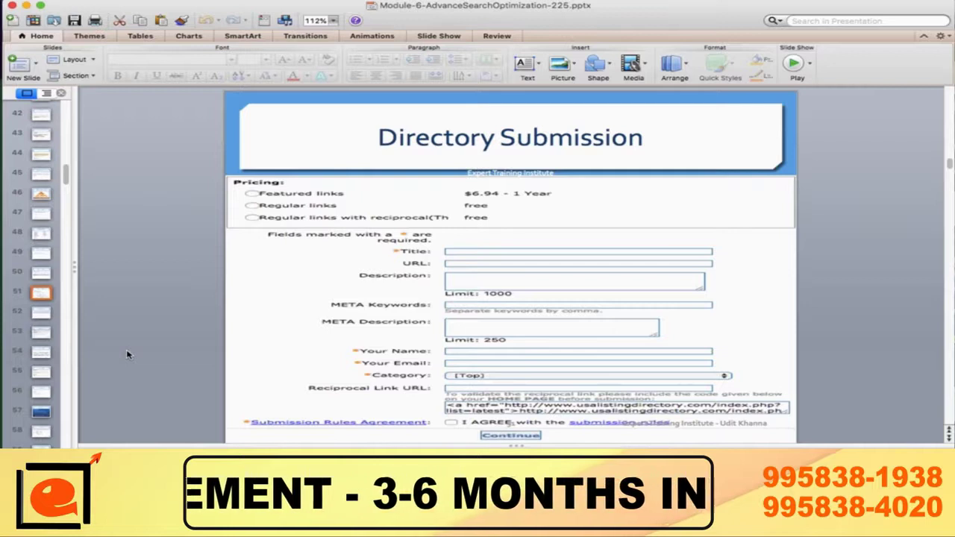
# Step: Open a new Chrome window with an empty New Tab from the dock icon menu
pyautogui.rightClick(106, 450)
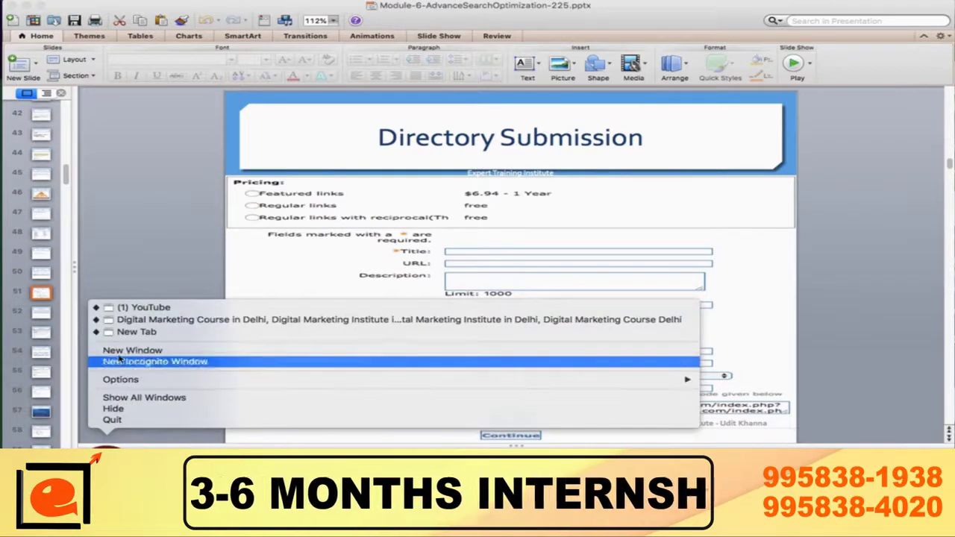
pyautogui.click(134, 332)
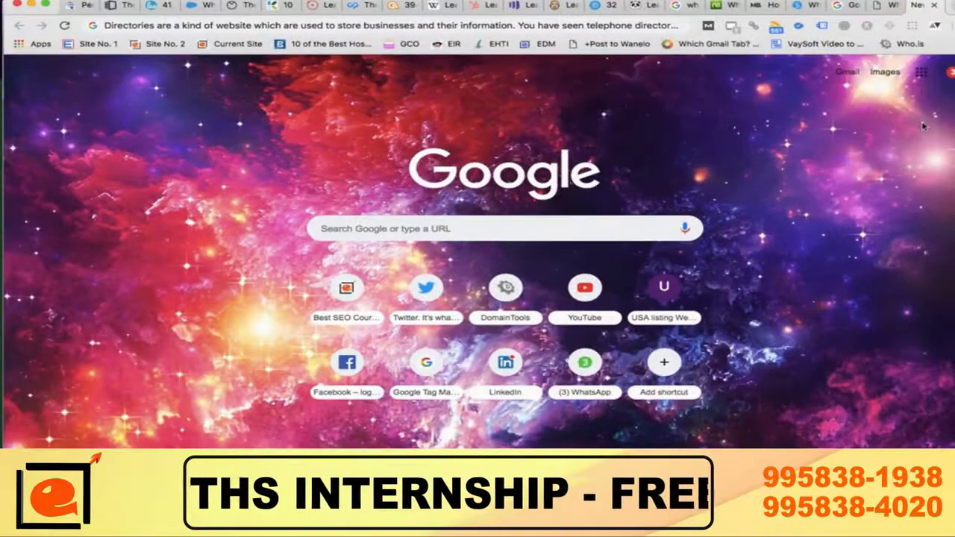
pyautogui.click(31, 4)
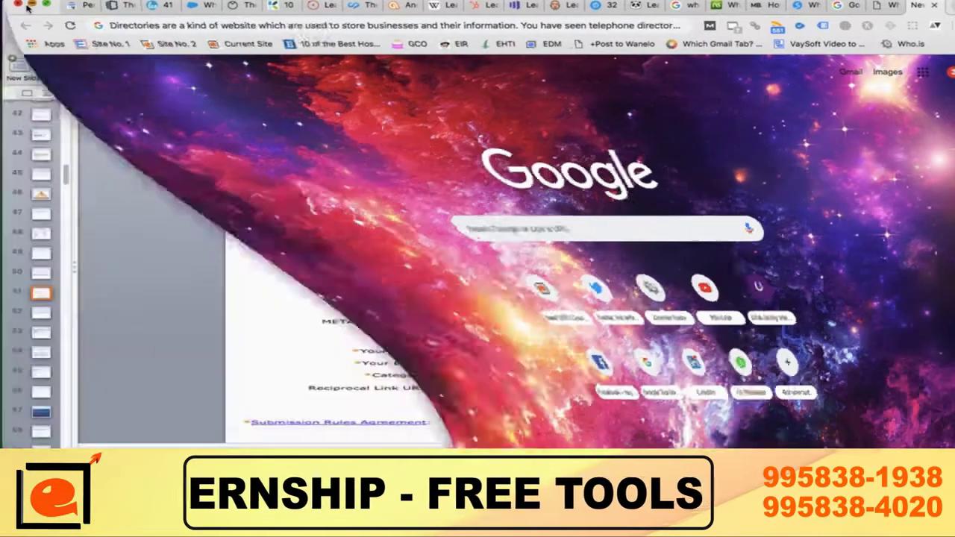
pyautogui.rightClick(106, 450)
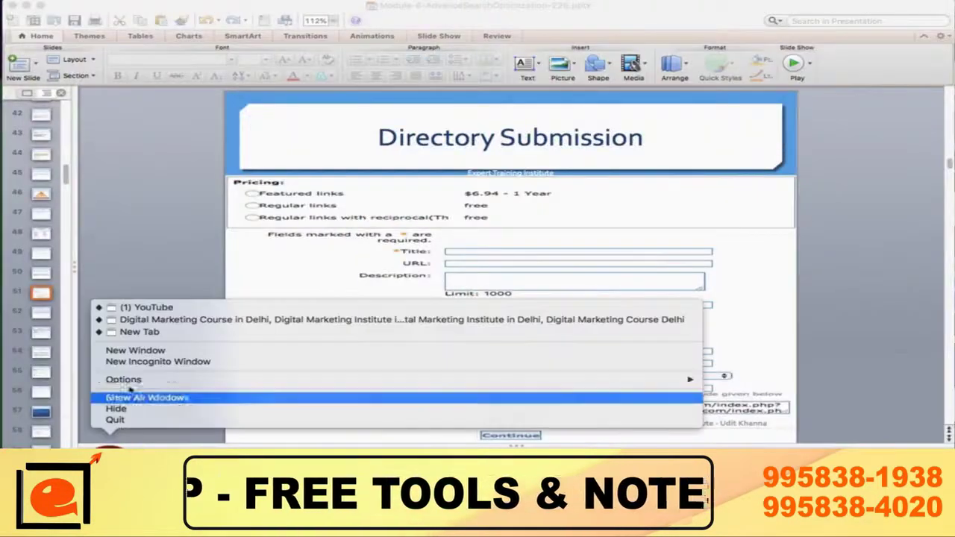
pyautogui.click(141, 353)
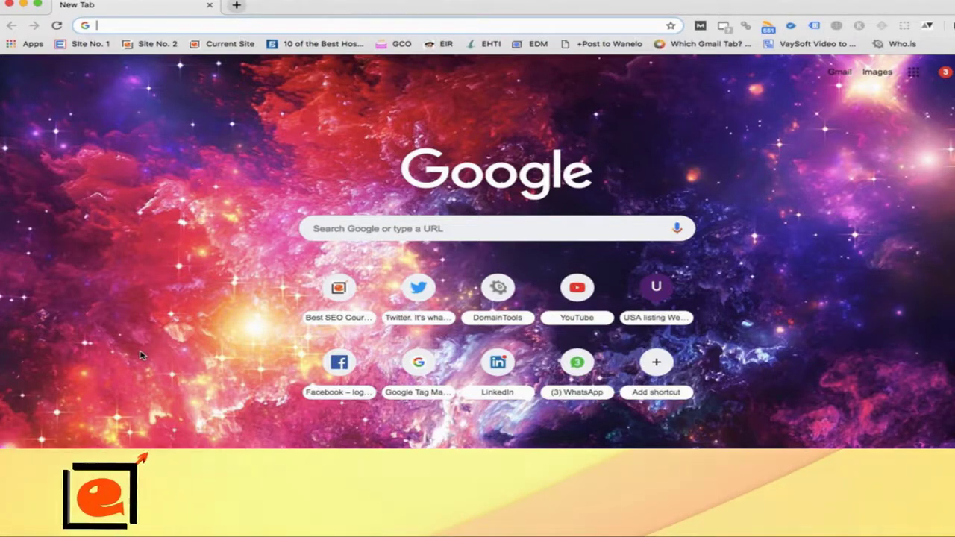
# Step: Search Google for 'directory submission sites list 2019', changing the suggested 2018 to 2019
pyautogui.write('dire')
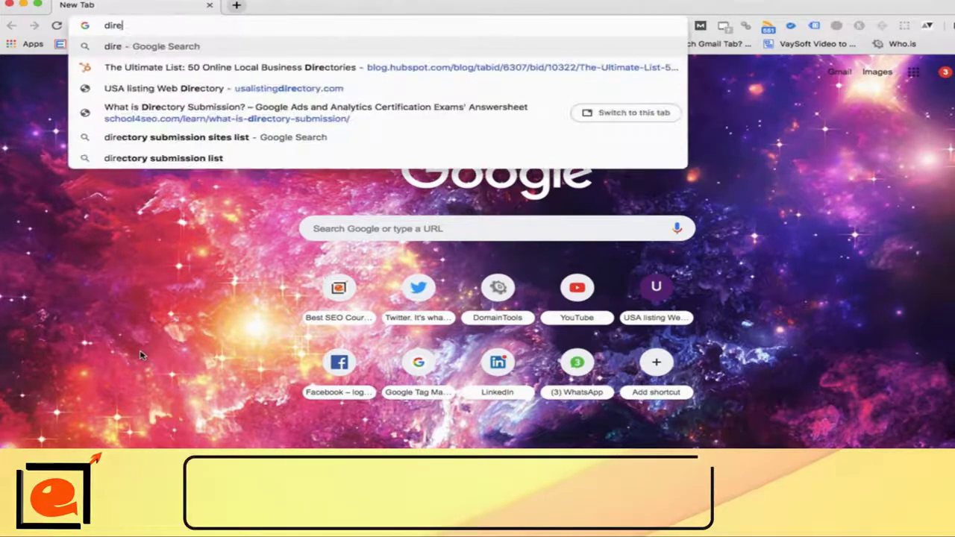
pyautogui.write('ctory ')
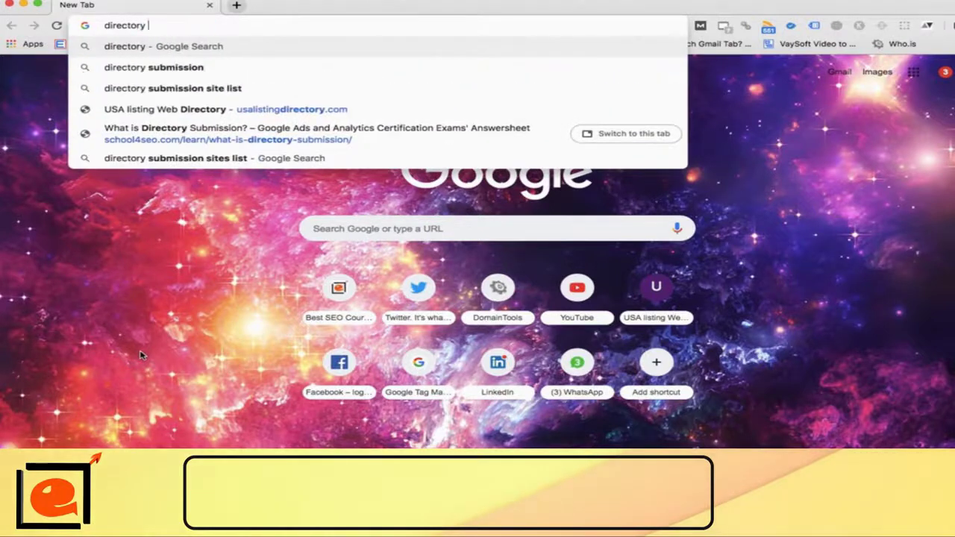
pyautogui.write('submis')
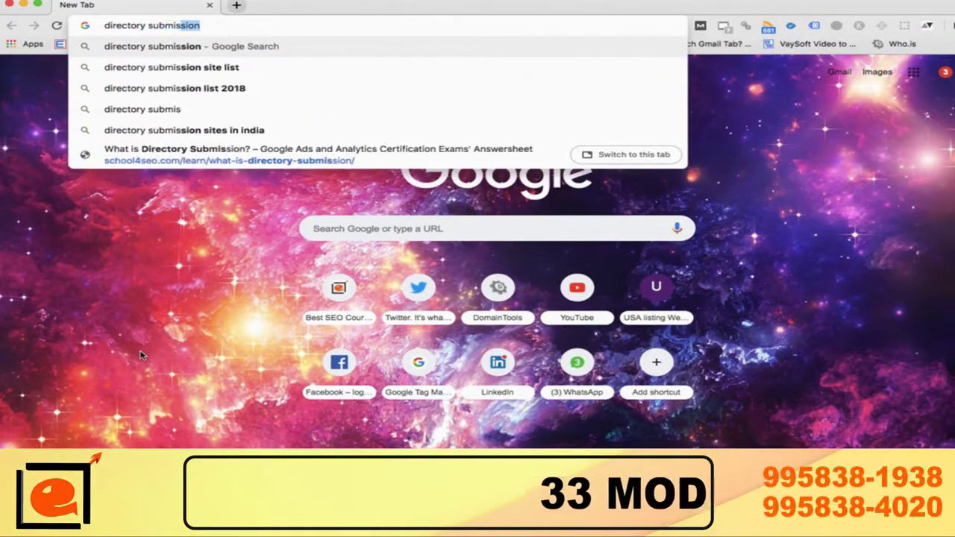
pyautogui.write('sion sites list')
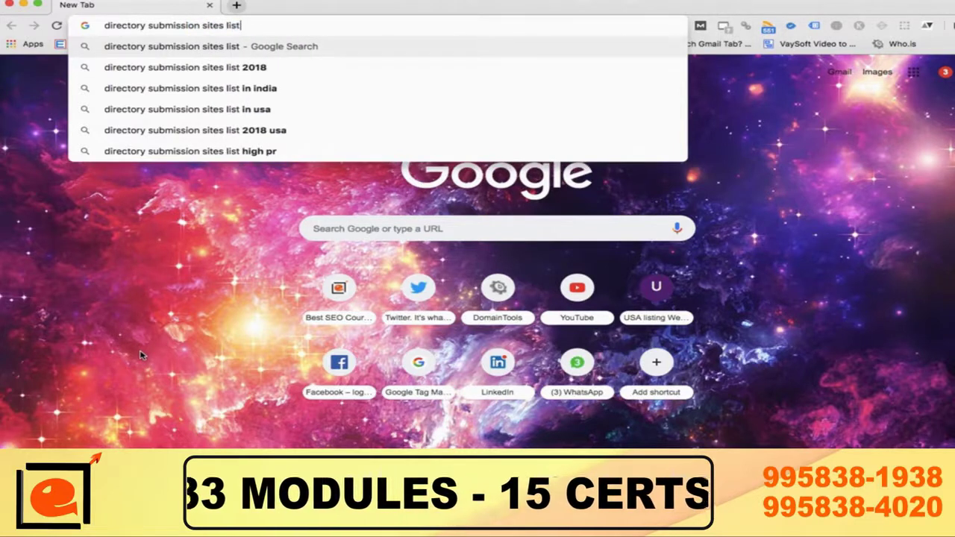
pyautogui.press('Down')
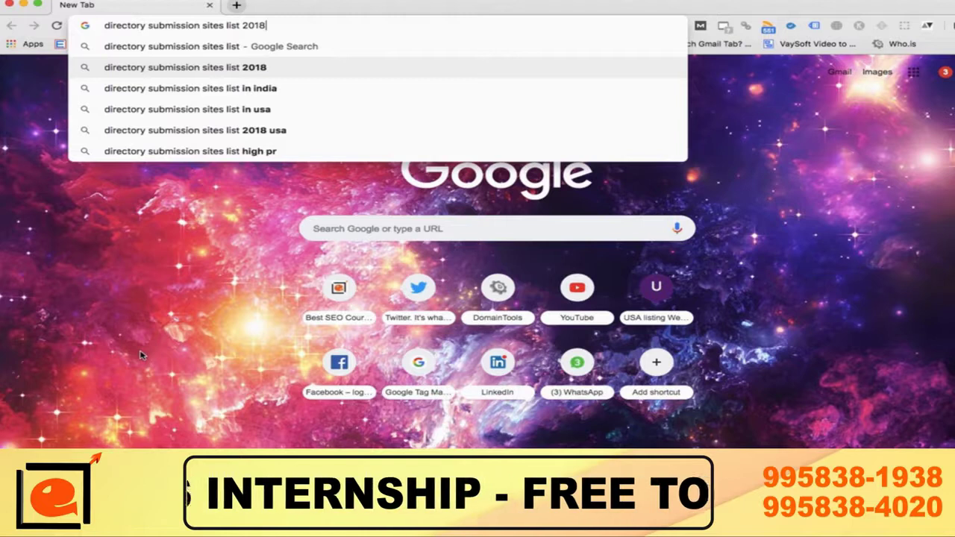
pyautogui.press('BackSpace')
pyautogui.write('9')
pyautogui.press('Return')
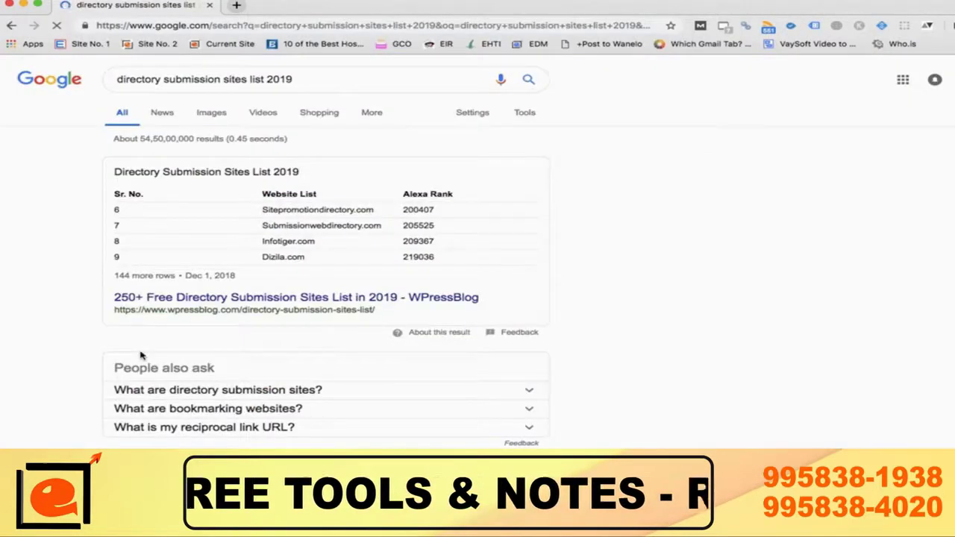
# Step: Skim the results and open WPressBlog's 250+ Free Directory Submission Sites List in a new tab
pyautogui.scroll(-2, 140, 356)
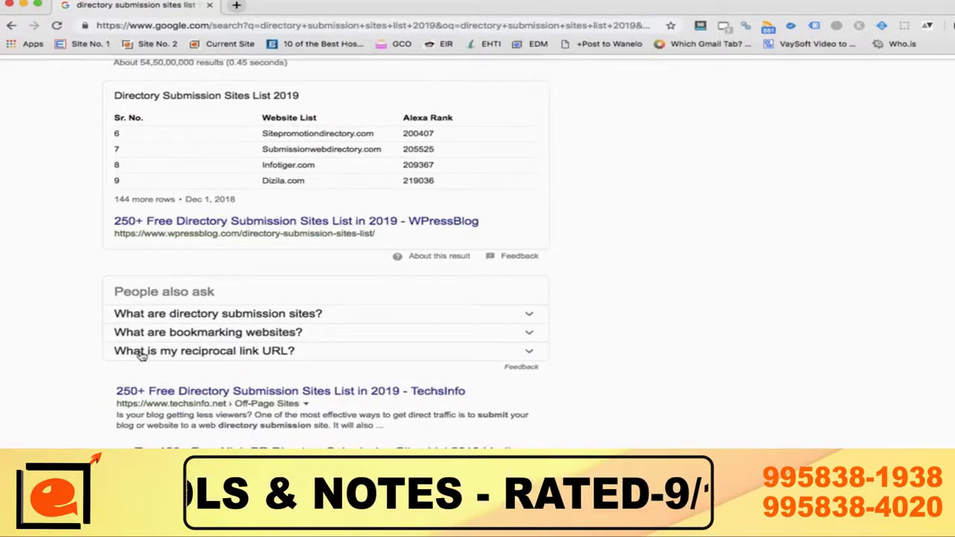
pyautogui.scroll(-5, 141, 356)
pyautogui.scroll(-7, 140, 356)
pyautogui.scroll(-5, 141, 356)
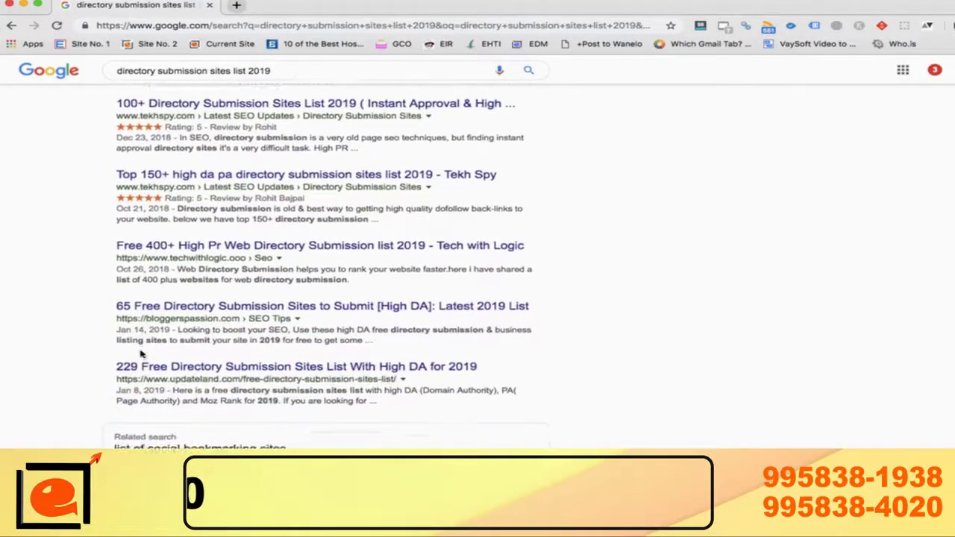
pyautogui.scroll(20, 140, 356)
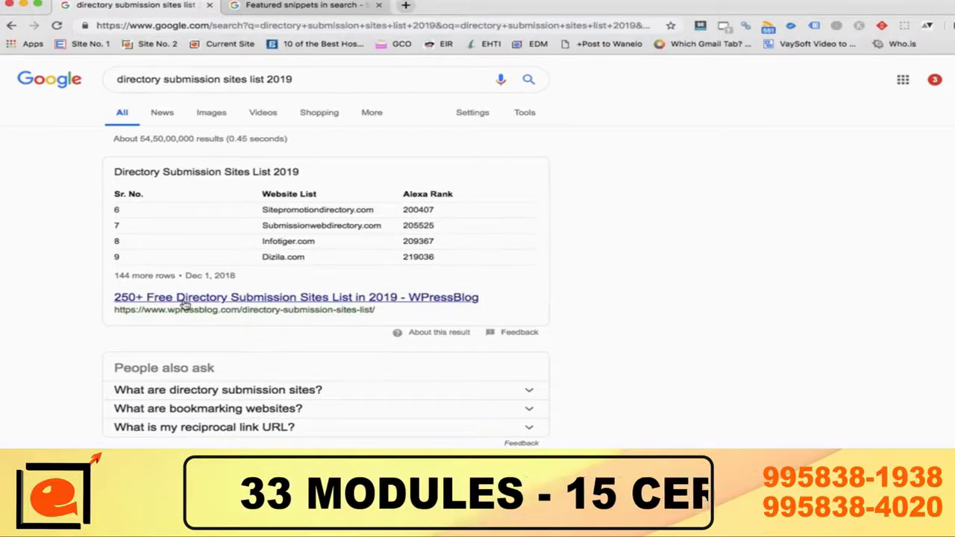
pyautogui.keyDown('super'); pyautogui.click(183, 302); pyautogui.keyUp('super')
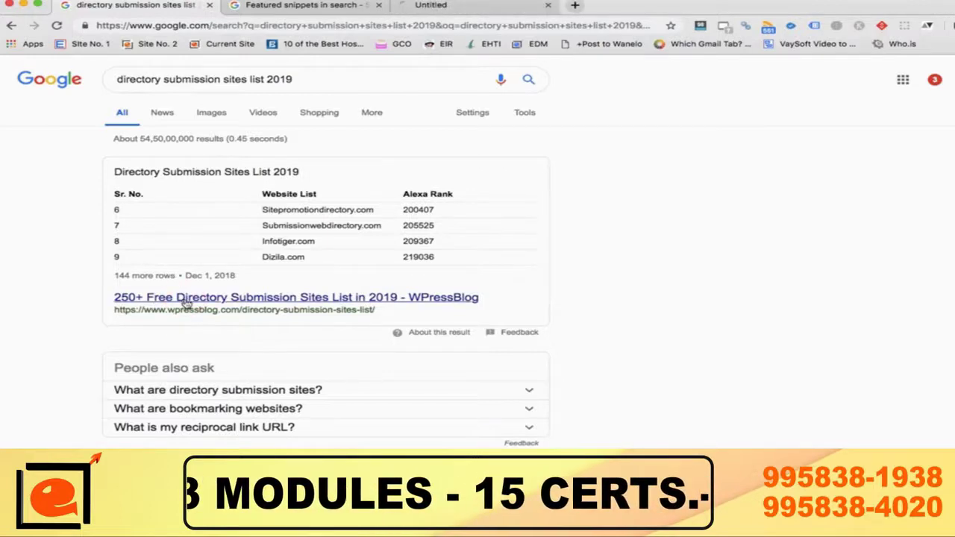
# Step: Switch to the WPressBlog article and scroll down to its Directory Submission Sites List 2019 table
pyautogui.click(457, 9)
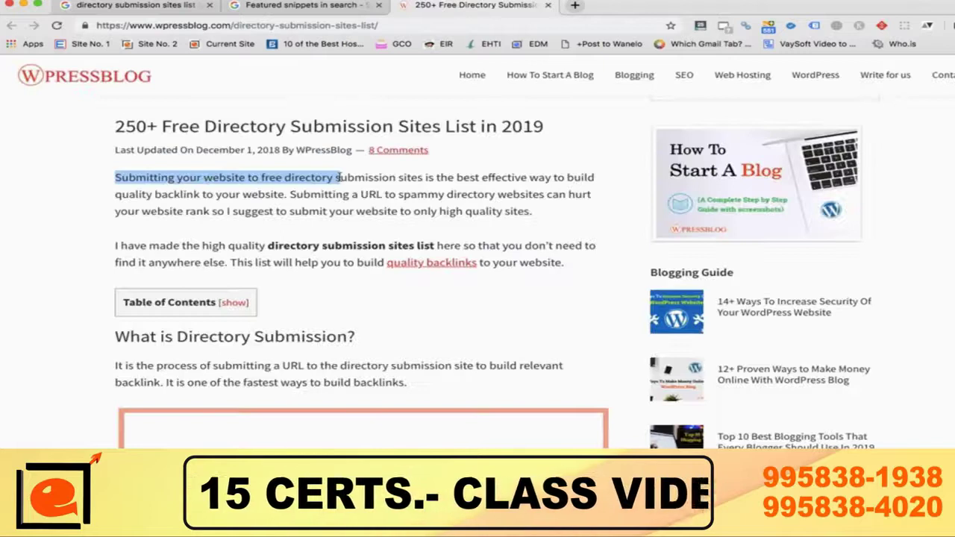
pyautogui.scroll(-6, 340, 178)
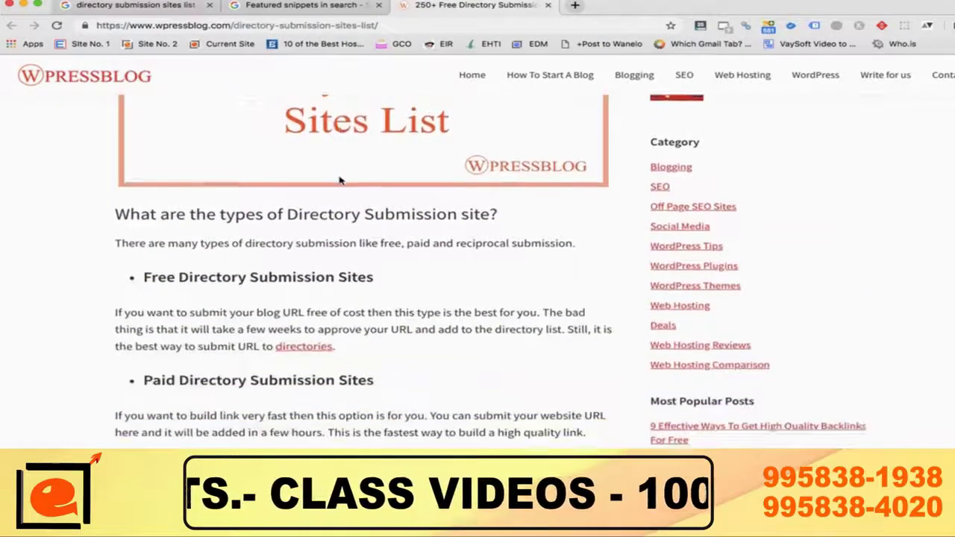
pyautogui.scroll(-6, 339, 179)
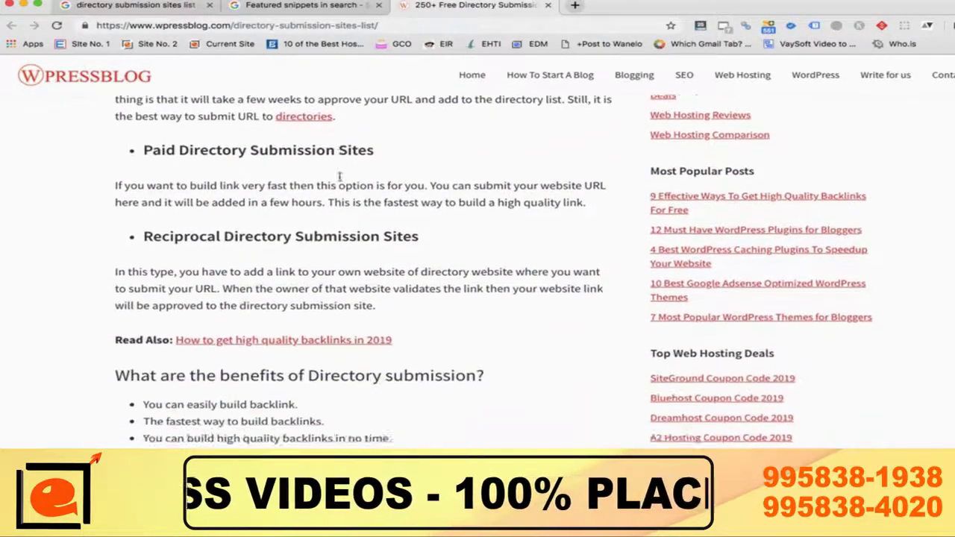
pyautogui.scroll(-8, 339, 177)
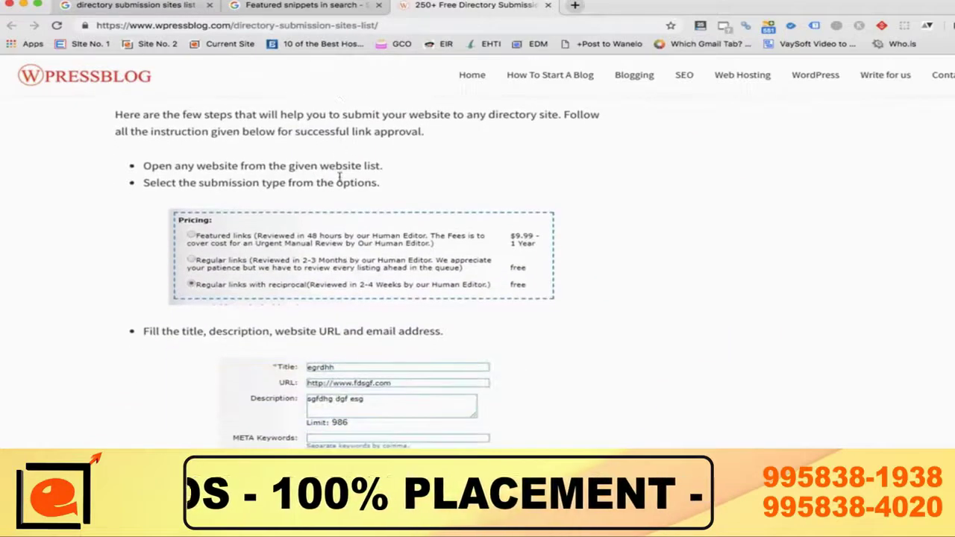
pyautogui.scroll(-2, 340, 177)
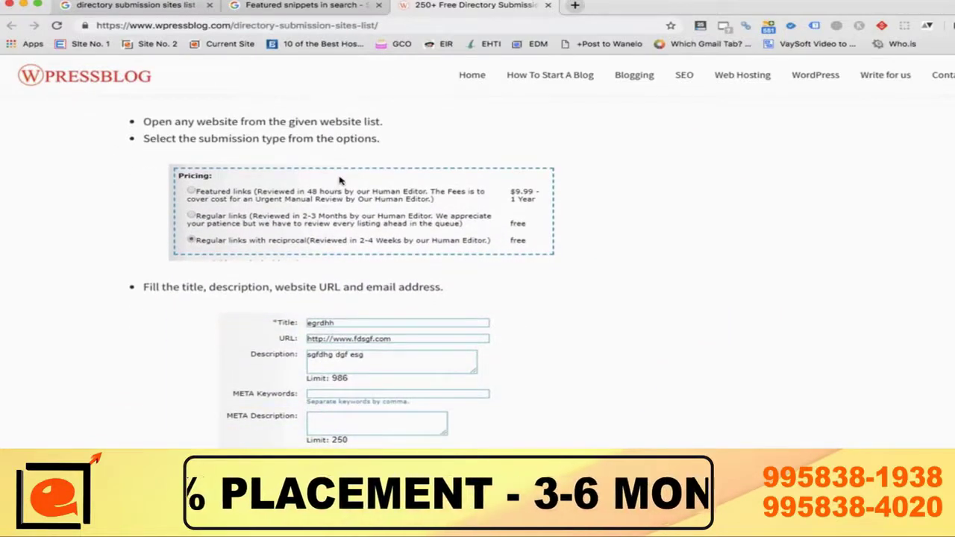
pyautogui.scroll(-1, 339, 181)
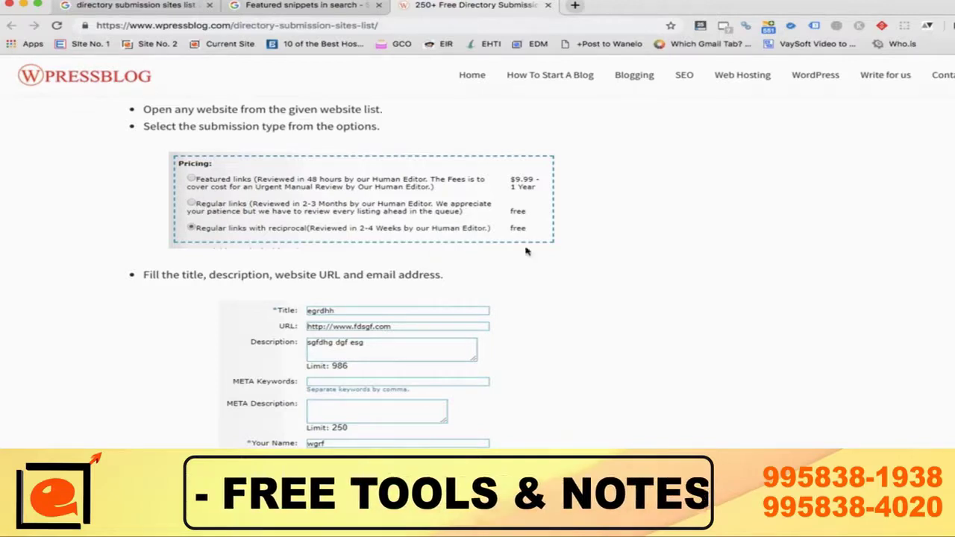
pyautogui.scroll(-2, 462, 310)
pyautogui.scroll(5, 461, 308)
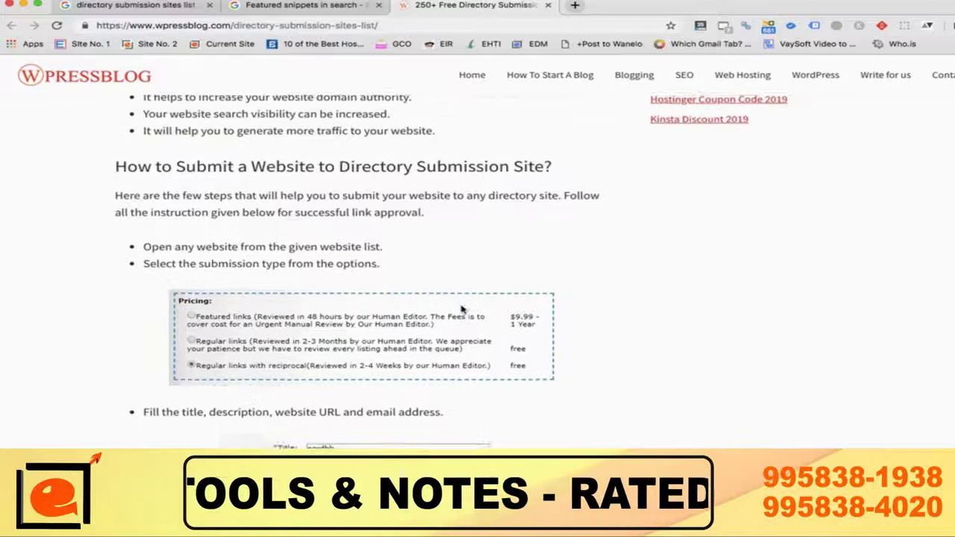
pyautogui.scroll(-5, 461, 308)
pyautogui.scroll(-2, 461, 308)
pyautogui.scroll(-10, 461, 309)
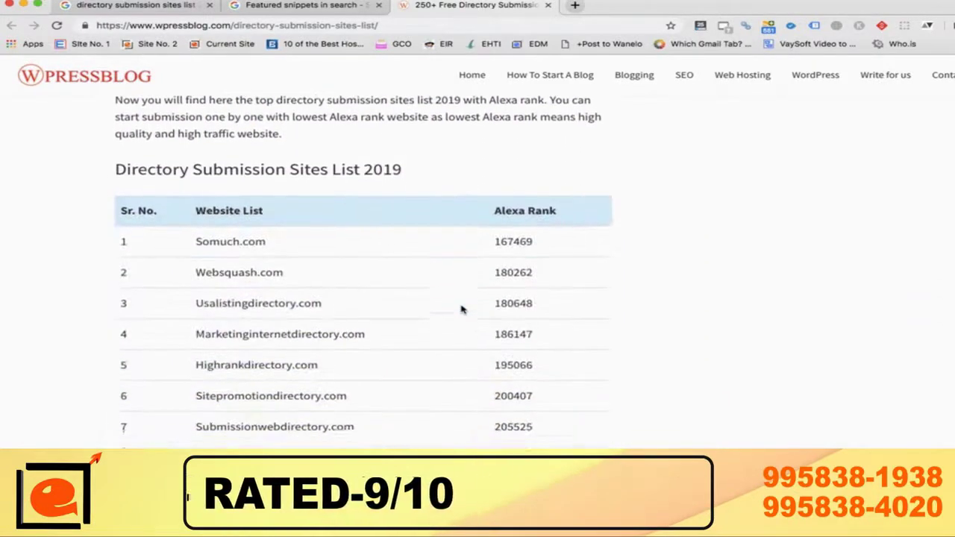
pyautogui.scroll(-3, 461, 308)
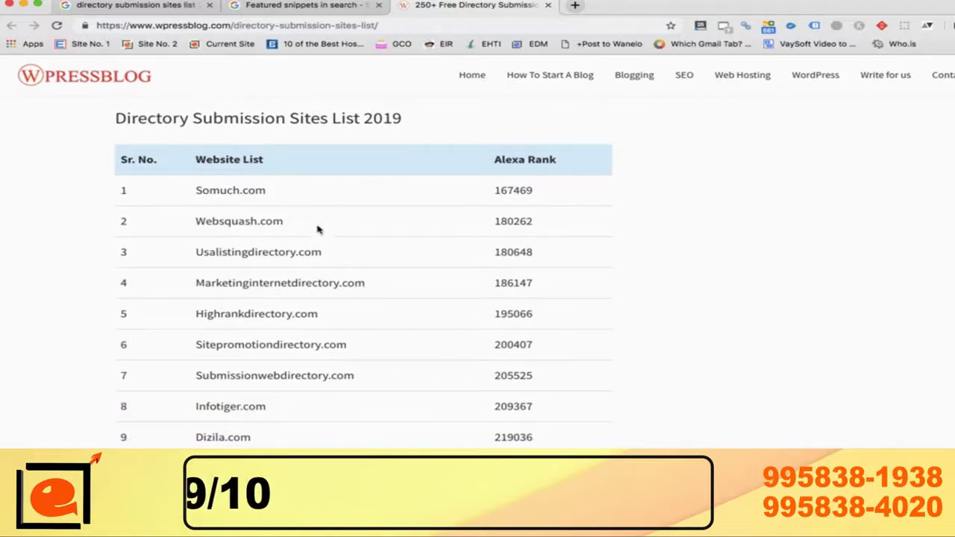
# Step: Copy Somuch.com from the table and load it in a new tab
pyautogui.doubleClick(241, 190)
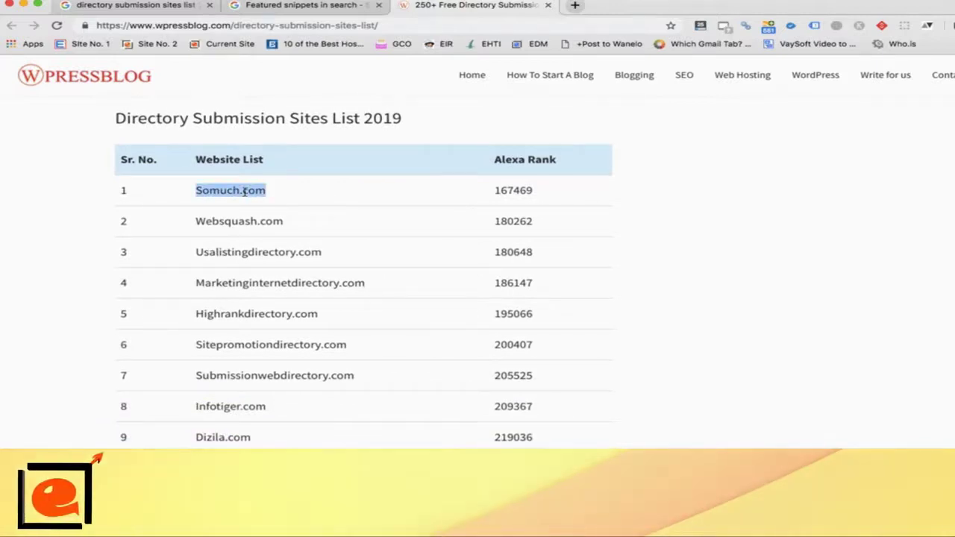
pyautogui.press('super+c')
pyautogui.press('super+t')
pyautogui.press('super+v')
pyautogui.press('Return')
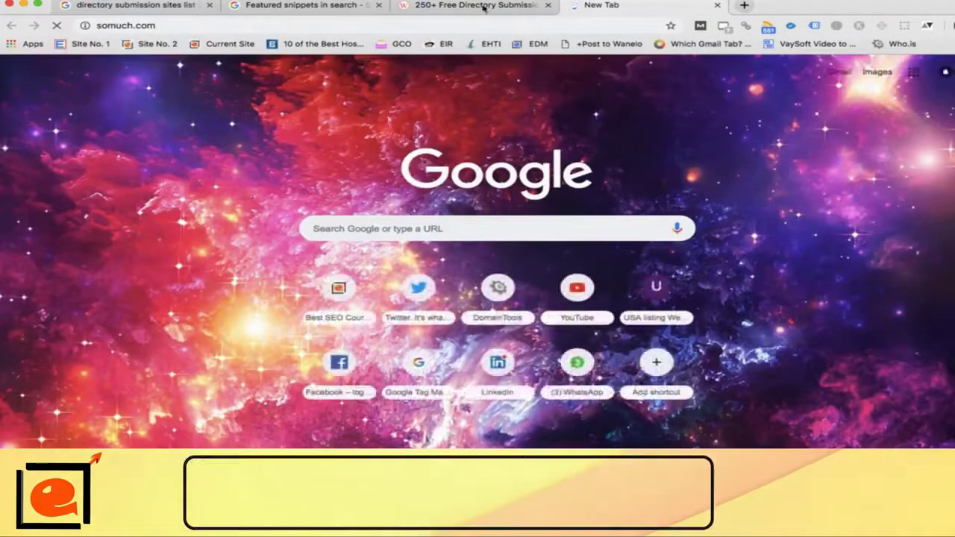
# Step: Back on the list, copy Usalistingdirectory.com and open it in a new tab
pyautogui.click(484, 6)
pyautogui.doubleClick(245, 254)
pyautogui.press('super+c')
pyautogui.press('super+t')
pyautogui.press('super+v')
pyautogui.press('Return')
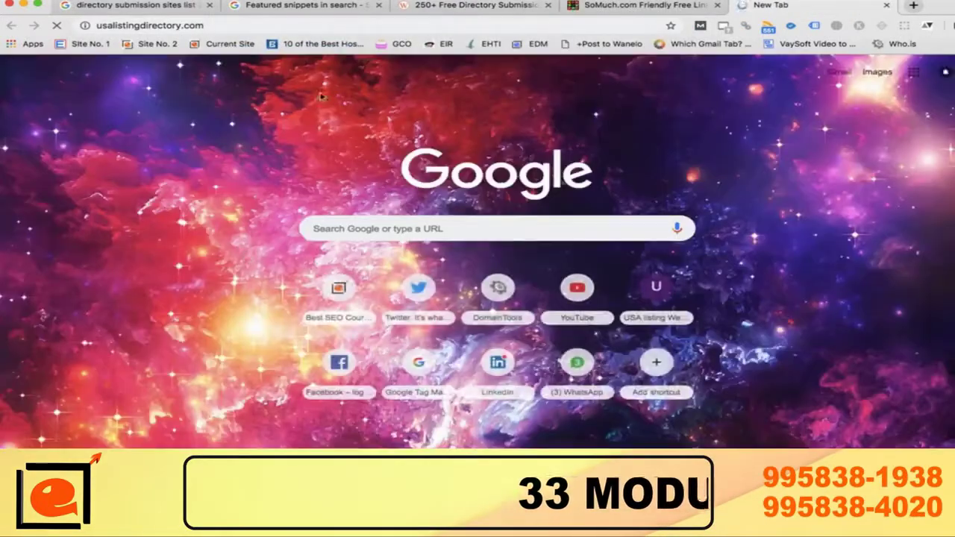
# Step: Glance at SoMuch.com, then open Submissionwebdirectory.com from row 7 in a new tab
pyautogui.click(590, 5)
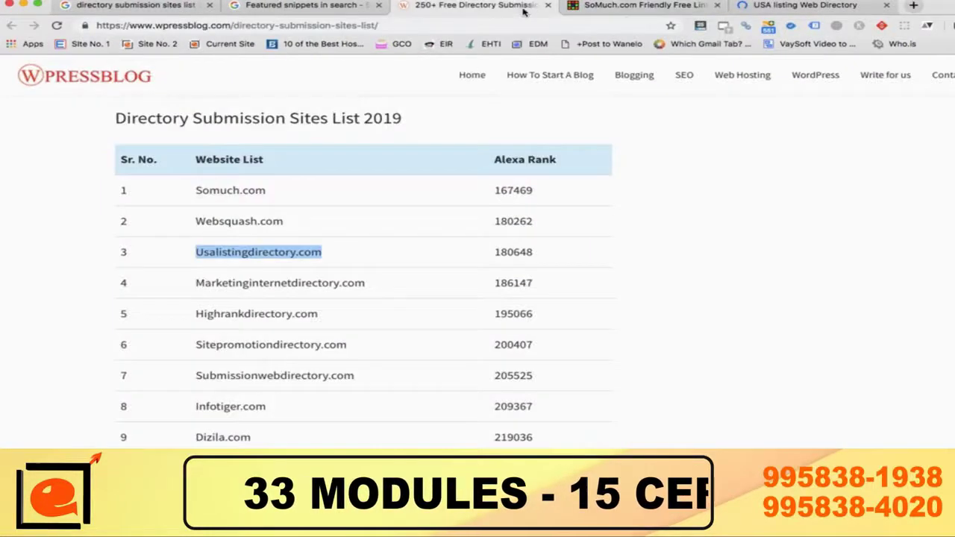
pyautogui.click(515, 6)
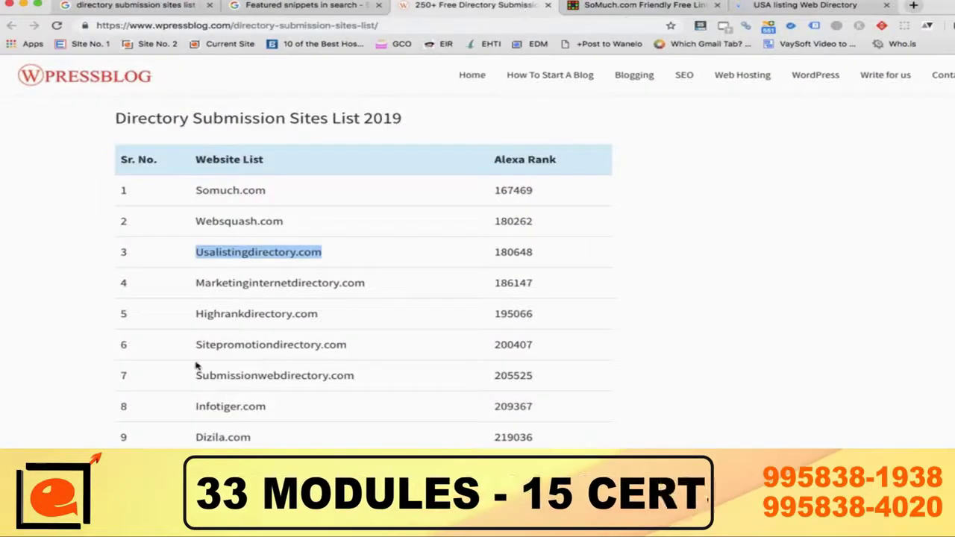
pyautogui.doubleClick(282, 377)
pyautogui.press('super+t')
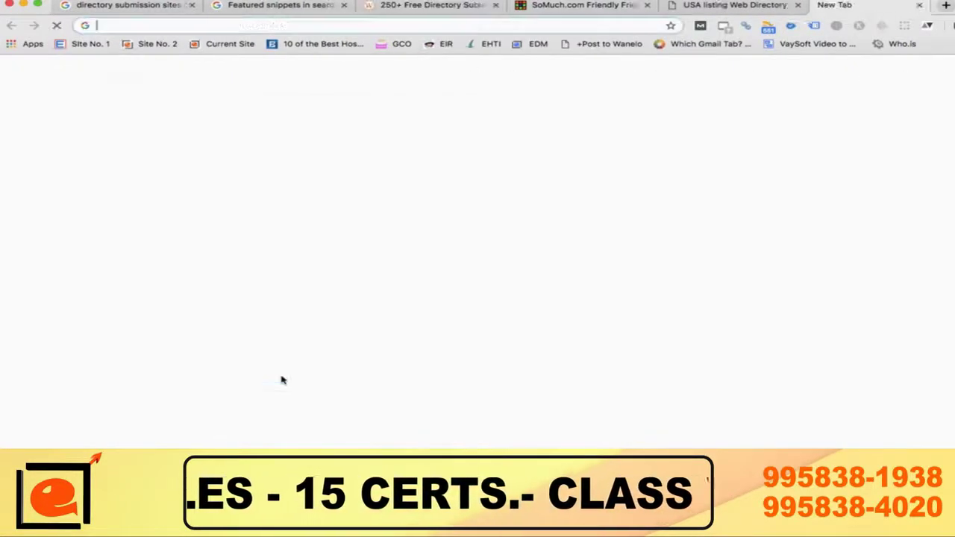
pyautogui.press('super+v')
pyautogui.press('Return')
# Step: Back on the list, open Marketinginternetdirectory.com from row 4 in a new tab
pyautogui.click(377, 6)
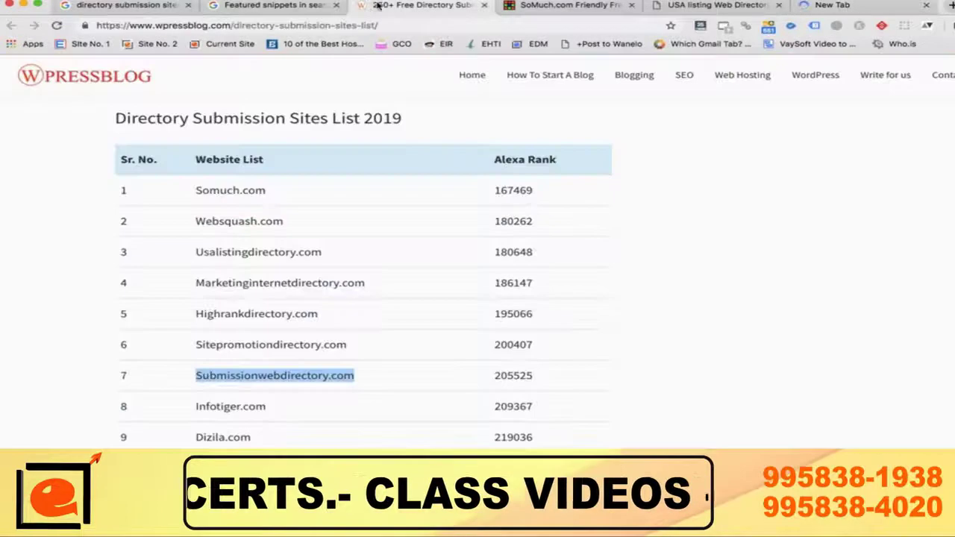
pyautogui.scroll(-1, 267, 429)
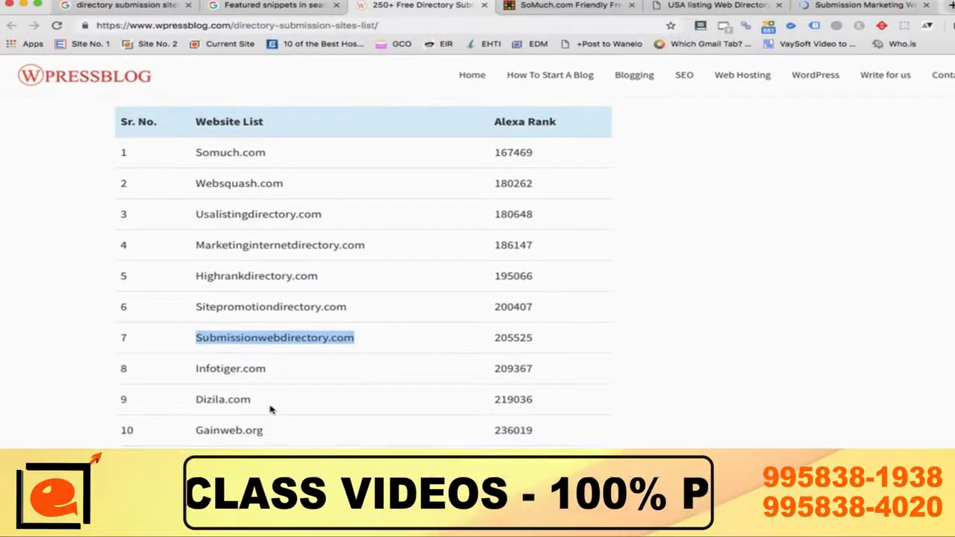
pyautogui.scroll(-4, 271, 409)
pyautogui.scroll(-2, 271, 410)
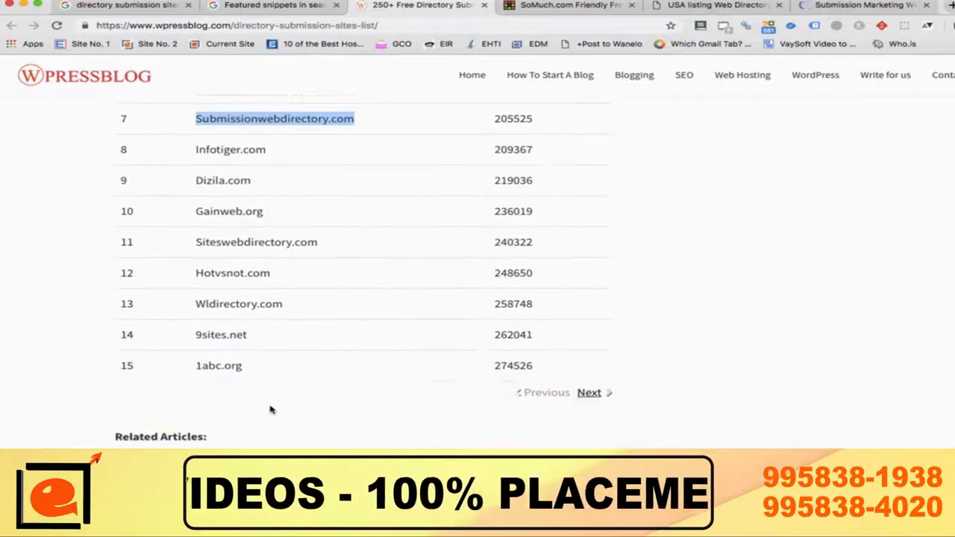
pyautogui.scroll(7, 271, 410)
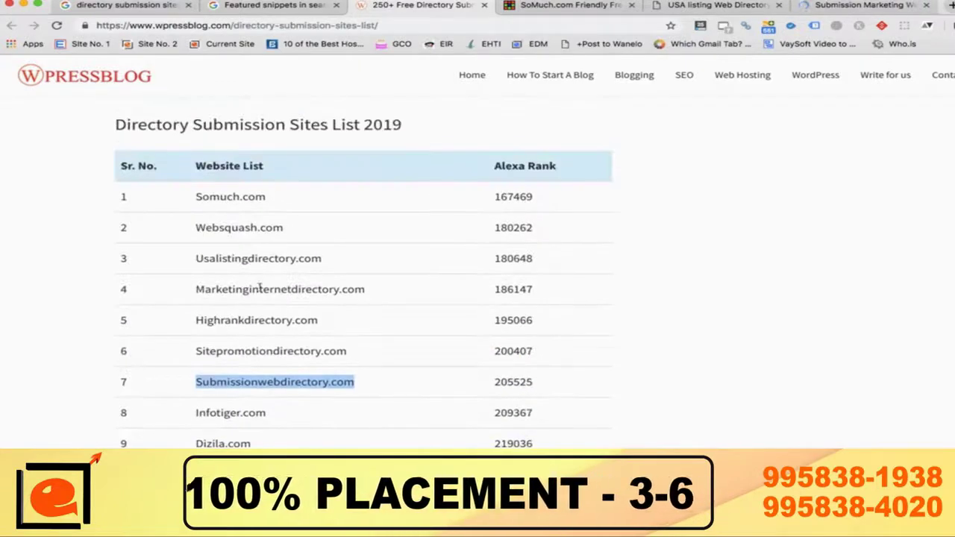
pyautogui.tripleClick(260, 289)
pyautogui.hotkey('ctrl', 'c')
pyautogui.hotkey('ctrl', 't')
pyautogui.hotkey('ctrl', 'v')
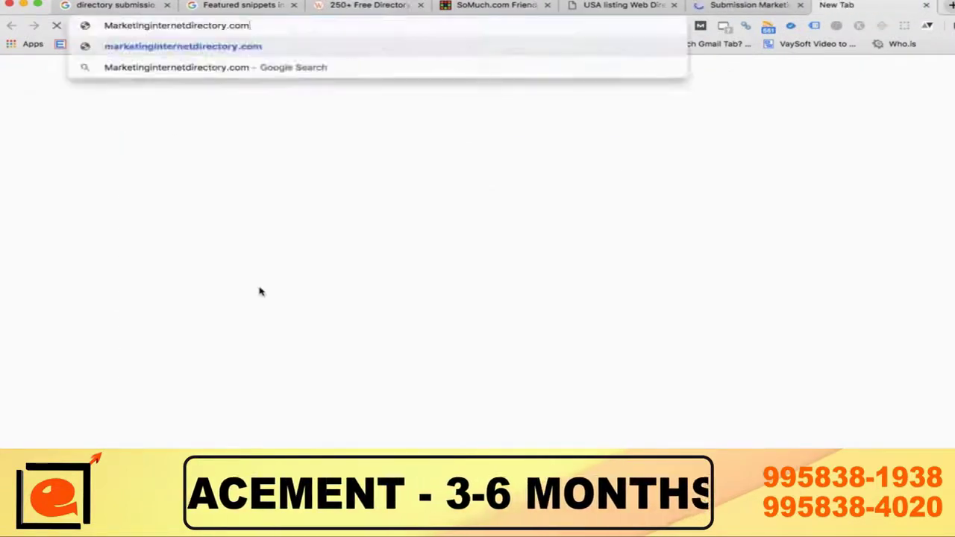
pyautogui.press('Return')
# Step: Open Websquash.com from row 2 in a new tab
pyautogui.click(381, 9)
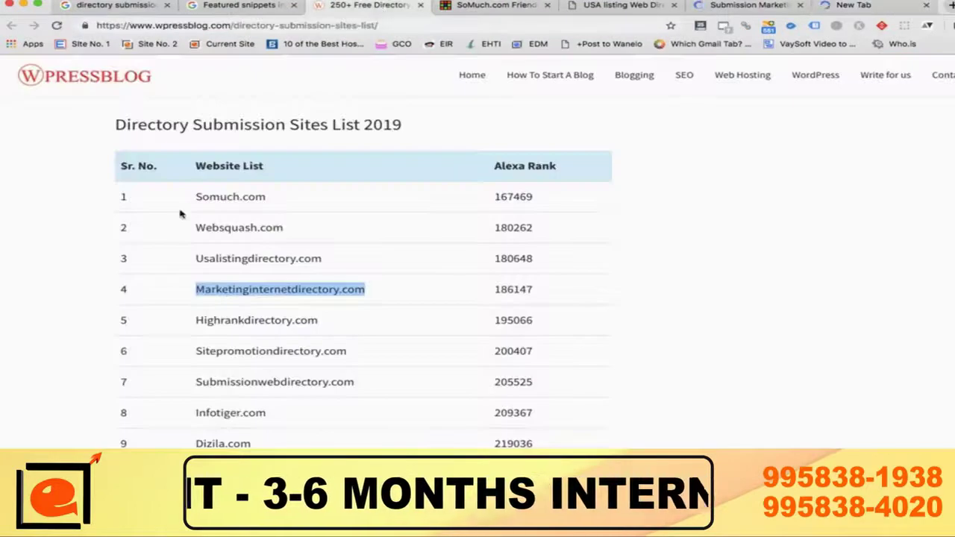
pyautogui.tripleClick(248, 227)
pyautogui.hotkey('ctrl', 'c')
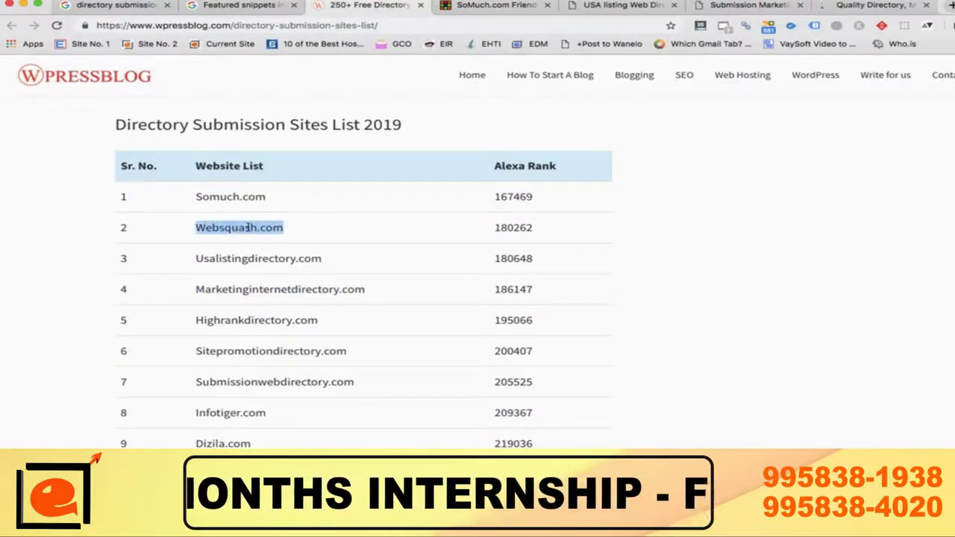
pyautogui.hotkey('ctrl', 't')
pyautogui.hotkey('ctrl', 'v')
pyautogui.press('Return')
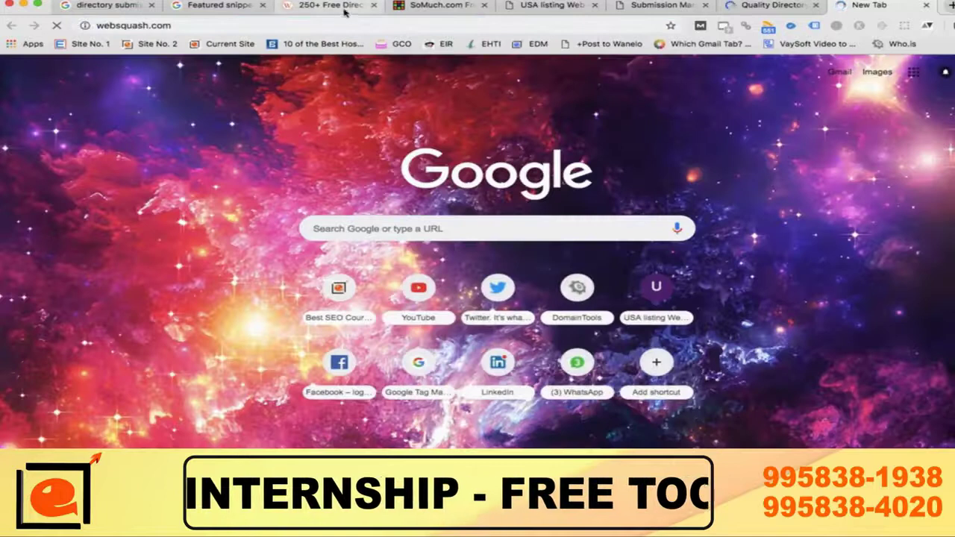
# Step: Open Sitepromotiondirectory.com from row 6 in a new tab
pyautogui.click(332, 7)
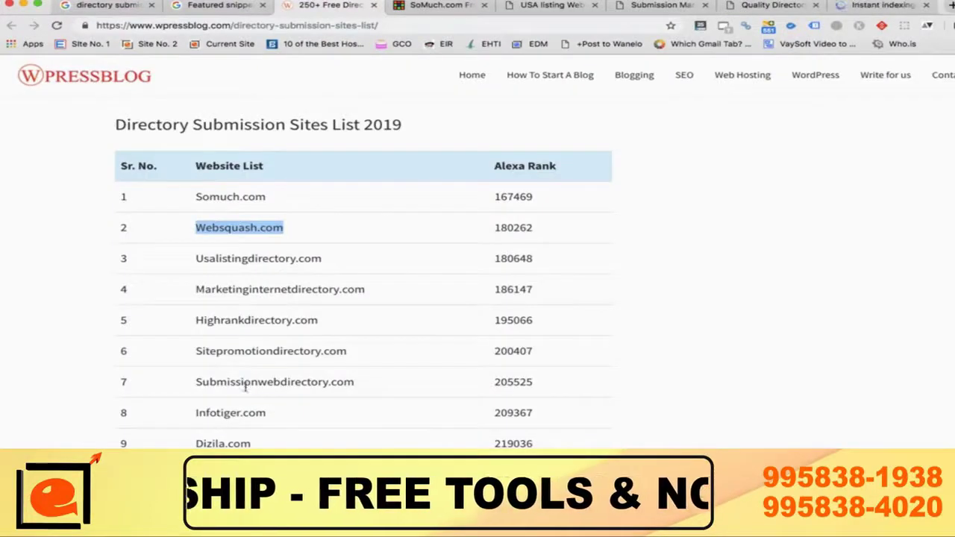
pyautogui.click(250, 349)
pyautogui.doubleClick(251, 350)
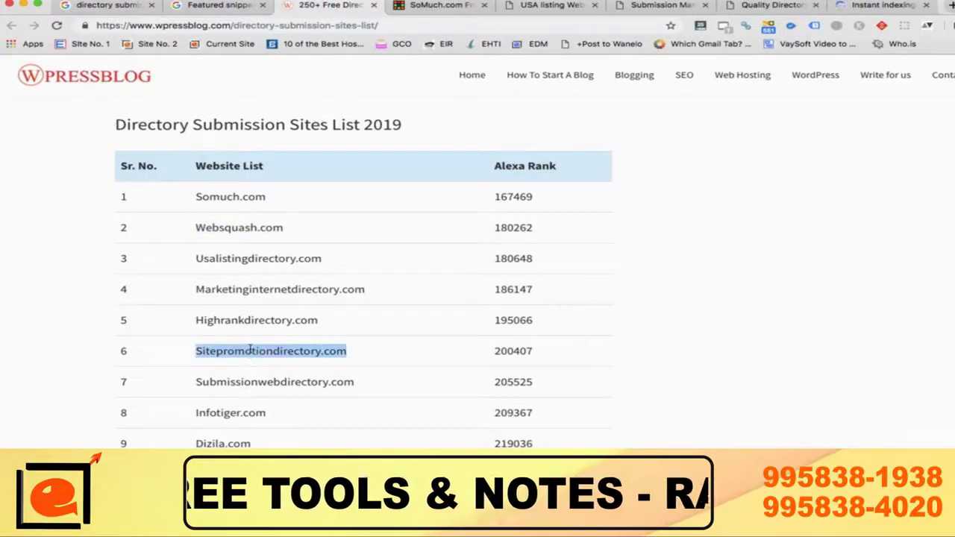
pyautogui.press('super+c')
pyautogui.press('super+t')
pyautogui.press('super+v')
pyautogui.press('Return')
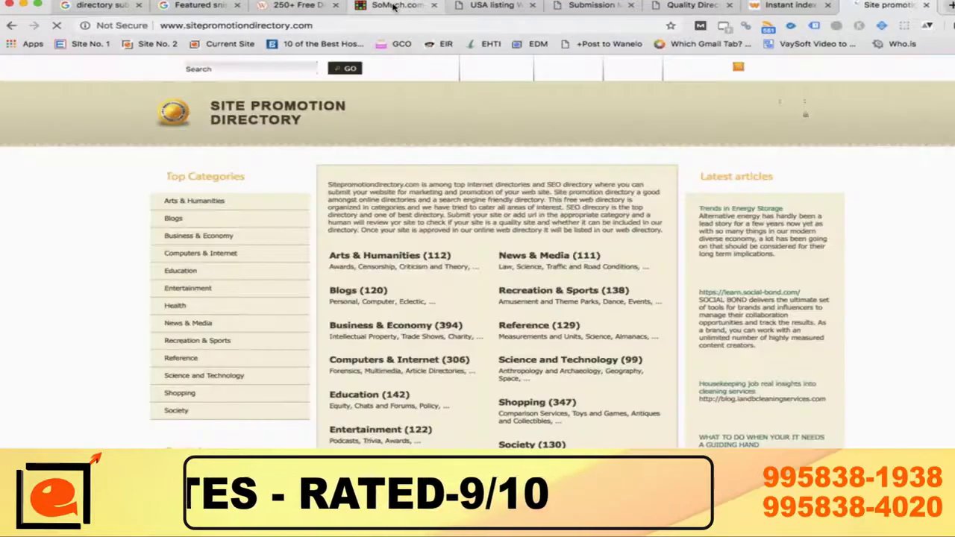
# Step: Look over the SoMuch.com page, then scroll through the USA Listing Directory page
pyautogui.click(394, 6)
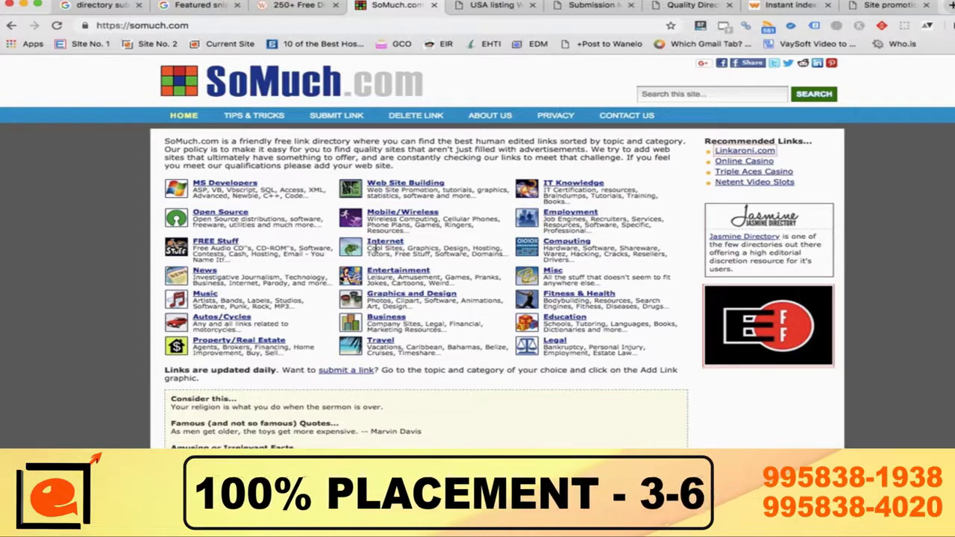
pyautogui.hotkey('ctrl', 'Tab')
pyautogui.scroll(-5, 375, 249)
pyautogui.scroll(3, 375, 248)
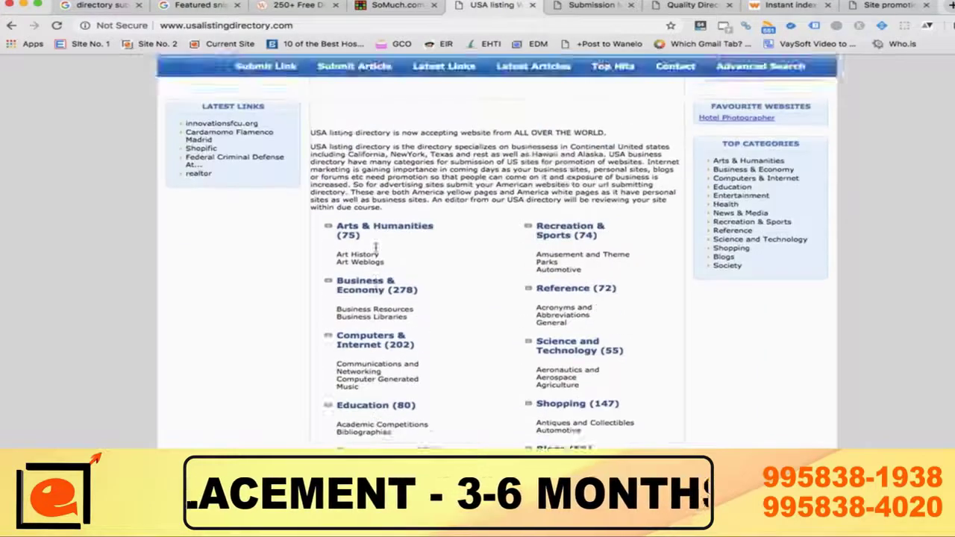
pyautogui.scroll(-2, 375, 253)
# Step: Scroll through the Submission Web Directory page and the next directory site
pyautogui.hotkey('ctrl', 'Tab')
pyautogui.scroll(-4, 375, 251)
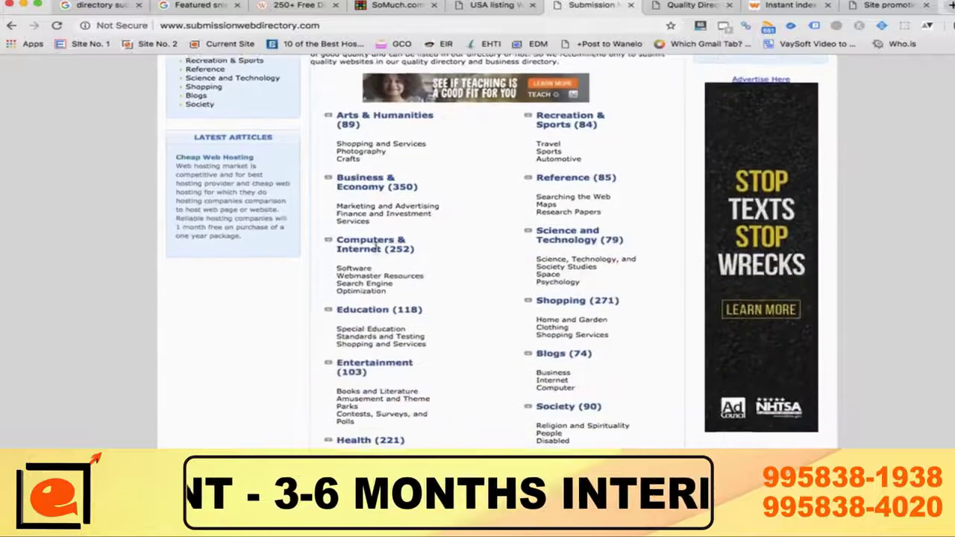
pyautogui.hotkey('ctrl', 'Tab')
pyautogui.hotkey('ctrl', 'Tab')
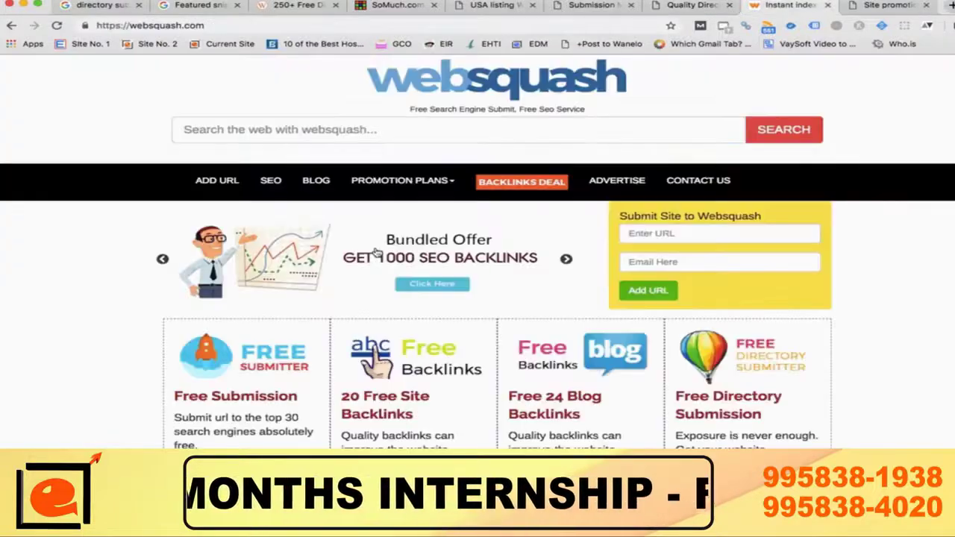
pyautogui.scroll(-5, 378, 253)
pyautogui.scroll(-12, 377, 253)
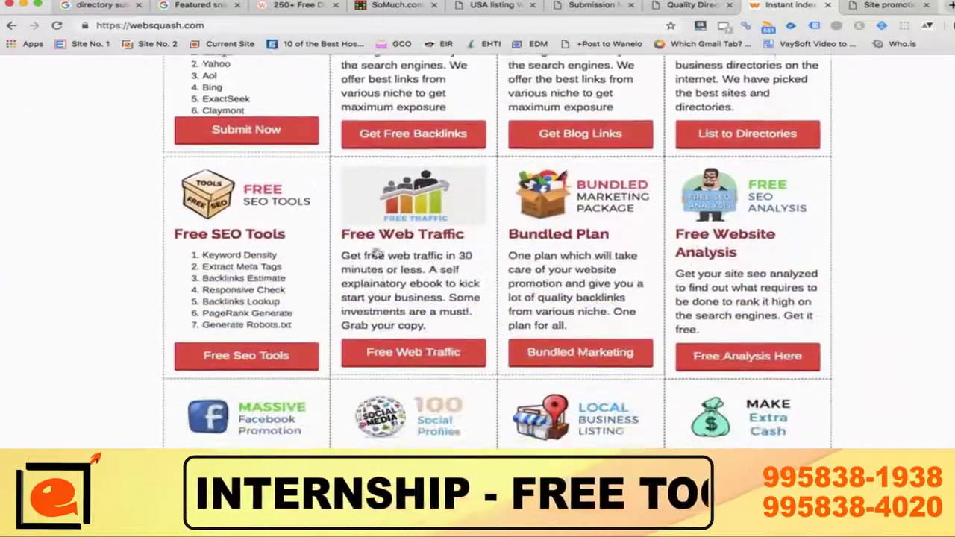
pyautogui.scroll(-5, 378, 253)
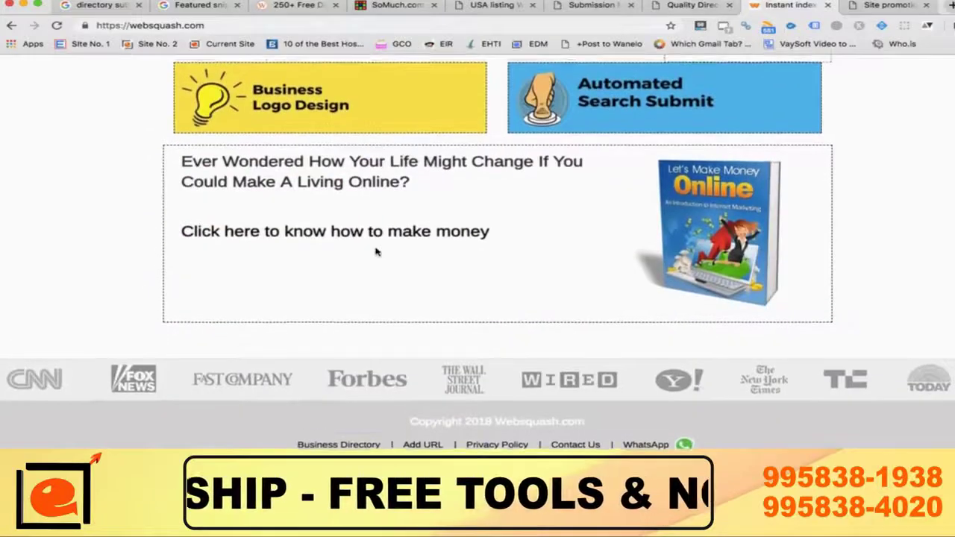
pyautogui.scroll(20, 378, 253)
pyautogui.scroll(-10, 377, 253)
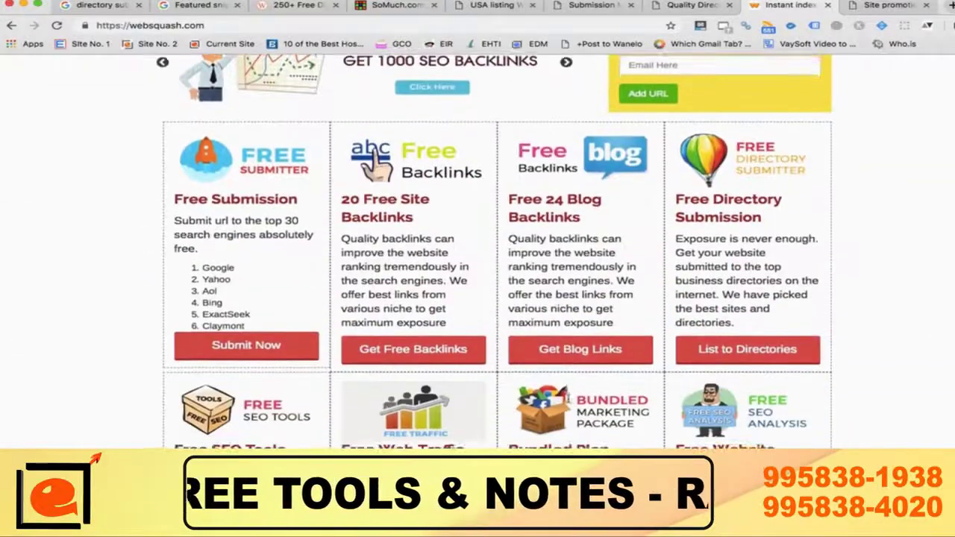
pyautogui.scroll(10, 571, 402)
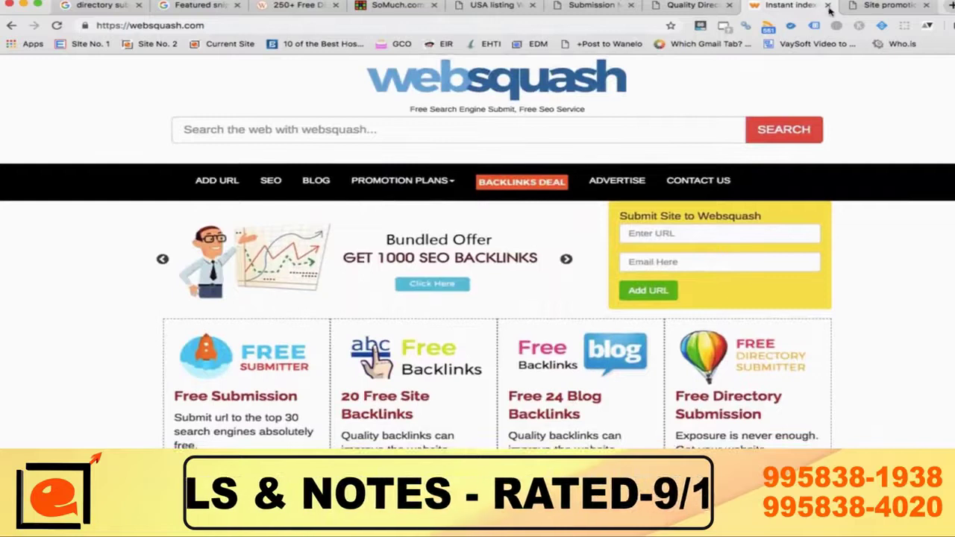
# Step: Close the Websquash tab and return to the SoMuch.com home page
pyautogui.click(829, 6)
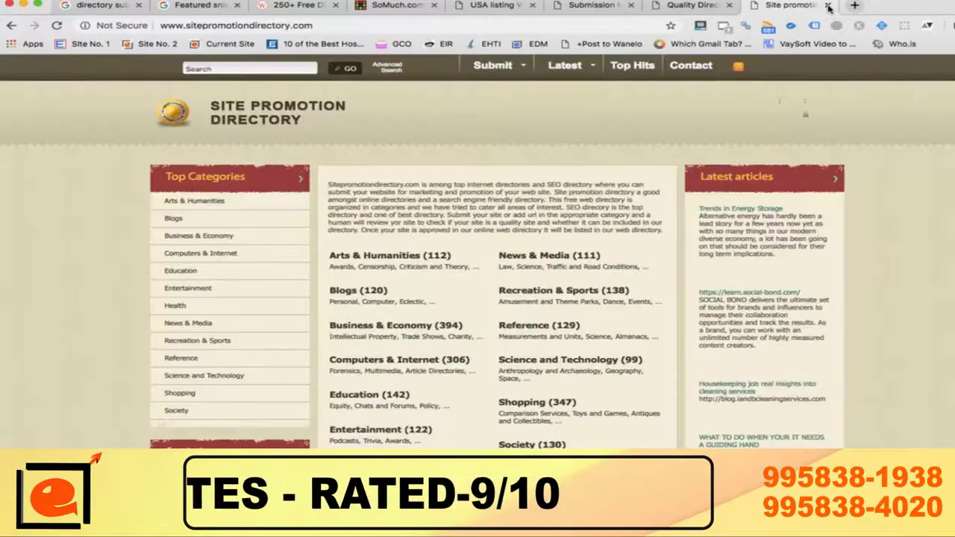
pyautogui.scroll(-5, 509, 354)
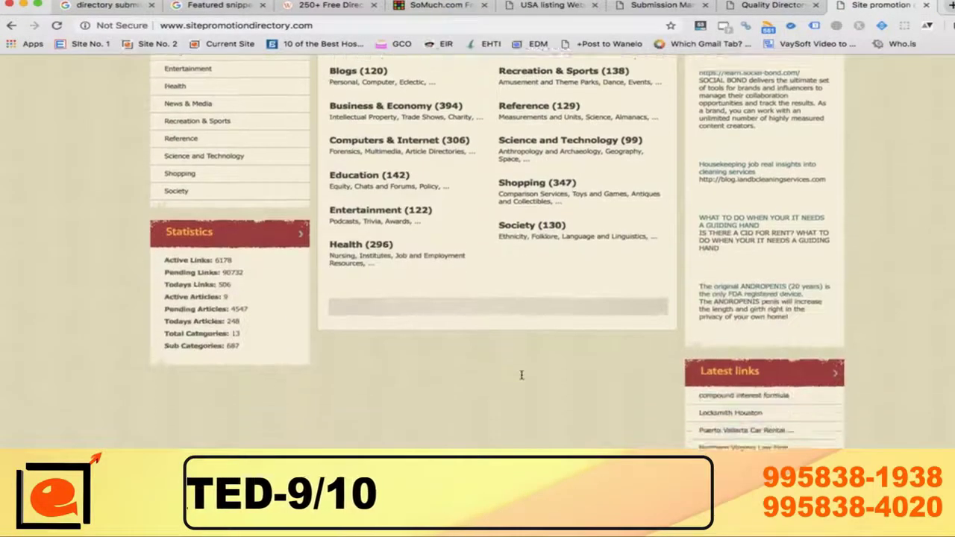
pyautogui.scroll(5, 521, 375)
pyautogui.click(440, 6)
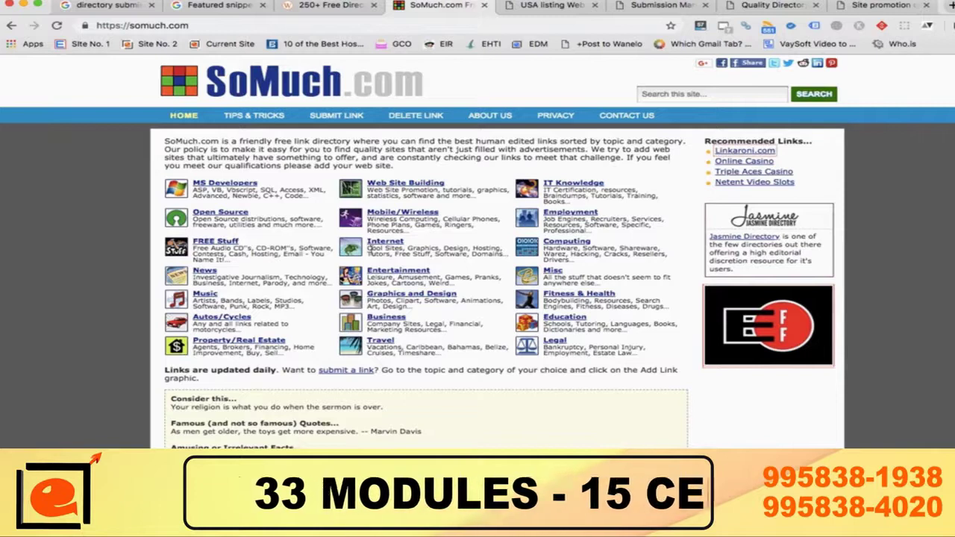
# Step: Open the Education topic on the SoMuch.com home page
pyautogui.click(574, 319)
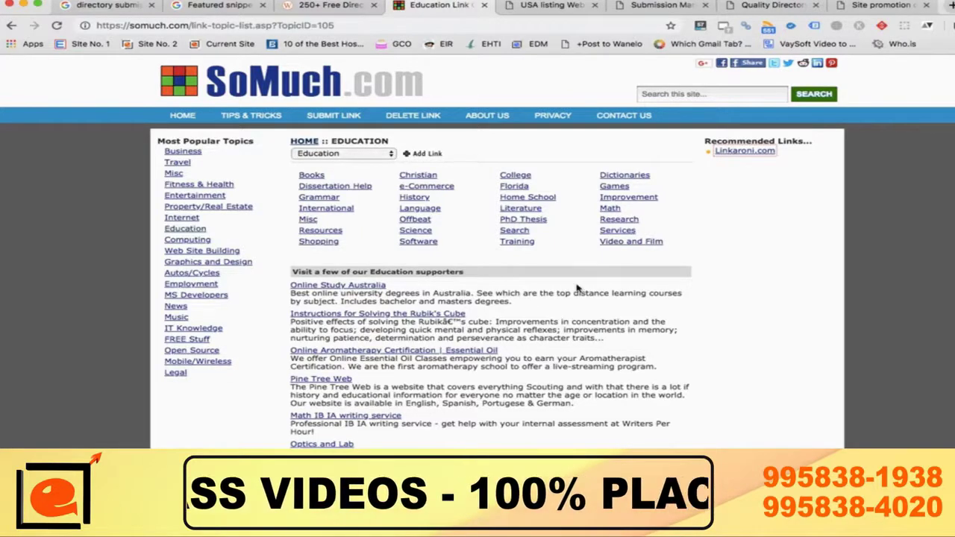
pyautogui.scroll(5, 577, 288)
pyautogui.scroll(1, 577, 288)
pyautogui.hscroll(-1, 577, 288)
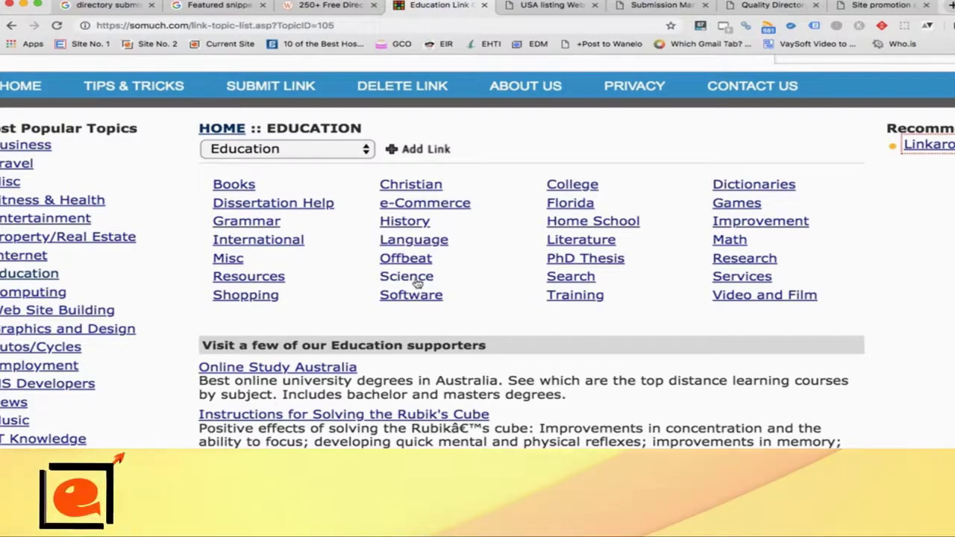
# Step: Open Education's Math category and scroll through its listed math resource sites
pyautogui.click(734, 243)
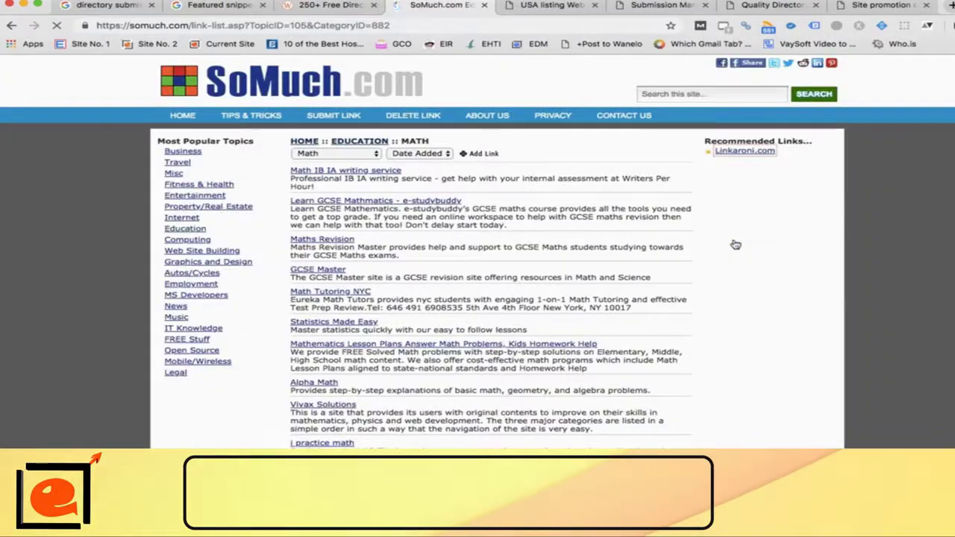
pyautogui.scroll(-3, 360, 192)
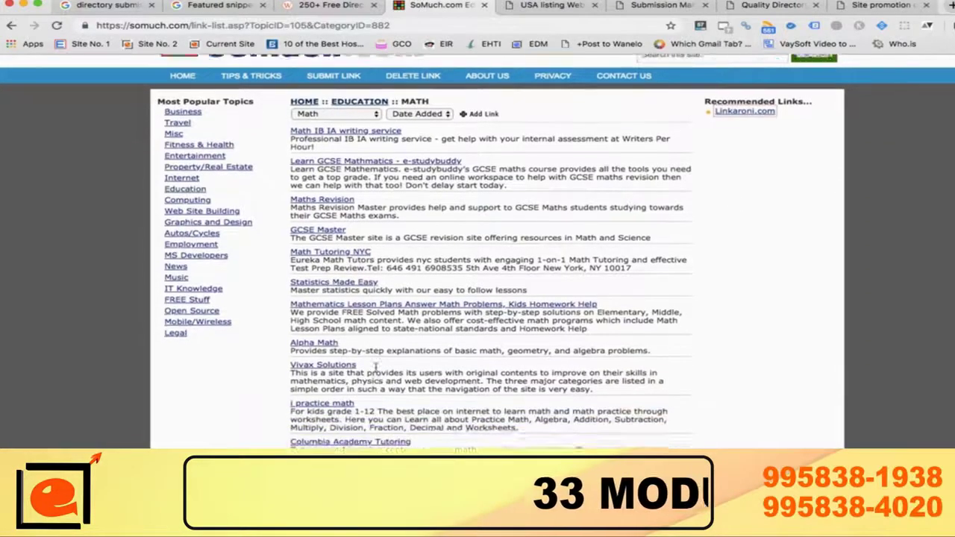
pyautogui.scroll(-3, 340, 285)
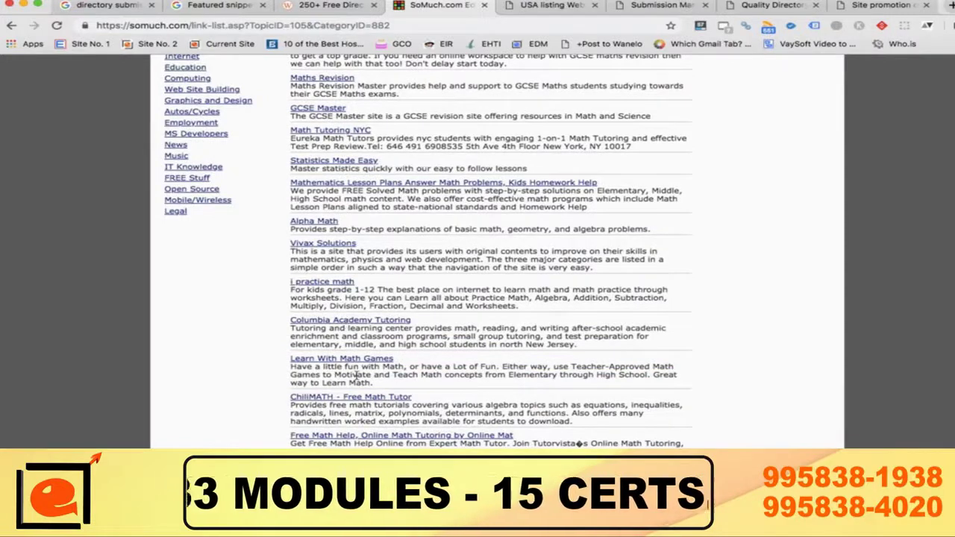
pyautogui.scroll(-1, 365, 410)
pyautogui.scroll(1, 349, 428)
pyautogui.scroll(6, 350, 429)
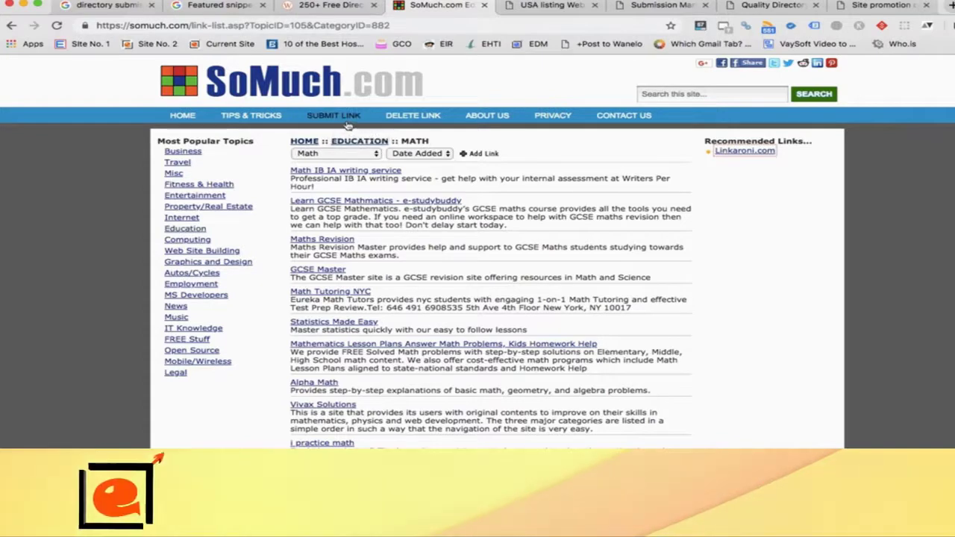
pyautogui.click(346, 120)
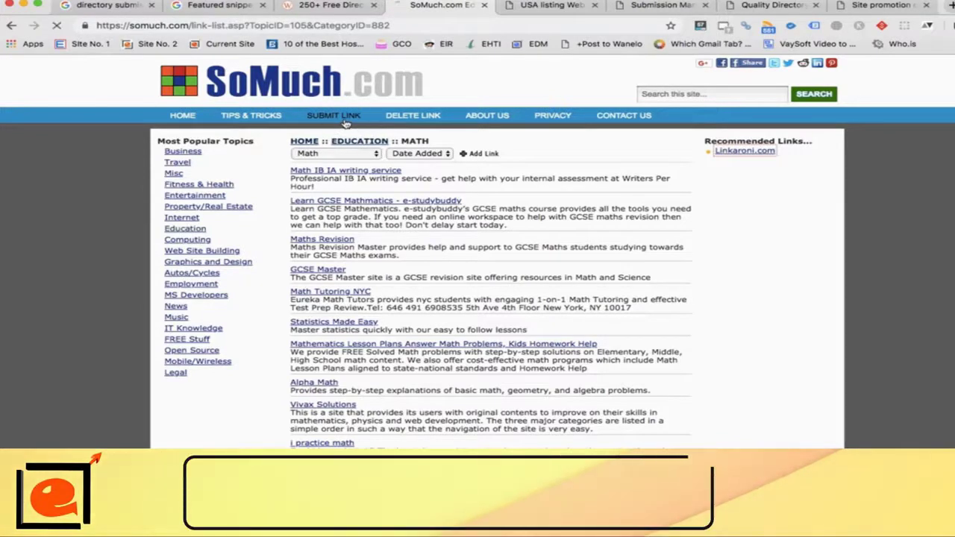
# Step: Tick the checkbox agreeing to SoMuch.com's submission guidelines
pyautogui.scroll(-5, 533, 365)
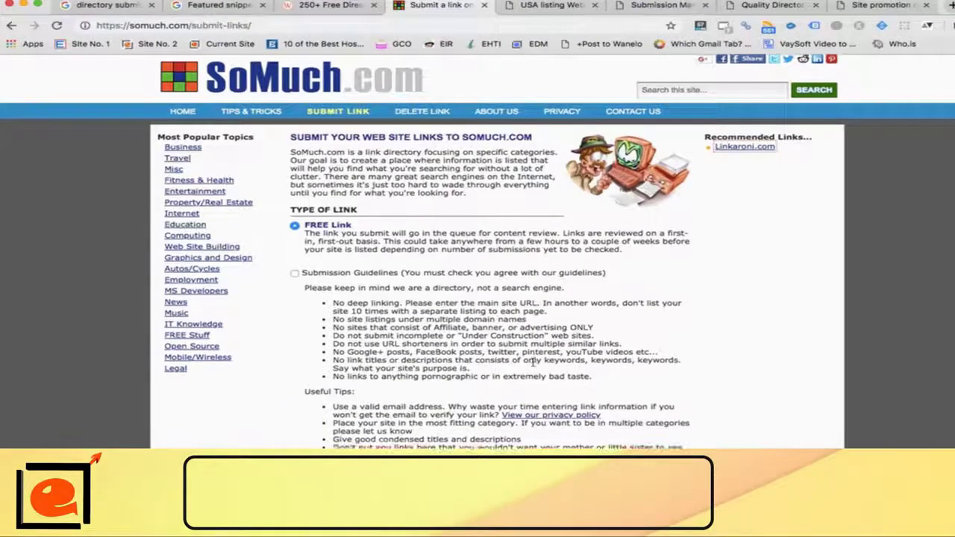
pyautogui.scroll(2, 533, 365)
pyautogui.scroll(1, 533, 365)
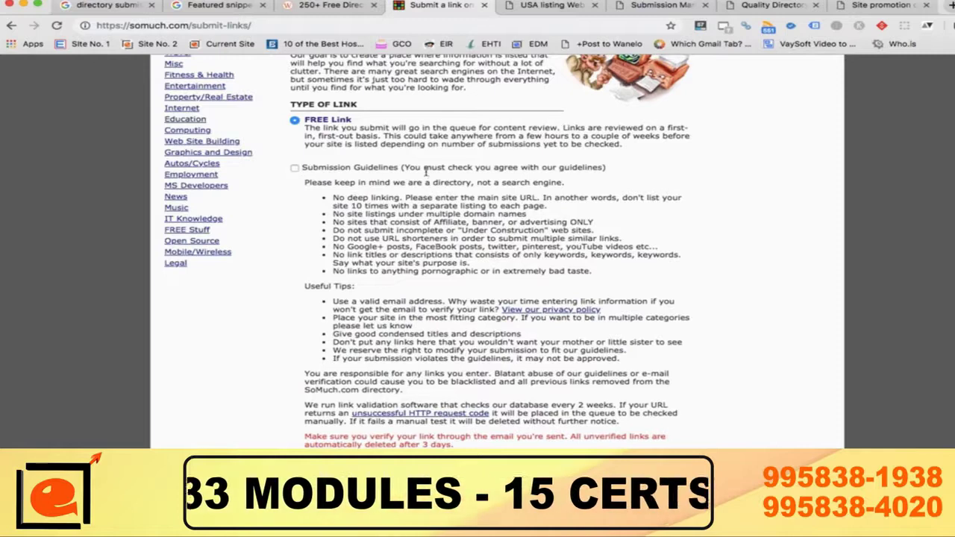
pyautogui.click(294, 168)
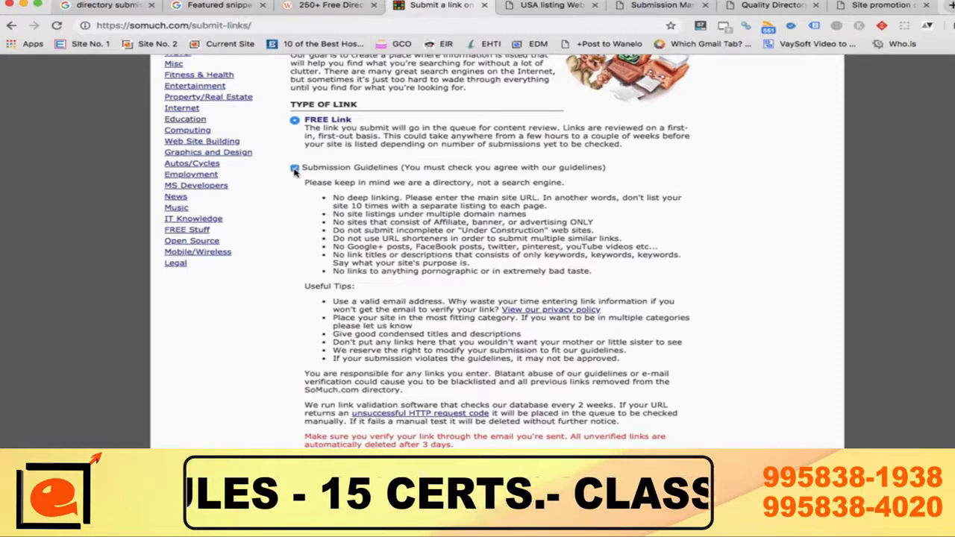
# Step: Review the guidelines page and continue to the Enter Your Link Information form
pyautogui.scroll(-5, 357, 332)
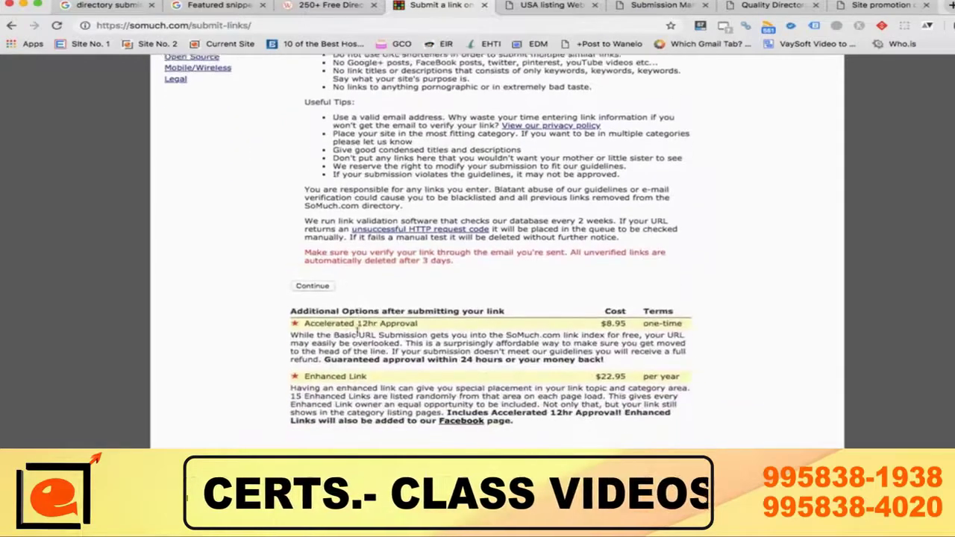
pyautogui.scroll(-1, 357, 331)
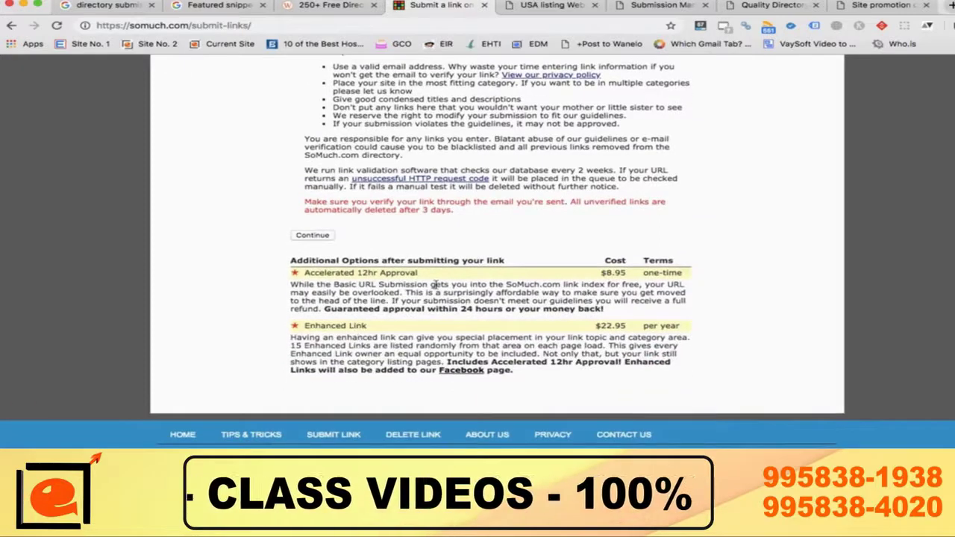
pyautogui.scroll(5, 436, 284)
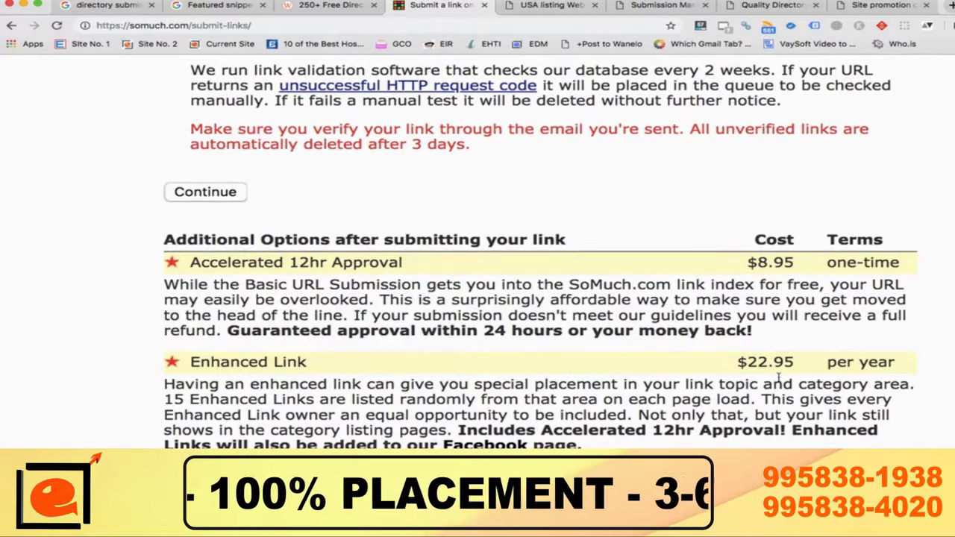
pyautogui.scroll(-5, 478, 354)
pyautogui.scroll(-2, 478, 354)
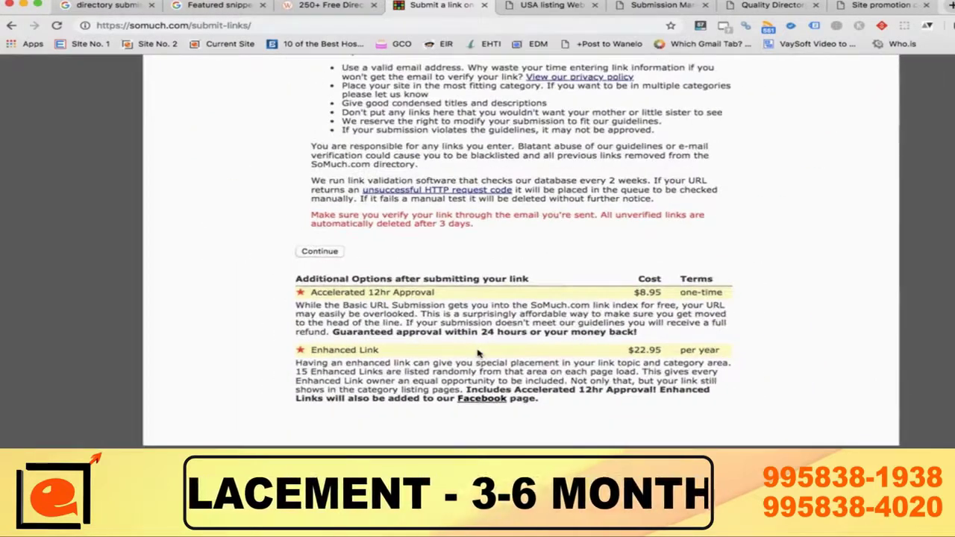
pyautogui.scroll(5, 479, 354)
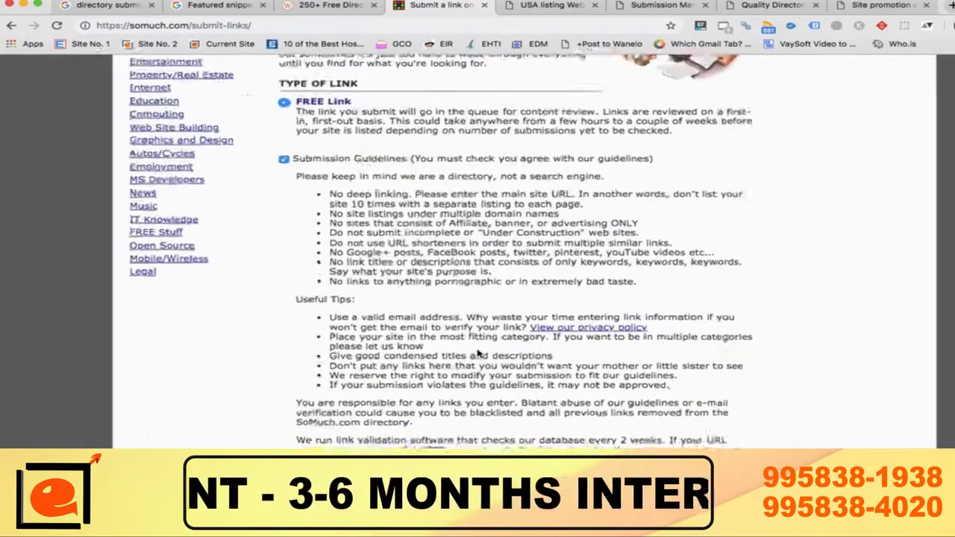
pyautogui.scroll(3, 479, 354)
pyautogui.scroll(2, 479, 354)
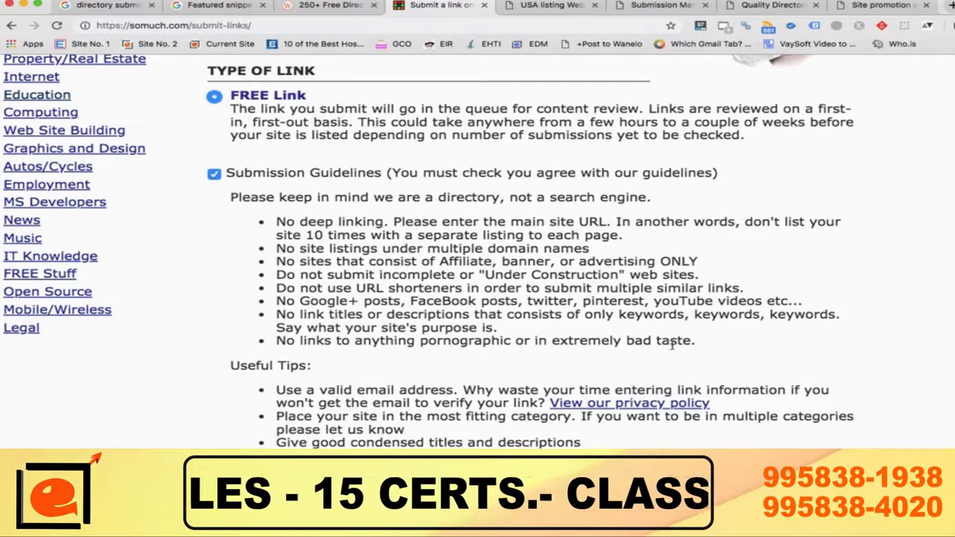
pyautogui.scroll(-3, 449, 367)
pyautogui.scroll(3, 449, 368)
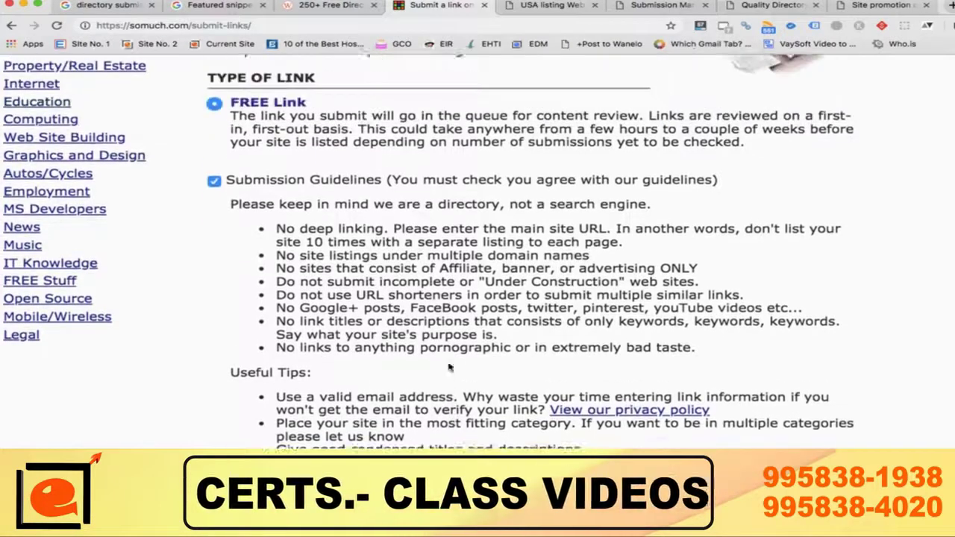
pyautogui.scroll(1, 450, 368)
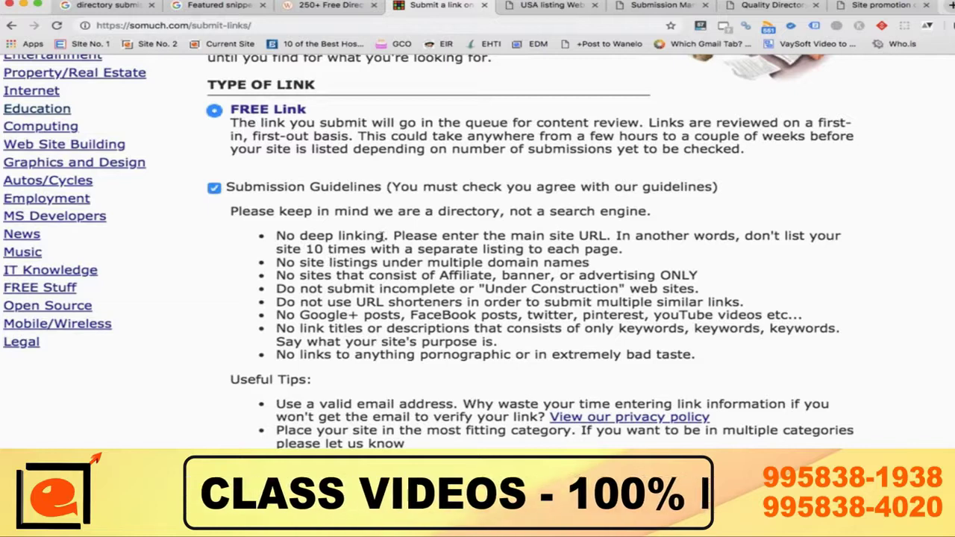
pyautogui.scroll(3, 383, 236)
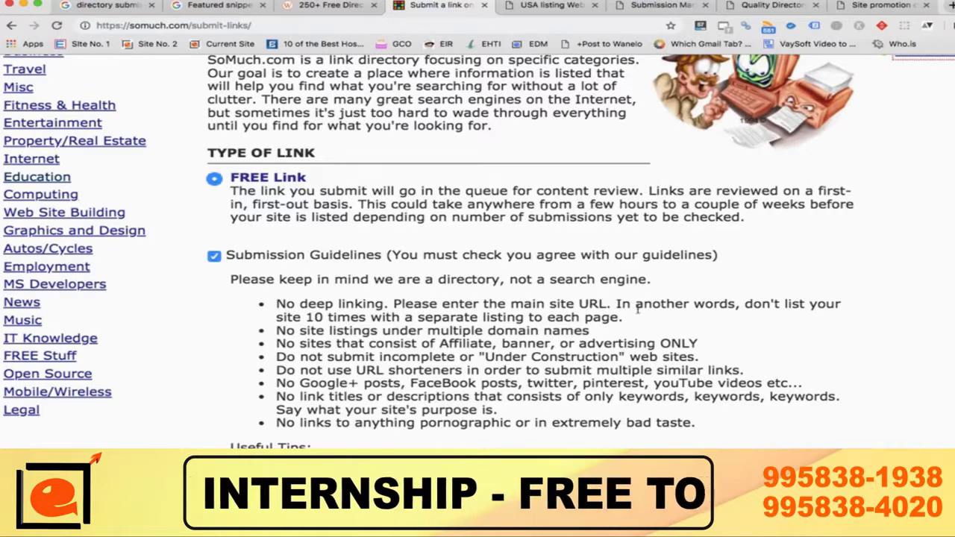
pyautogui.scroll(-5, 451, 319)
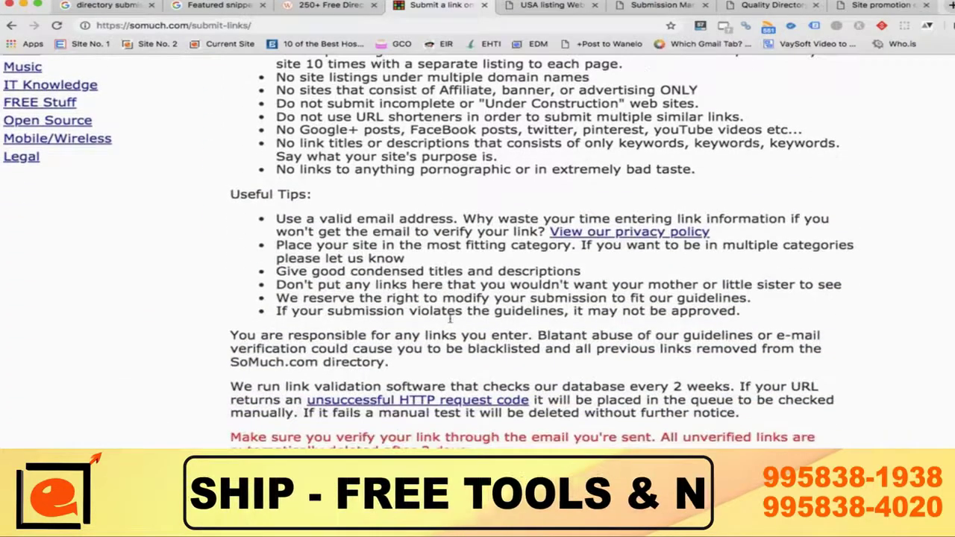
pyautogui.scroll(-3, 451, 319)
pyautogui.scroll(-2, 451, 321)
pyautogui.scroll(4, 451, 321)
pyautogui.scroll(-5, 450, 321)
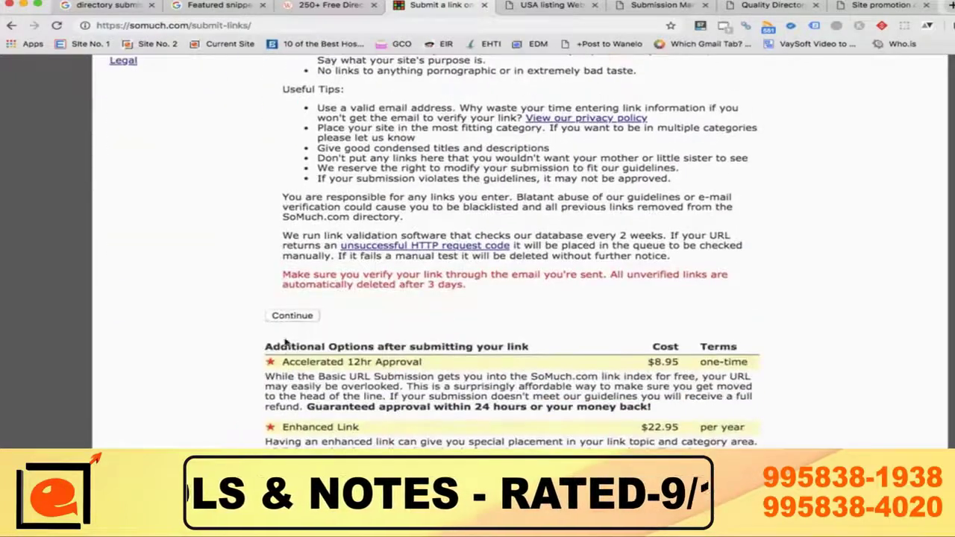
pyautogui.click(291, 315)
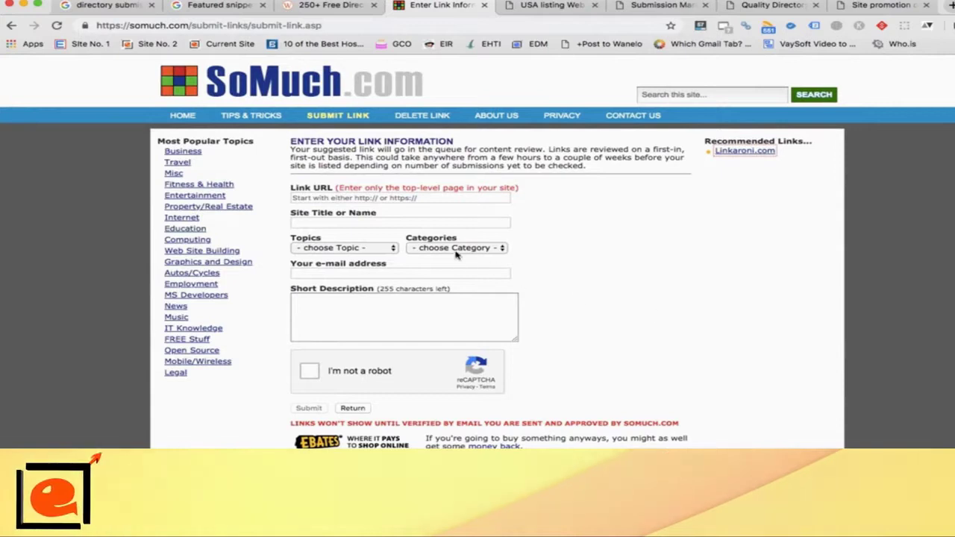
# Step: Search Google in a new tab for 'math tuition online'
pyautogui.click(361, 198)
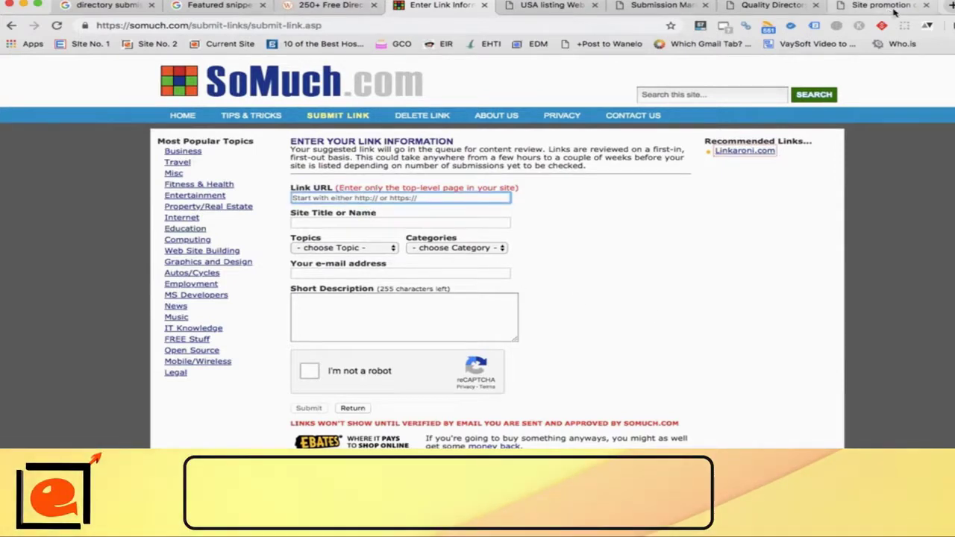
pyautogui.click(948, 5)
pyautogui.write('m')
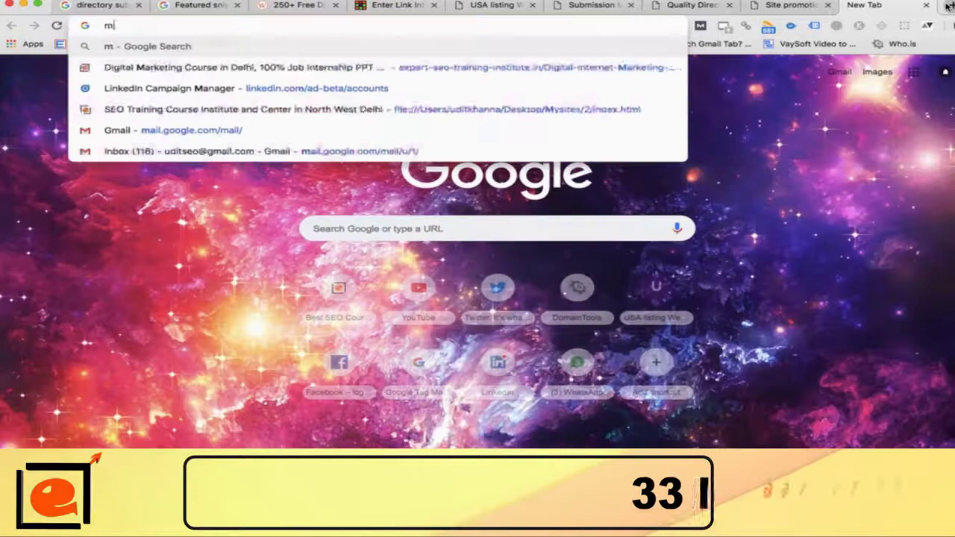
pyautogui.write('ath ')
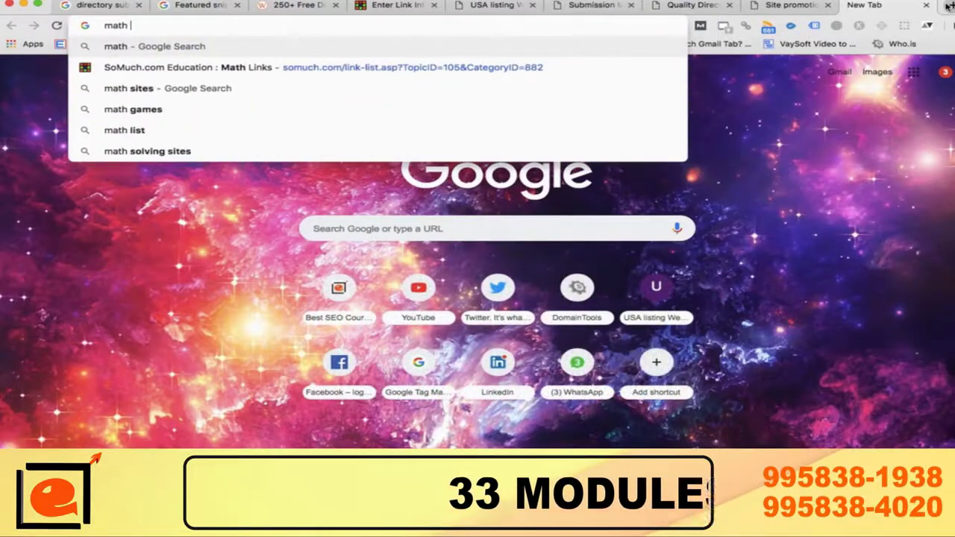
pyautogui.write('tuition')
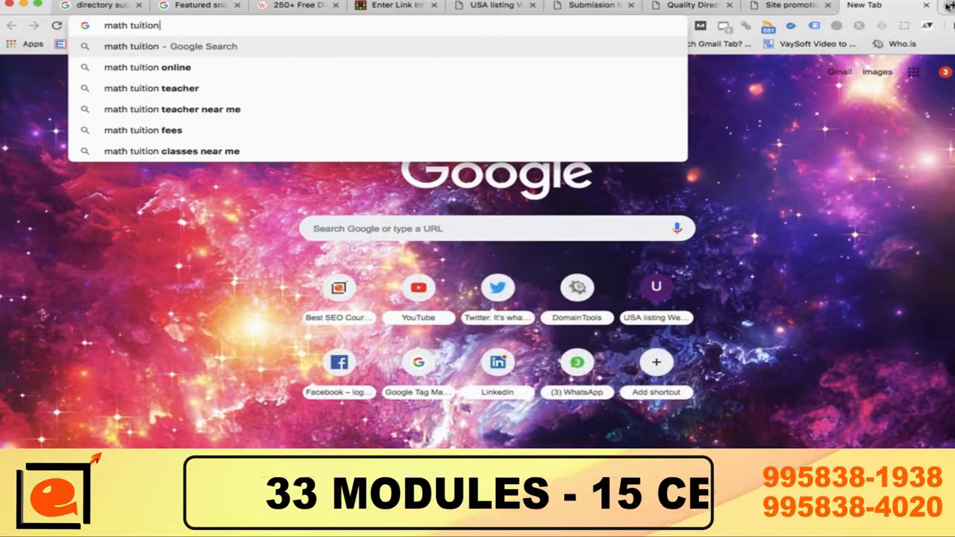
pyautogui.press('Down')
pyautogui.press('Down')
pyautogui.press('Down')
pyautogui.press('Up')
pyautogui.press('Up')
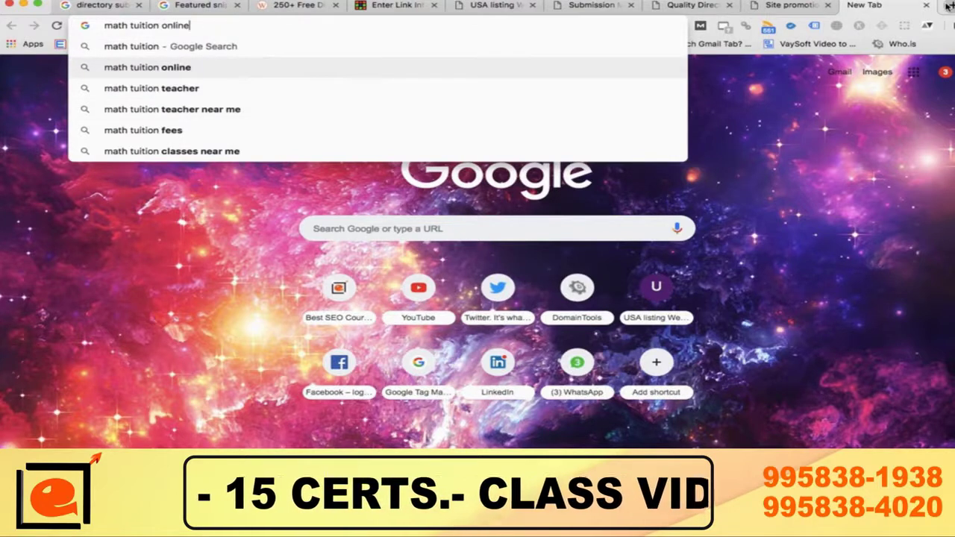
pyautogui.press('Return')
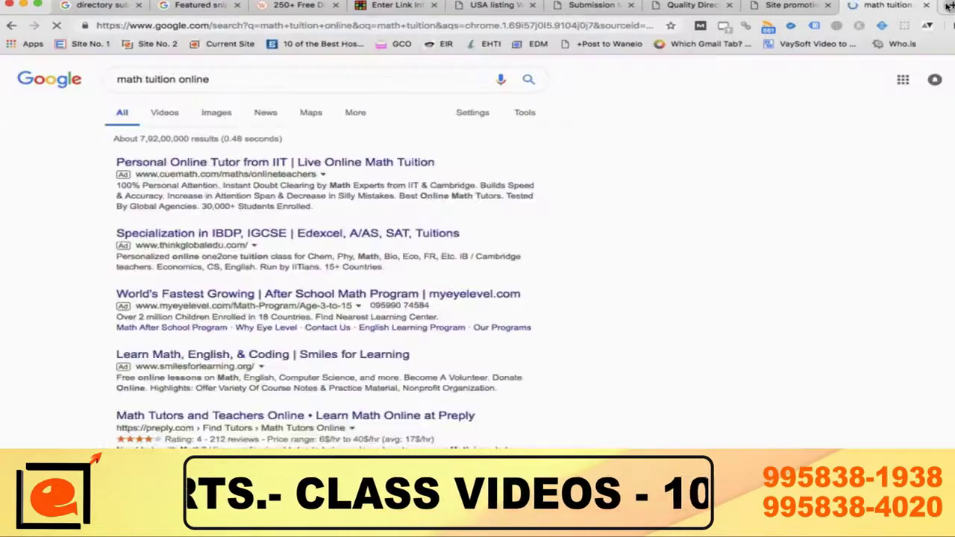
# Step: Browse the results and open the Tutor.com math tutors result in a new tab
pyautogui.scroll(-3, 529, 356)
pyautogui.scroll(-5, 529, 357)
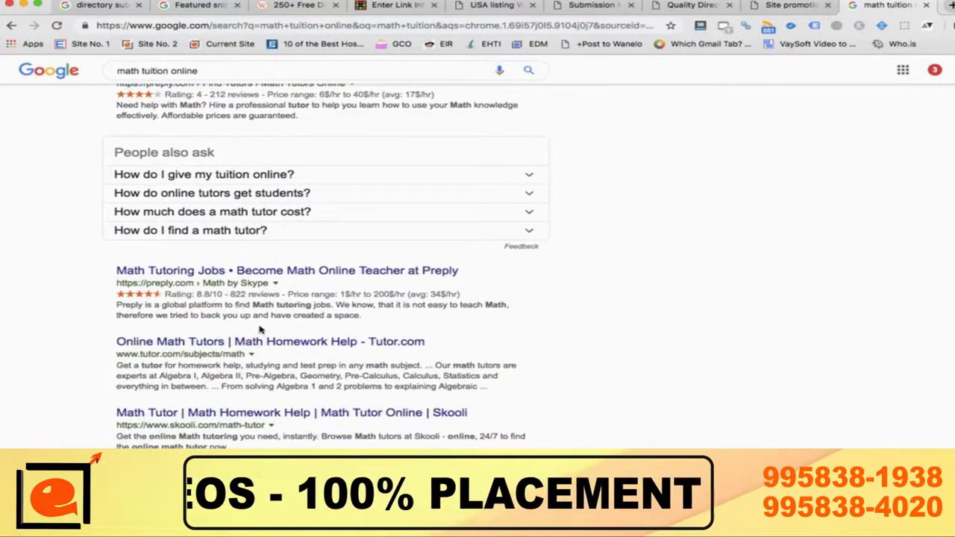
pyautogui.scroll(3, 257, 332)
pyautogui.scroll(-4, 222, 196)
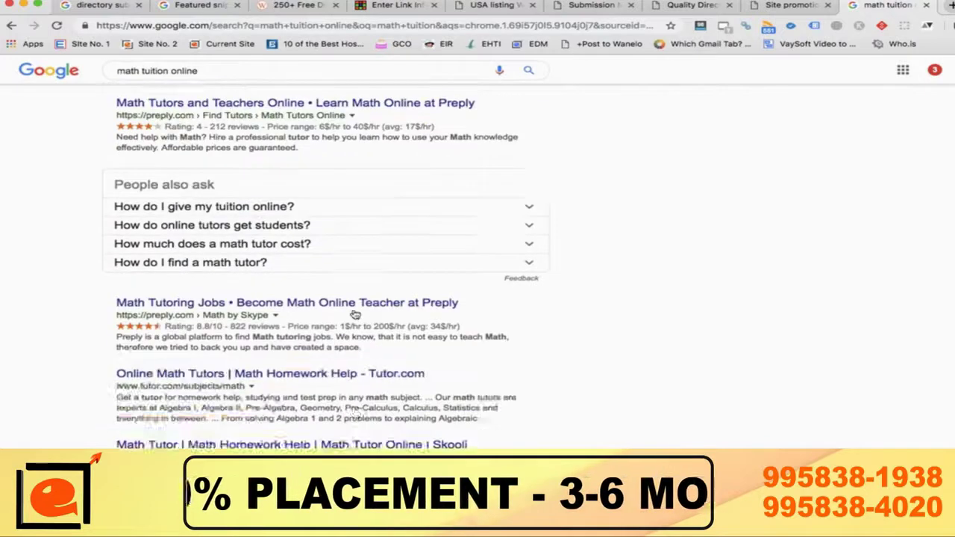
pyautogui.click(282, 275)
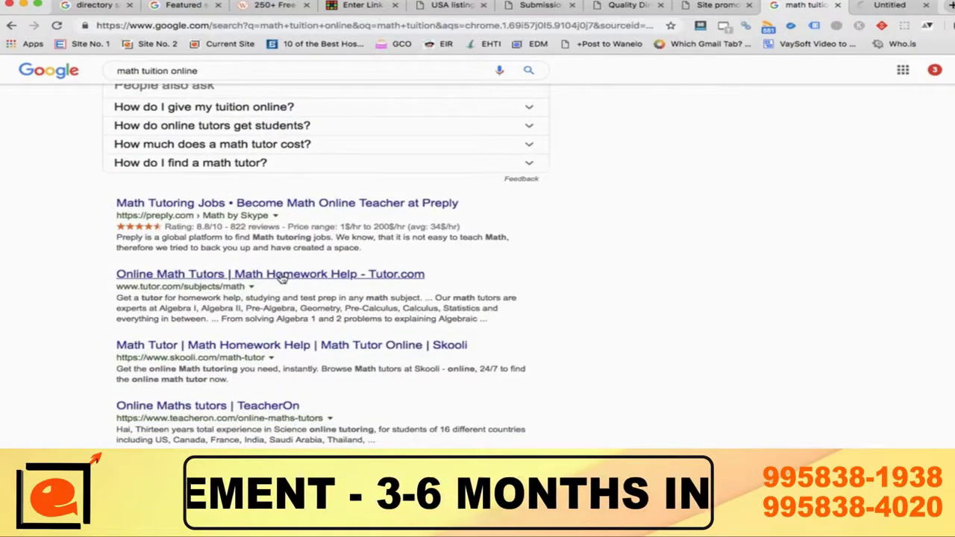
# Step: Switch to Tutor.com's math subject page and scroll through its 24/7 Math Help content
pyautogui.click(903, 5)
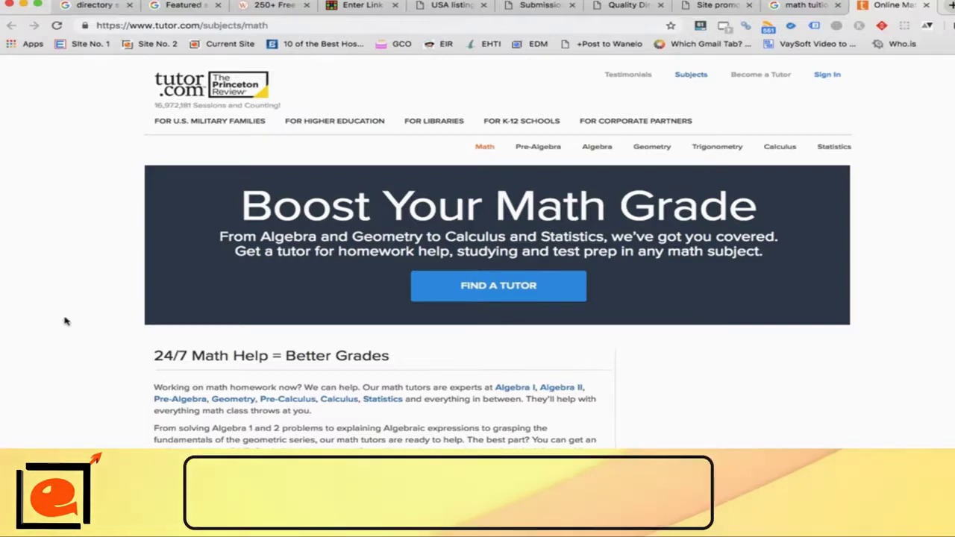
pyautogui.scroll(-3, 64, 358)
pyautogui.scroll(-2, 64, 358)
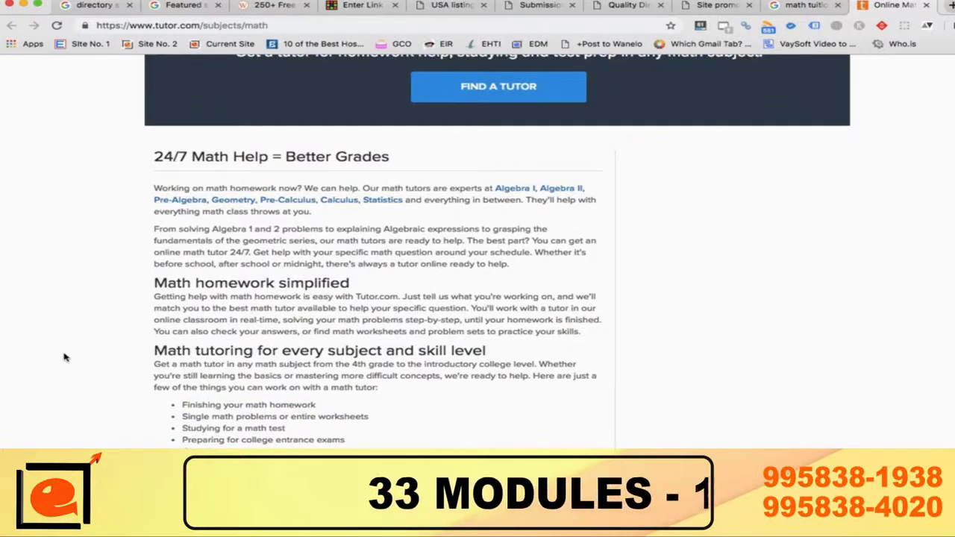
pyautogui.scroll(-7, 64, 357)
pyautogui.scroll(12, 64, 357)
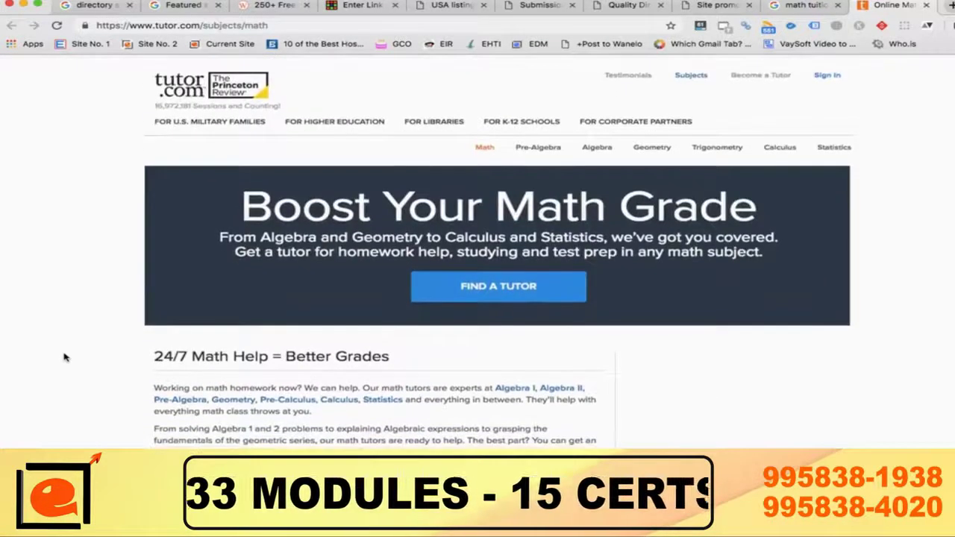
pyautogui.press('super+alt+u')
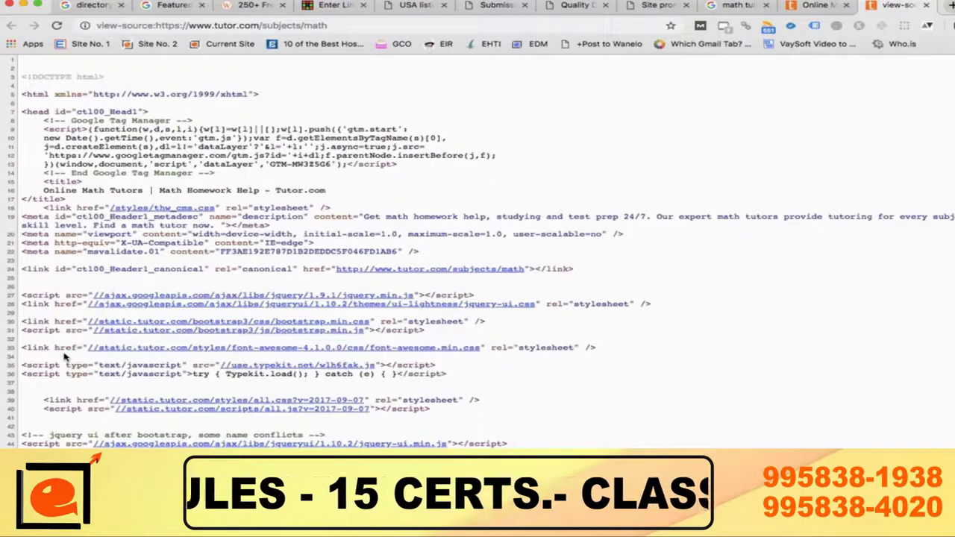
pyautogui.press('super+f')
pyautogui.write('math')
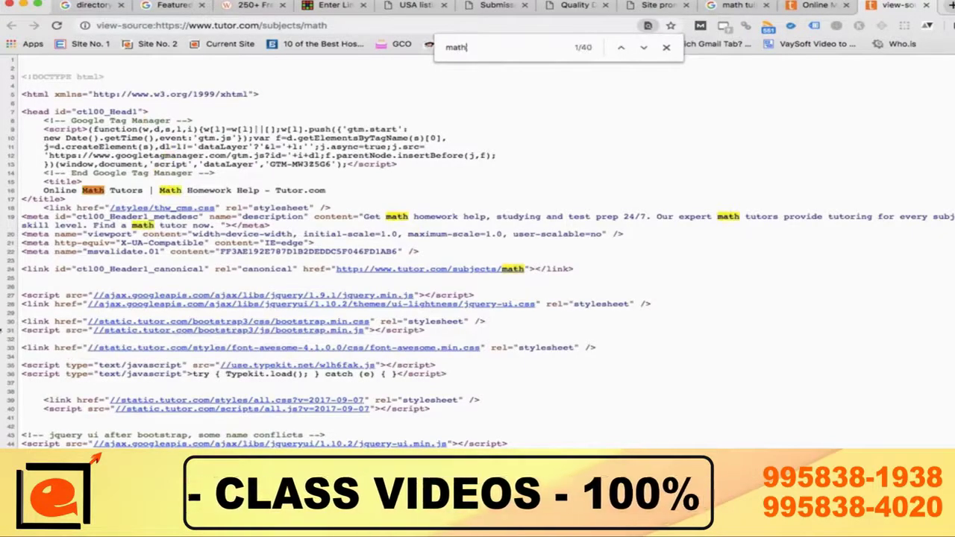
pyautogui.click(47, 190)
pyautogui.moveTo(47, 190); pyautogui.dragTo(260, 190)
pyautogui.moveTo(386, 217); pyautogui.dragTo(486, 216)
pyautogui.moveTo(719, 216); pyautogui.dragTo(756, 216)
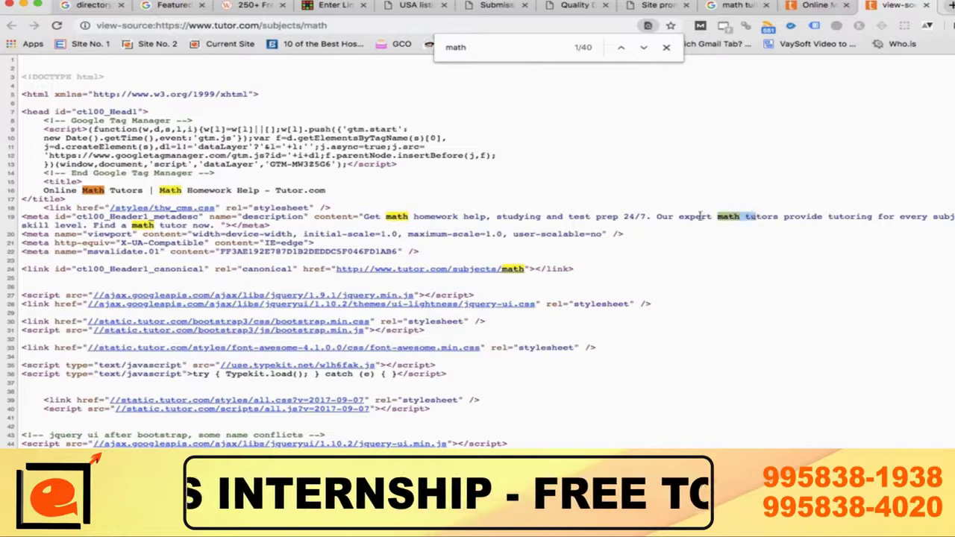
pyautogui.moveTo(679, 216); pyautogui.dragTo(781, 225)
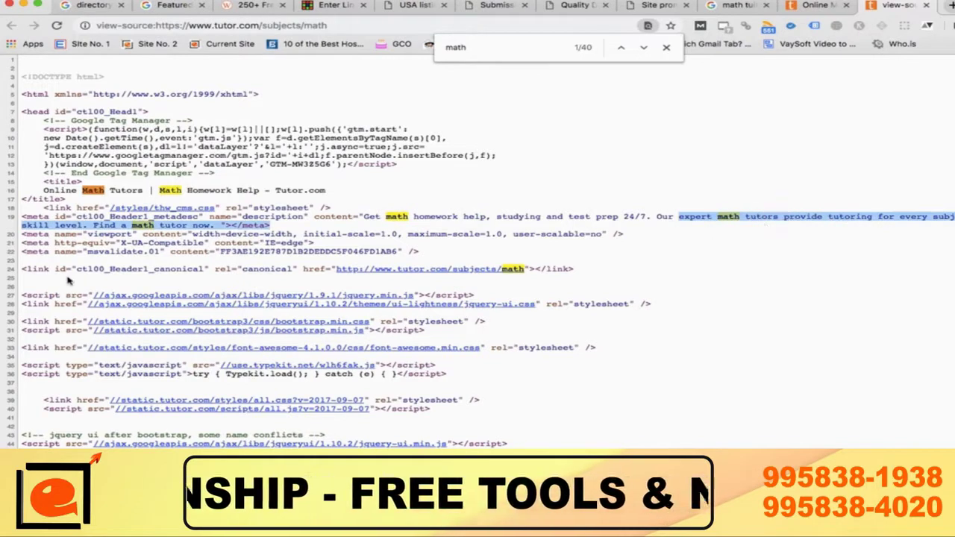
pyautogui.moveTo(132, 225); pyautogui.dragTo(166, 224)
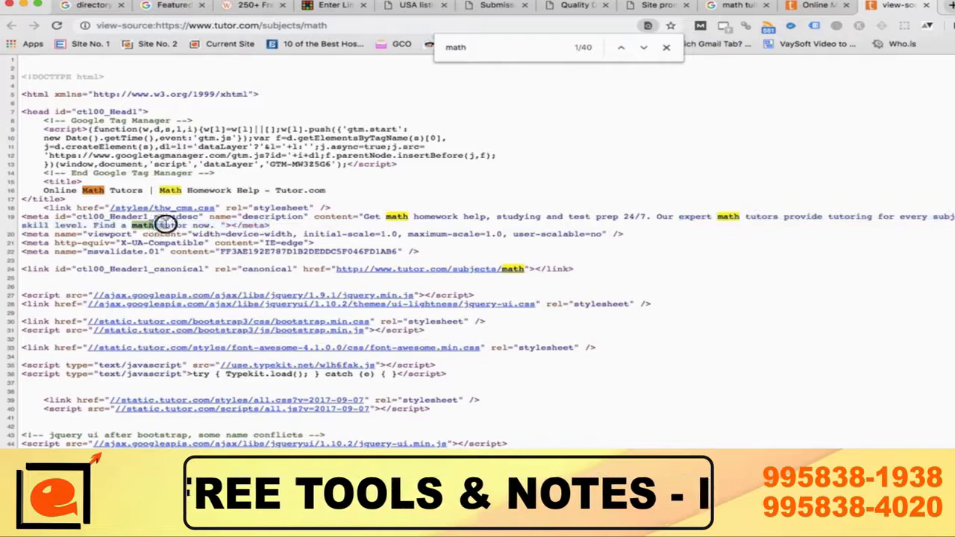
pyautogui.scroll(-15, 304, 364)
pyautogui.scroll(-6, 305, 364)
pyautogui.scroll(2, 304, 365)
pyautogui.rightClick(304, 364)
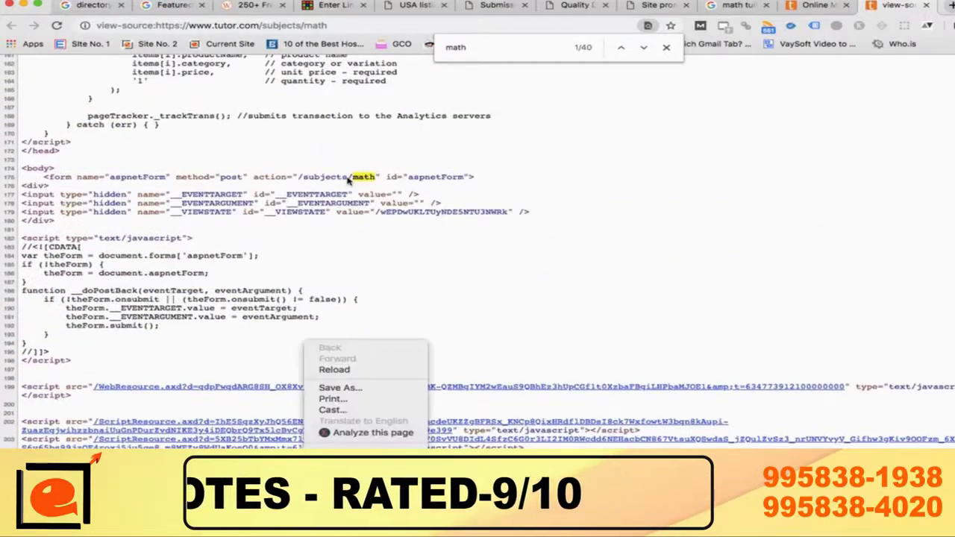
pyautogui.click(538, 331)
pyautogui.scroll(-10, 539, 333)
pyautogui.scroll(-1, 539, 334)
pyautogui.scroll(2, 539, 333)
pyautogui.scroll(-1, 347, 330)
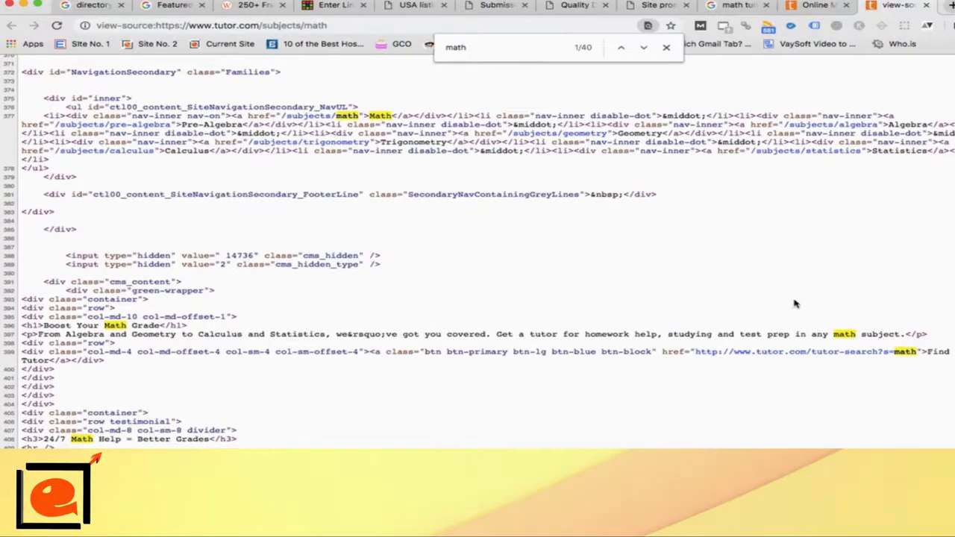
pyautogui.scroll(-5, 483, 429)
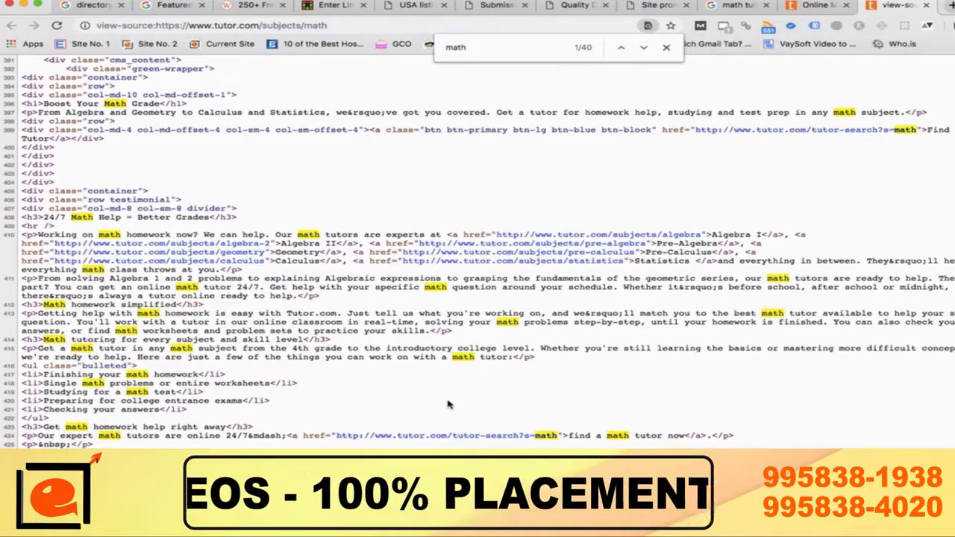
pyautogui.scroll(20, 447, 404)
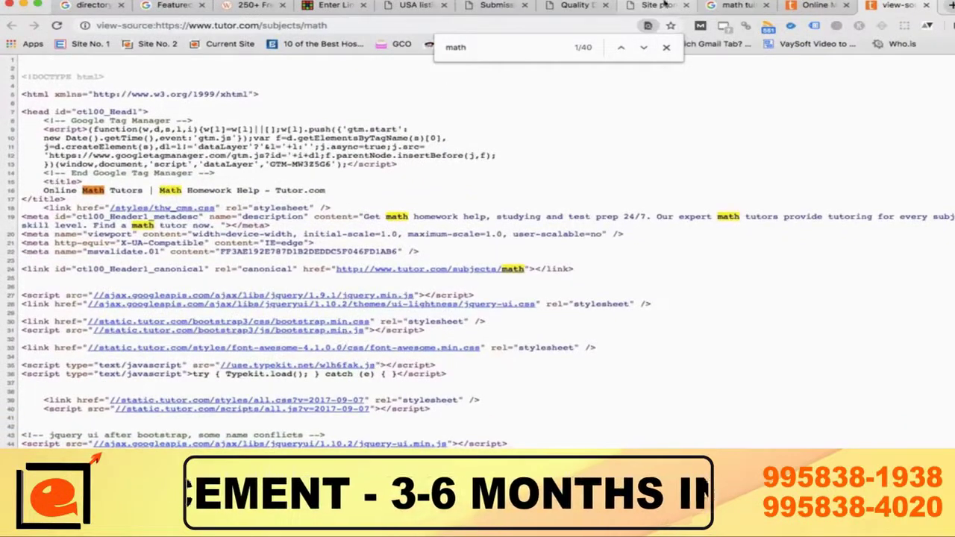
# Step: Change the view-source address from the math subject page to the tutor.com home page
pyautogui.click(821, 5)
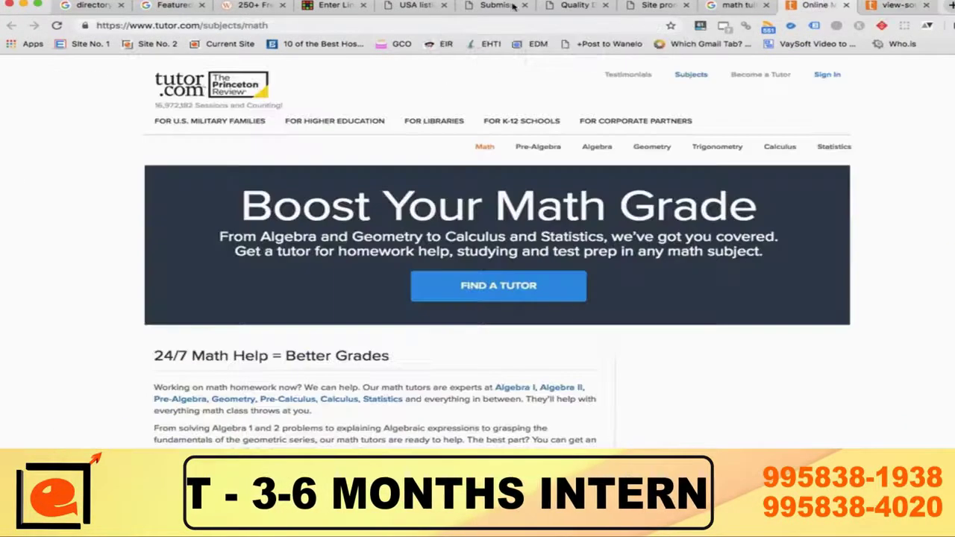
pyautogui.click(326, 5)
pyautogui.click(347, 197)
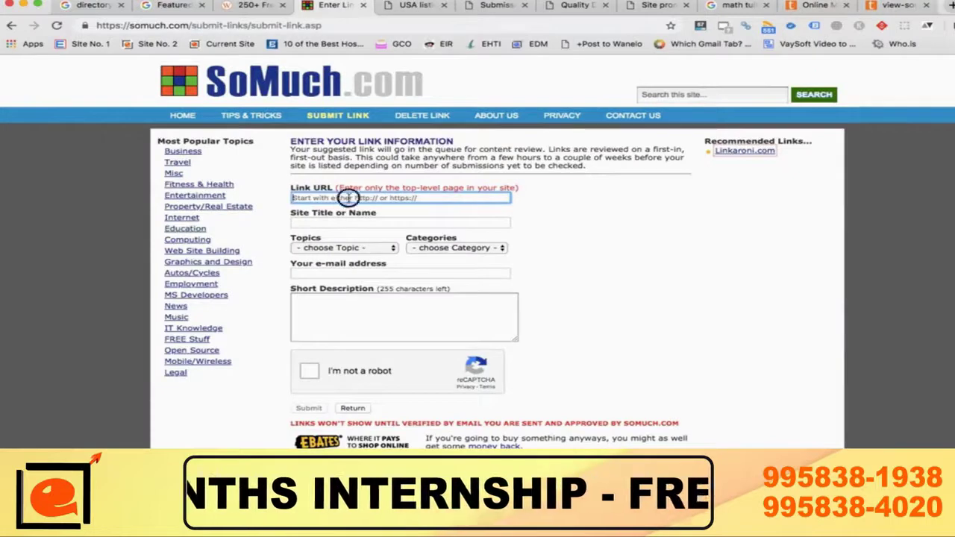
pyautogui.click(893, 5)
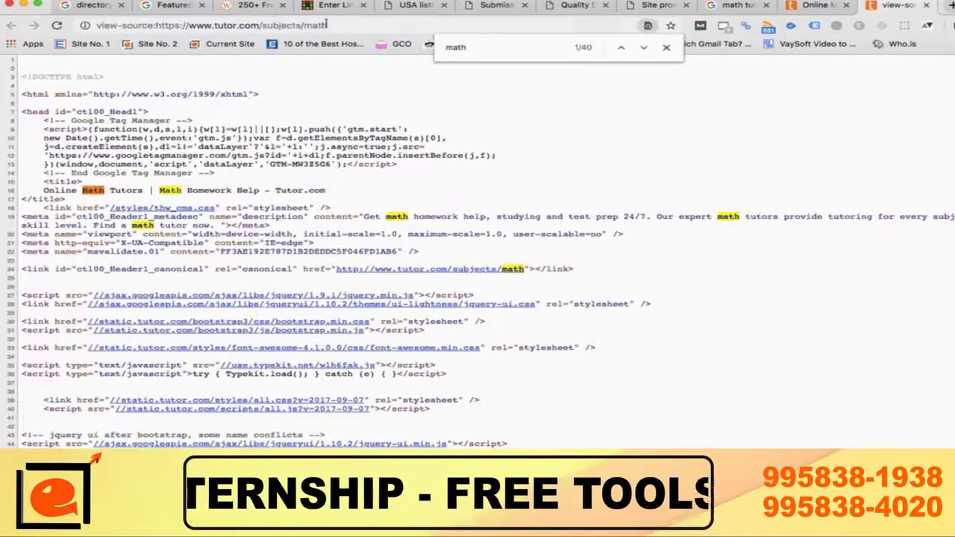
pyautogui.moveTo(262, 25); pyautogui.dragTo(373, 23)
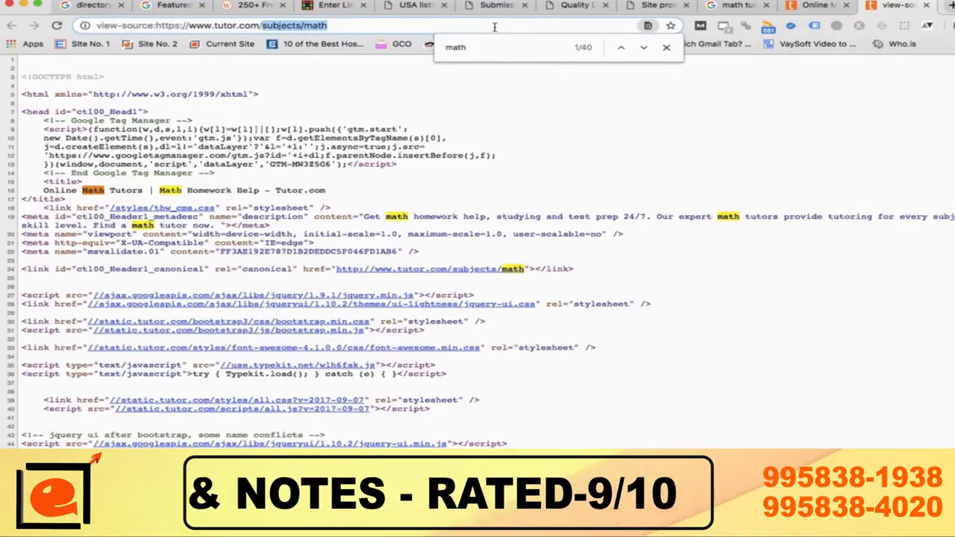
pyautogui.press('BackSpace')
pyautogui.press('Return')
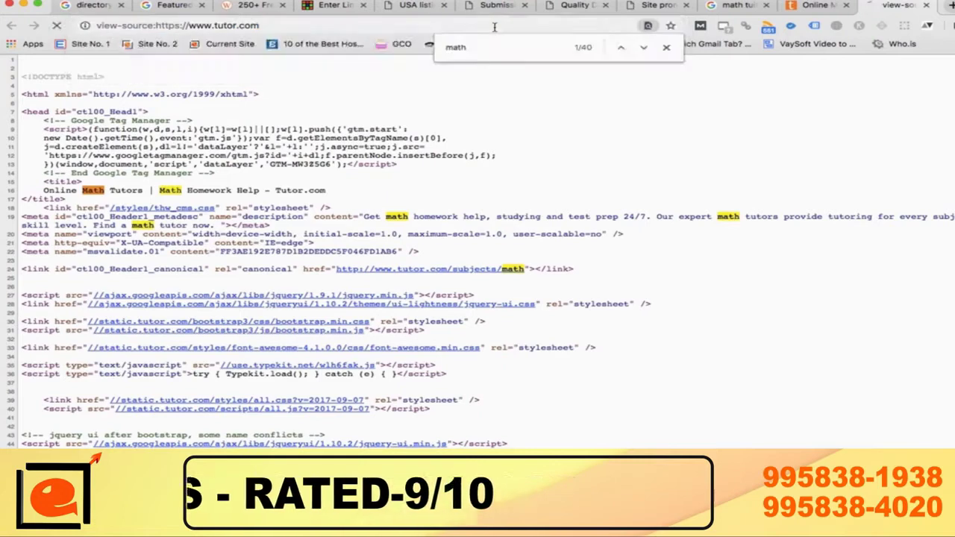
pyautogui.click(302, 28)
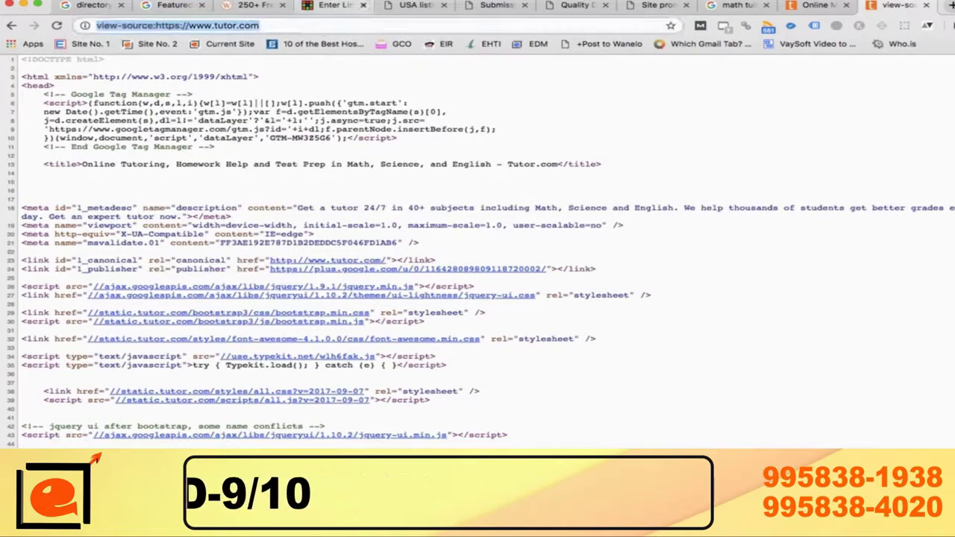
pyautogui.click(819, 6)
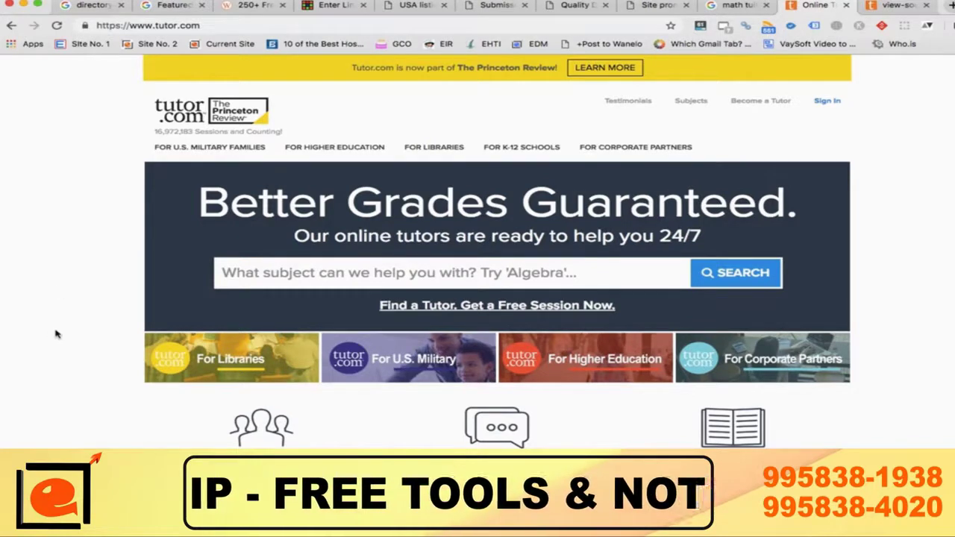
pyautogui.scroll(-5, 56, 334)
pyautogui.scroll(-1, 56, 335)
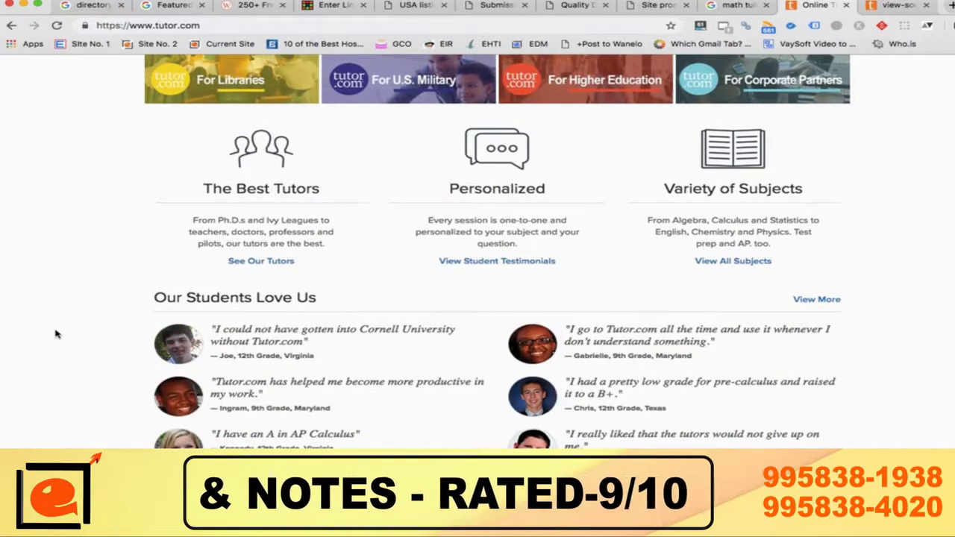
pyautogui.scroll(-4, 56, 335)
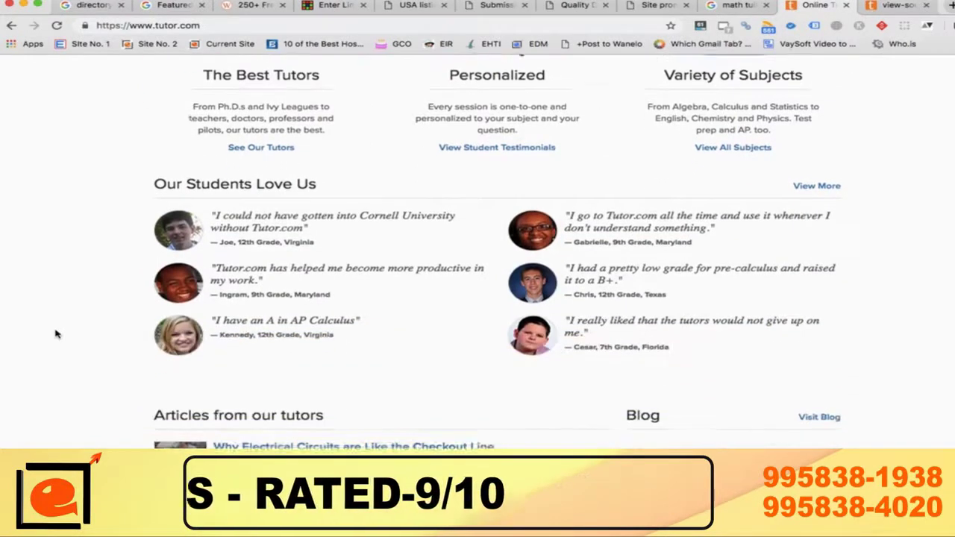
pyautogui.scroll(-5, 56, 334)
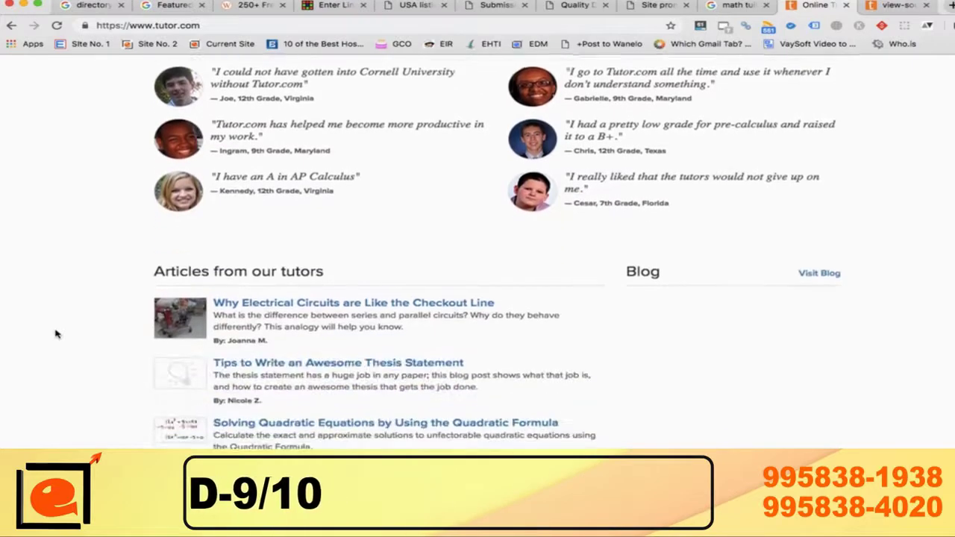
pyautogui.scroll(-10, 55, 334)
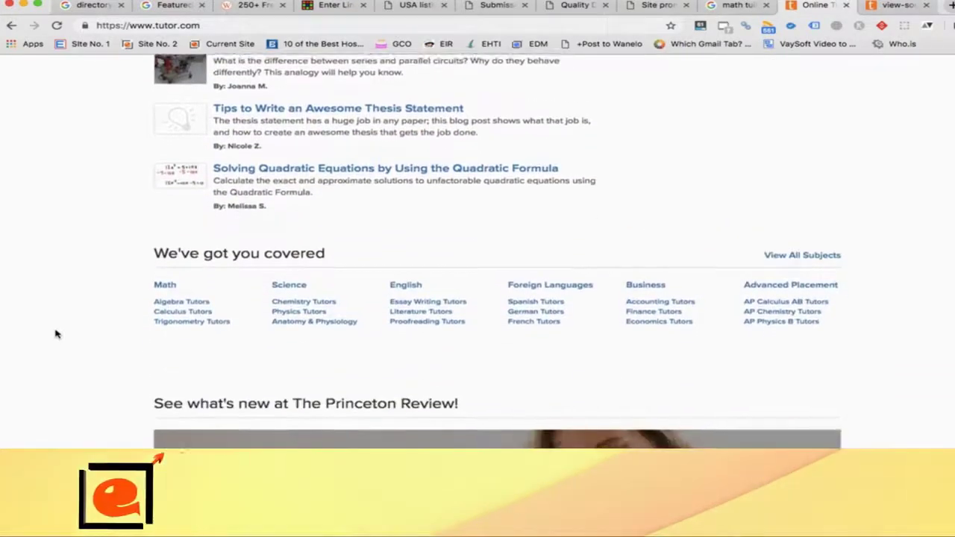
pyautogui.scroll(-1, 55, 334)
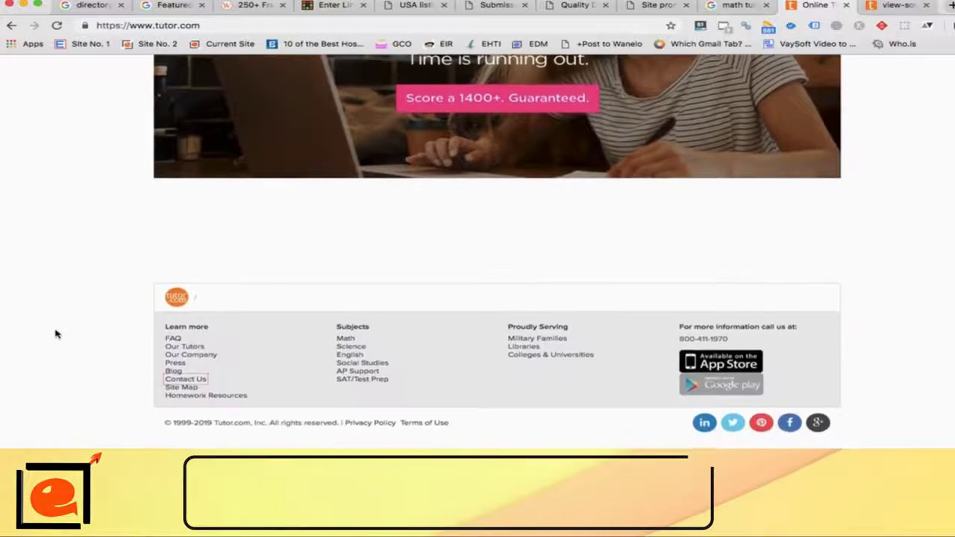
pyautogui.press('Home')
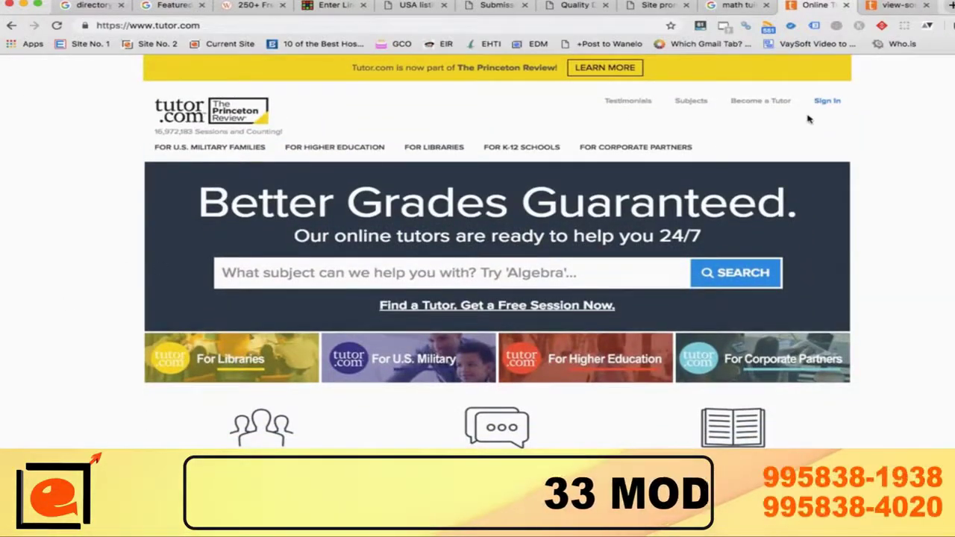
pyautogui.click(898, 5)
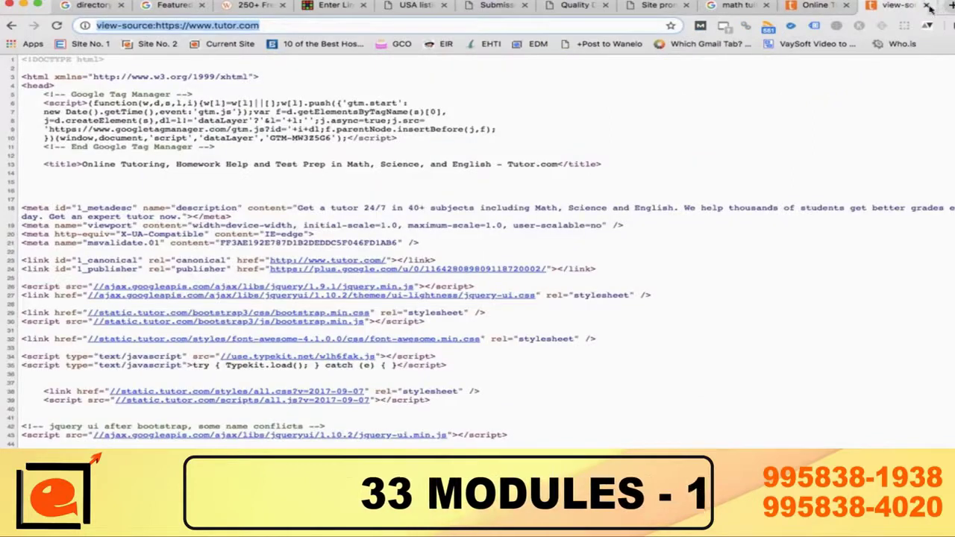
# Step: Open the conquermaths.com result from the math tuition online search in a new tab and select its URL
pyautogui.click(926, 5)
pyautogui.click(811, 6)
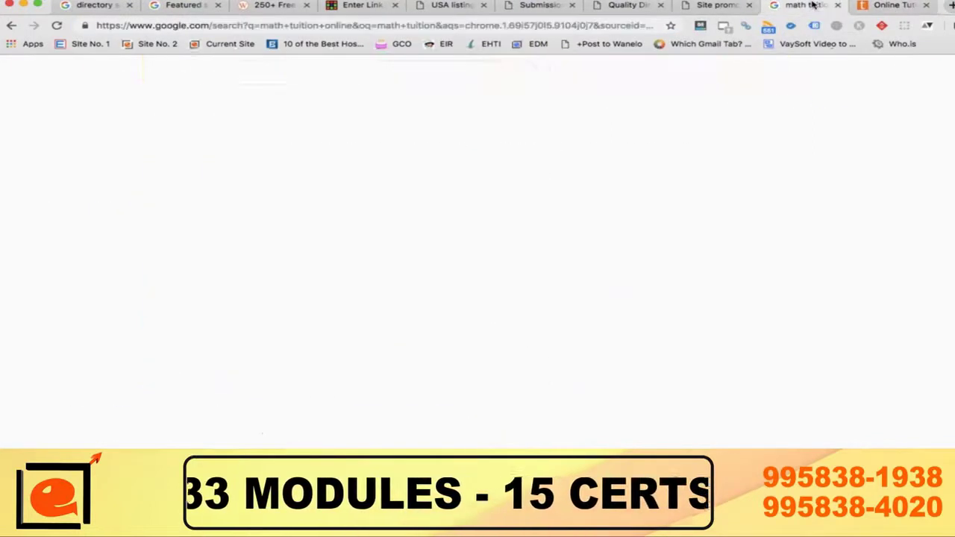
pyautogui.scroll(-5, 354, 273)
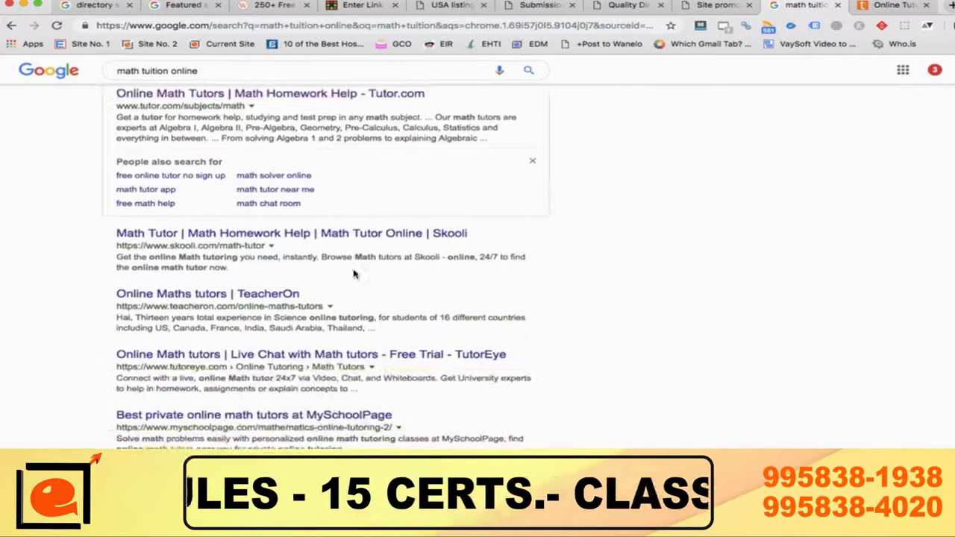
pyautogui.scroll(-4, 354, 274)
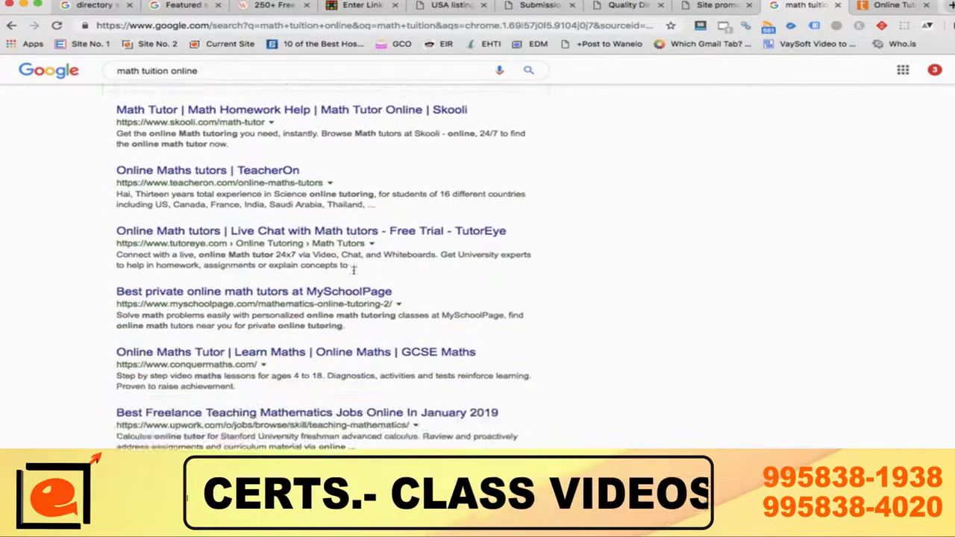
pyautogui.keyDown('super'); pyautogui.click(206, 330); pyautogui.keyUp('super')
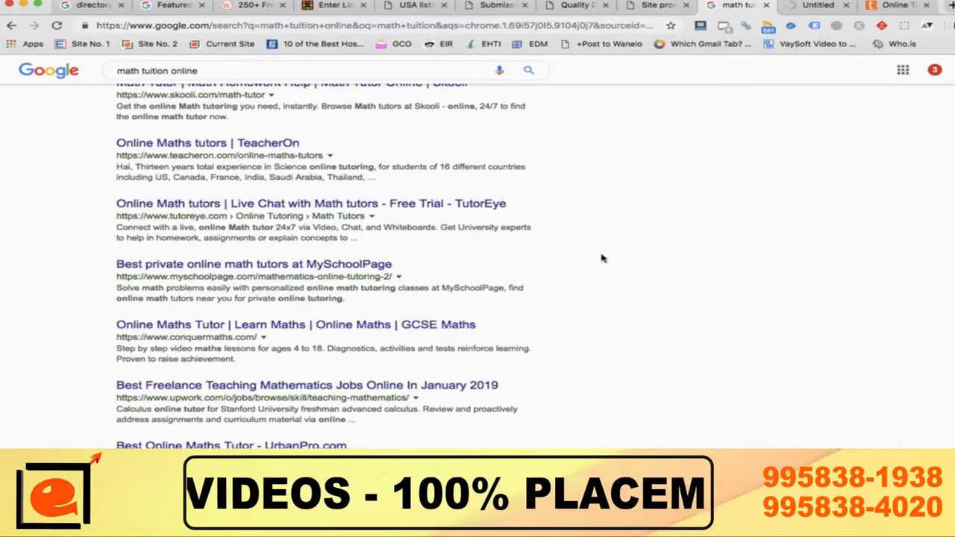
pyautogui.click(815, 6)
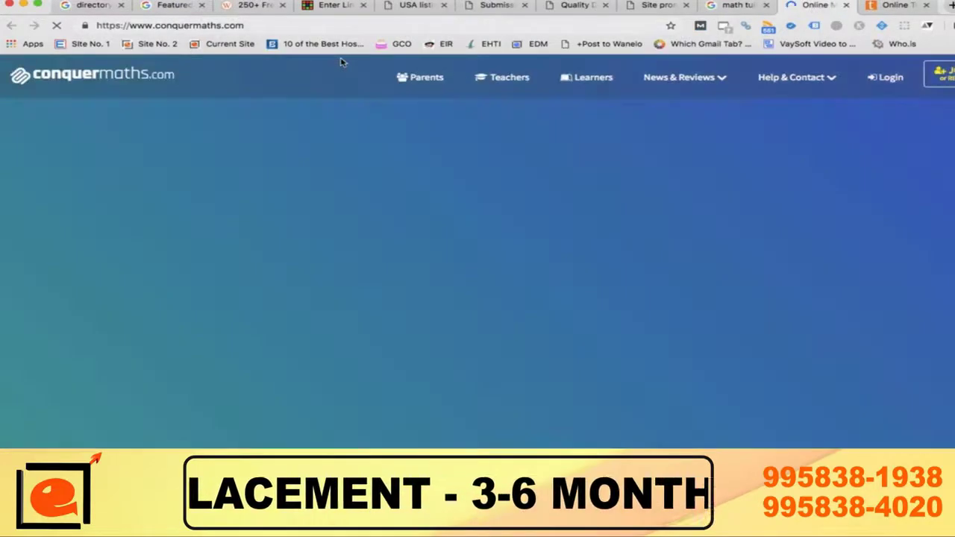
pyautogui.click(278, 26)
pyautogui.hotkey('ctrl', 'c')
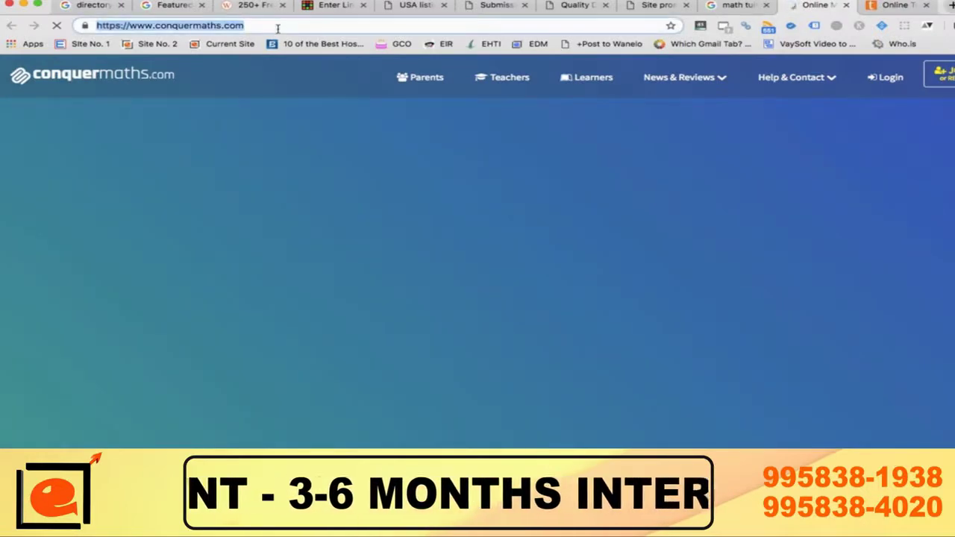
pyautogui.click(328, 8)
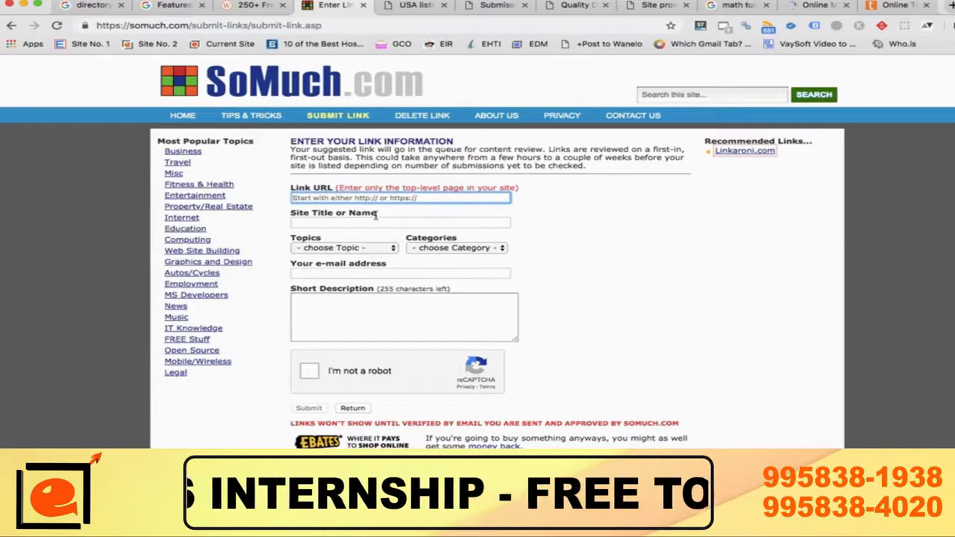
pyautogui.hotkey('ctrl', 'v')
pyautogui.click(593, 274)
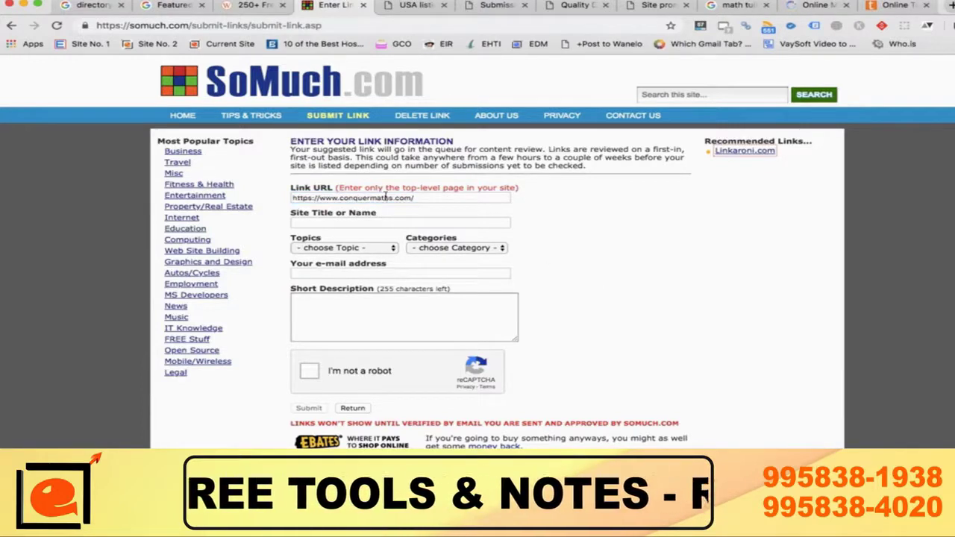
pyautogui.click(341, 222)
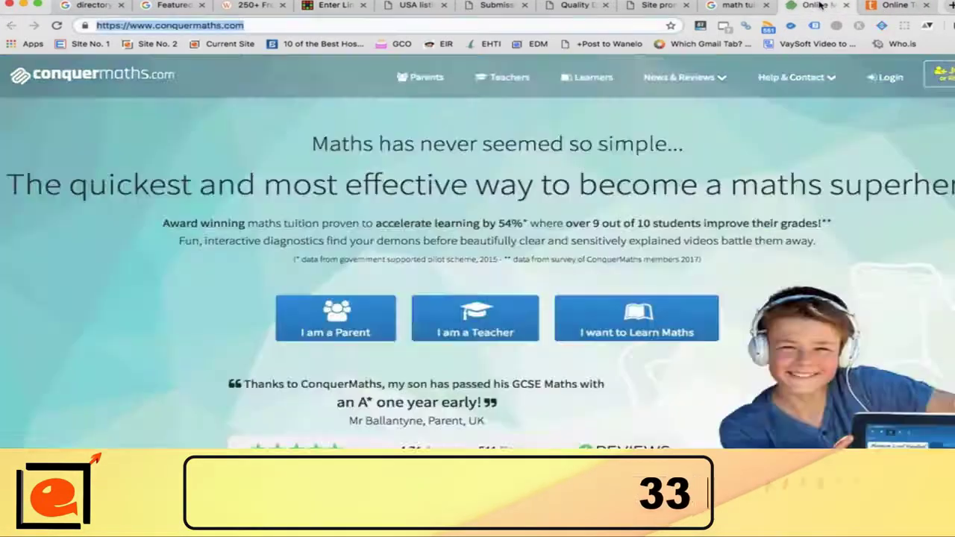
# Step: Open the ConquerMaths page source, search it for 'math', and copy the title 'Online Maths Tutor'
pyautogui.click(817, 5)
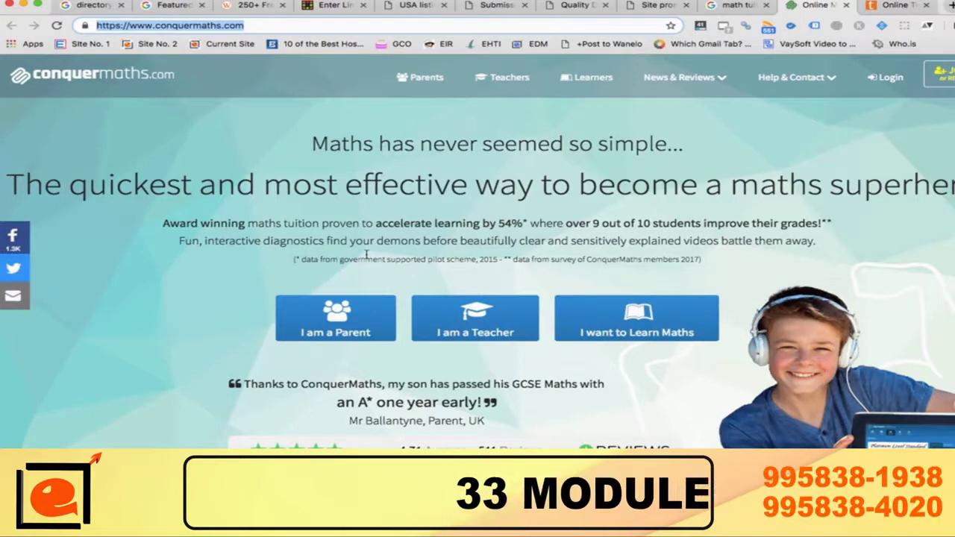
pyautogui.press('super+alt+u')
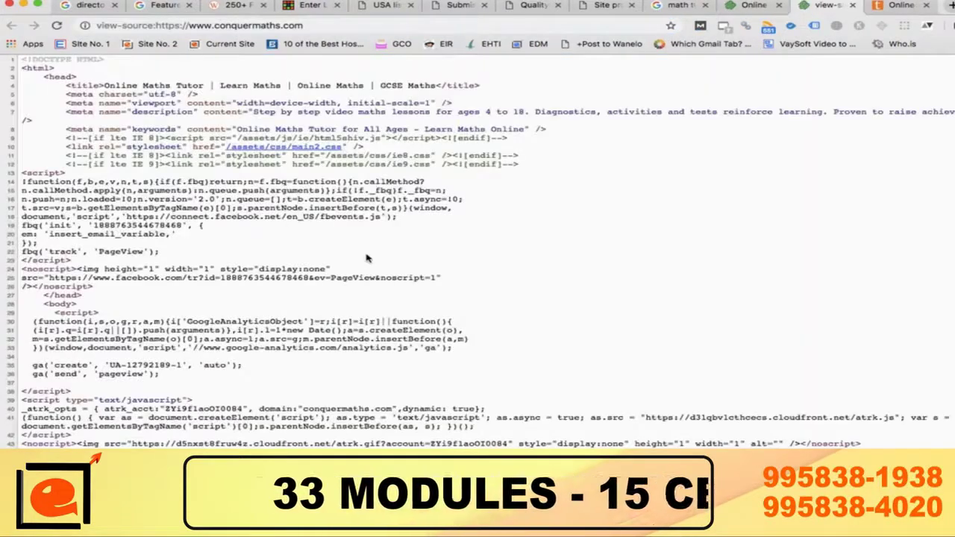
pyautogui.press('super+f')
pyautogui.write('math')
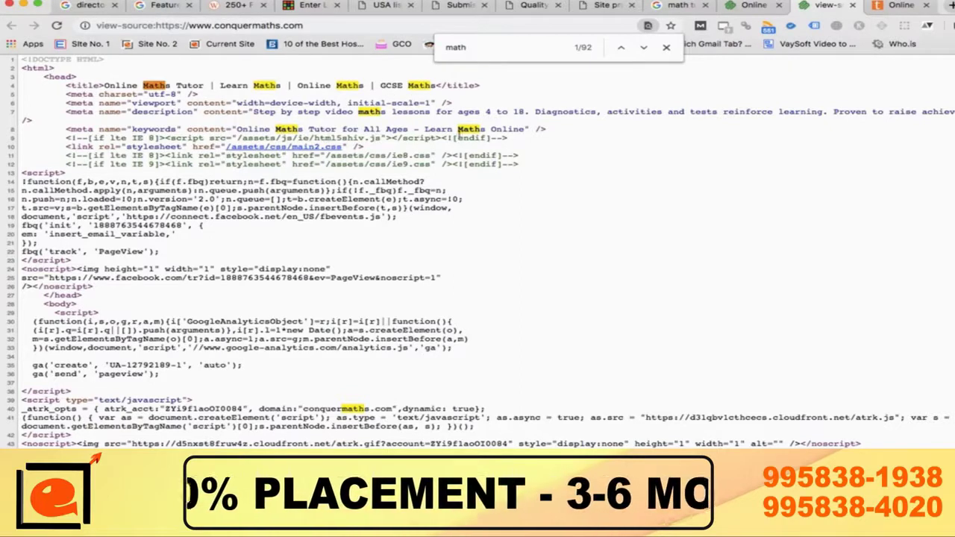
pyautogui.scroll(-1, 459, 220)
pyautogui.scroll(-3, 459, 225)
pyautogui.scroll(4, 458, 224)
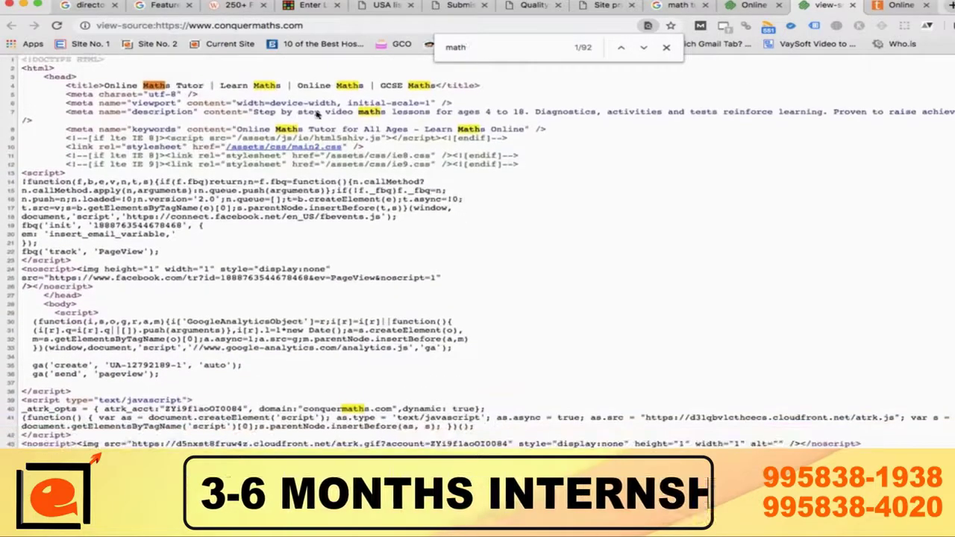
pyautogui.moveTo(104, 85); pyautogui.dragTo(205, 85)
pyautogui.press('super+c')
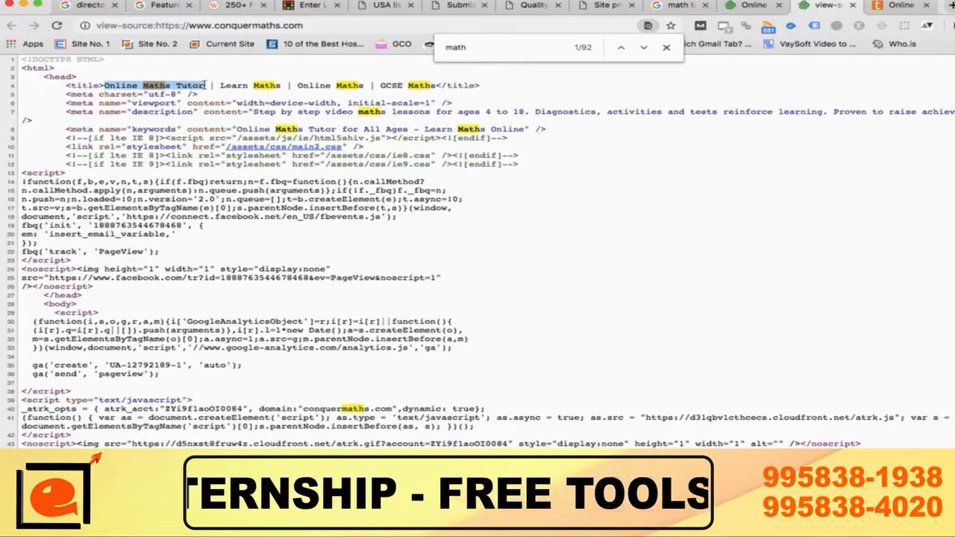
pyautogui.click(307, 5)
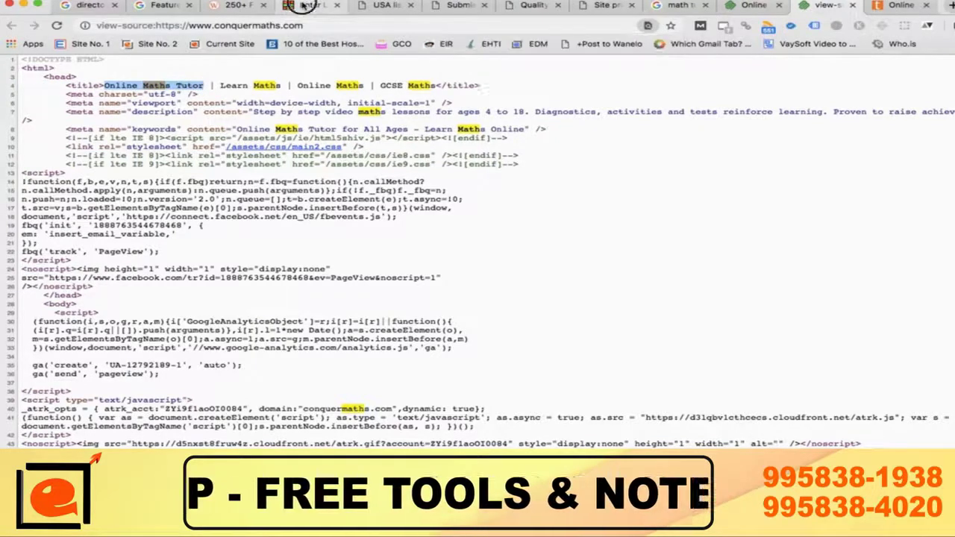
# Step: Paste 'Online Maths Tutor' as Site Title and choose topic Education and category Math
pyautogui.press('super+v')
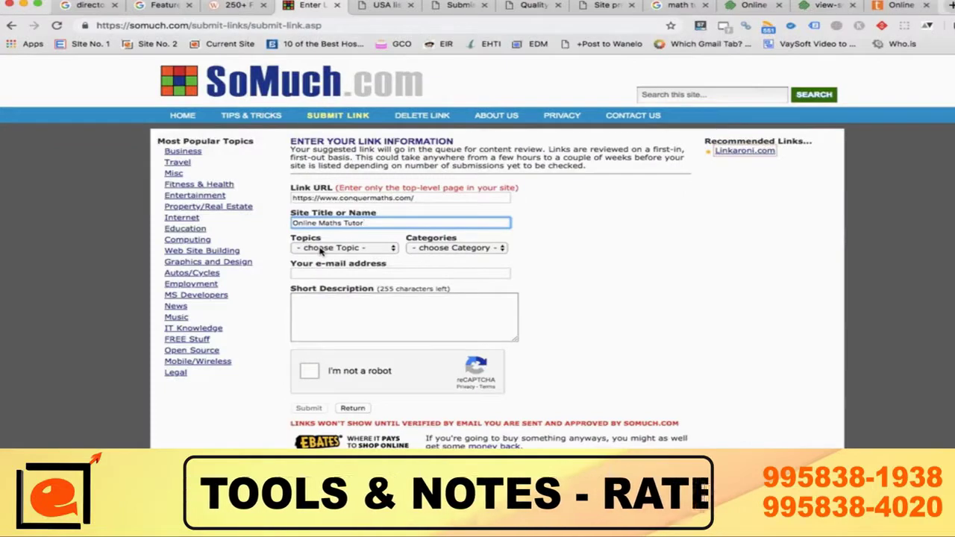
pyautogui.click(321, 249)
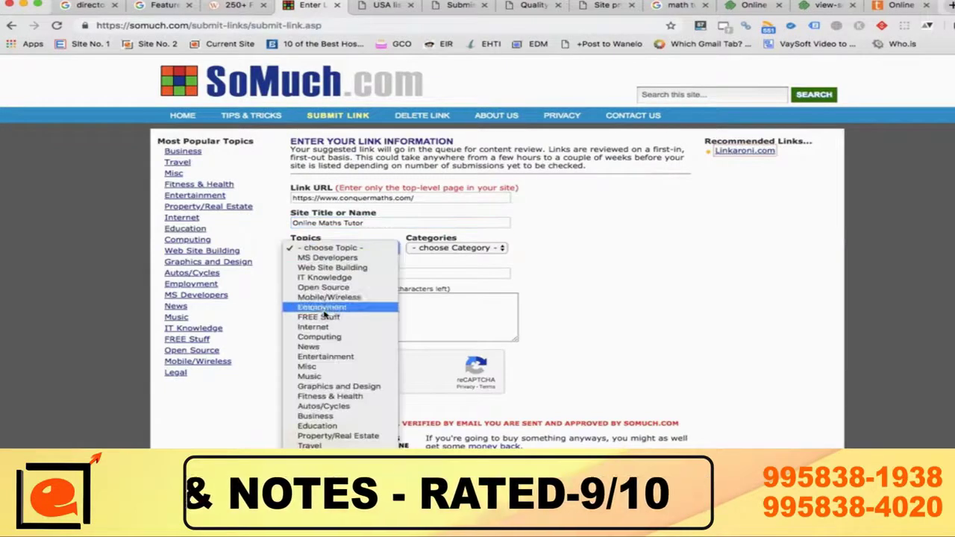
pyautogui.click(317, 426)
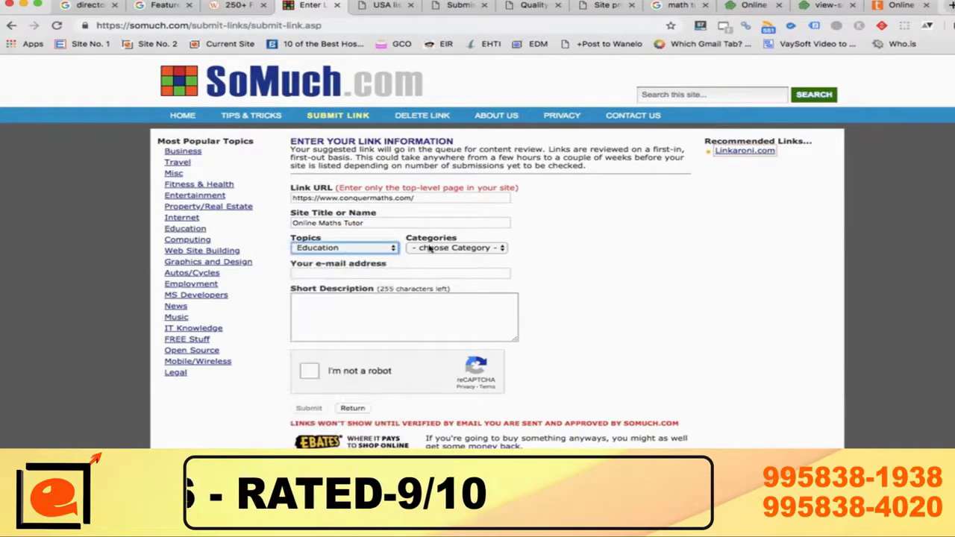
pyautogui.click(441, 250)
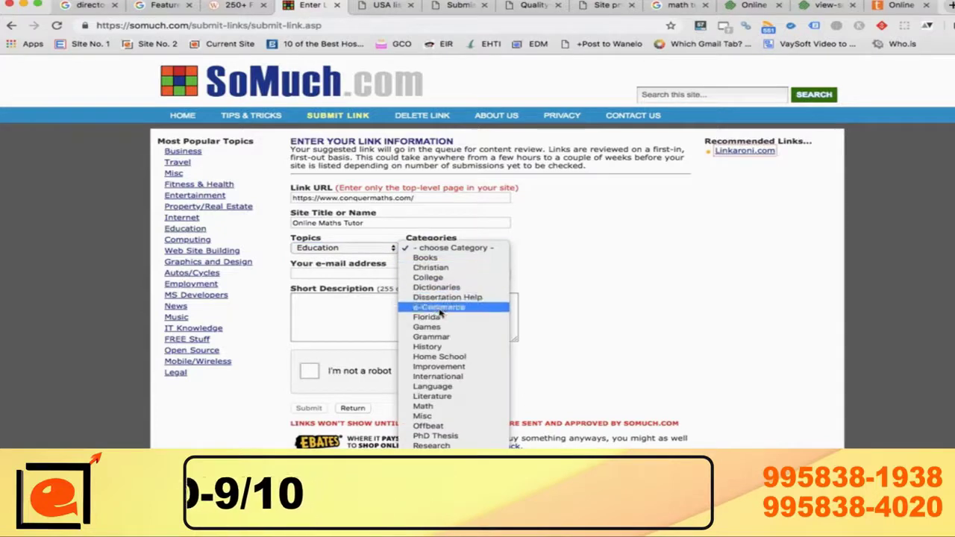
pyautogui.click(443, 406)
# Step: Enter the contact e-mail address in the form
pyautogui.click(359, 275)
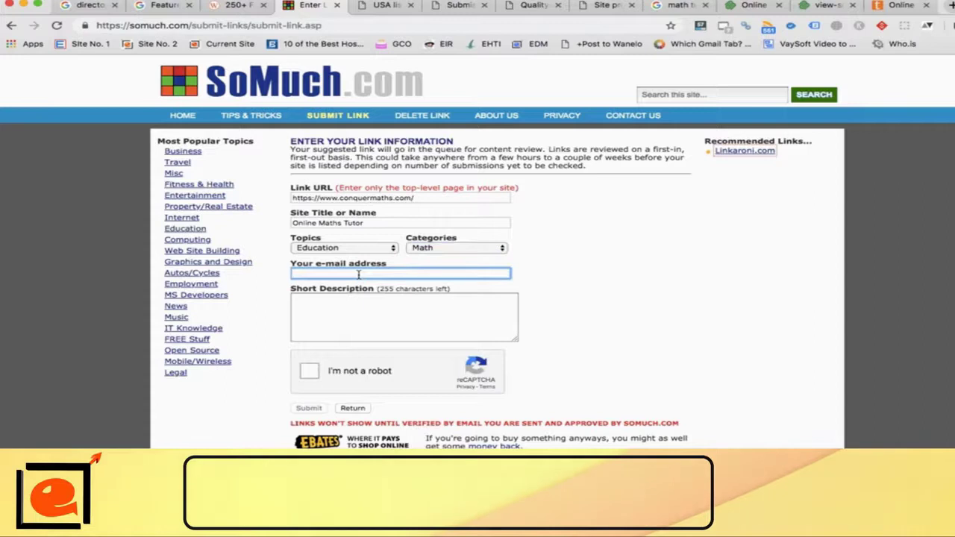
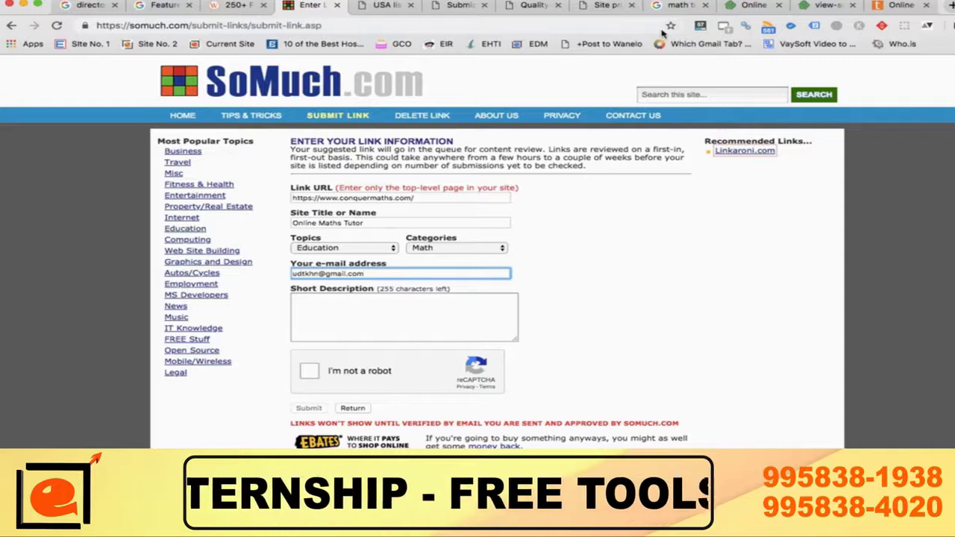
pyautogui.click(829, 7)
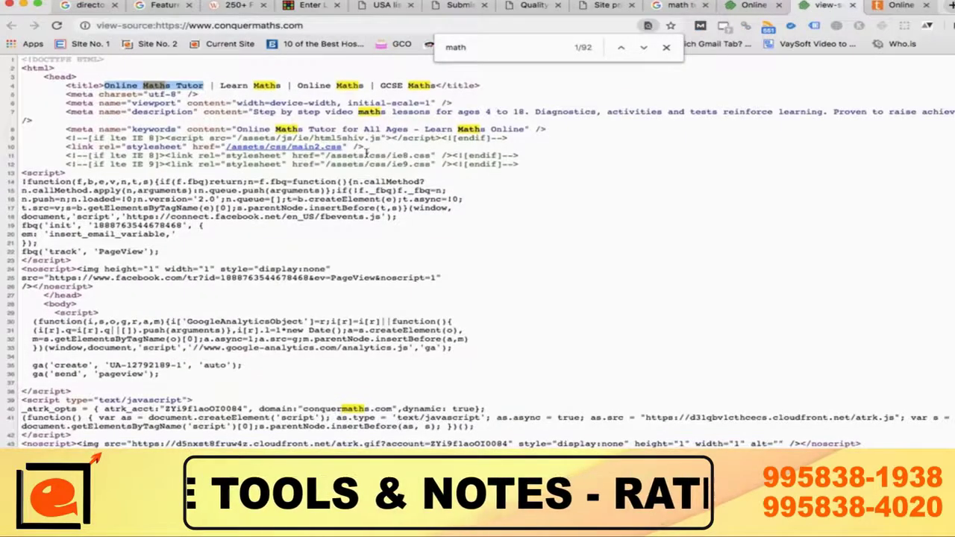
# Step: Copy the meta description starting 'Step by step' from the conquermaths.com source
pyautogui.scroll(3, 366, 153)
pyautogui.hscroll(-3, 367, 153)
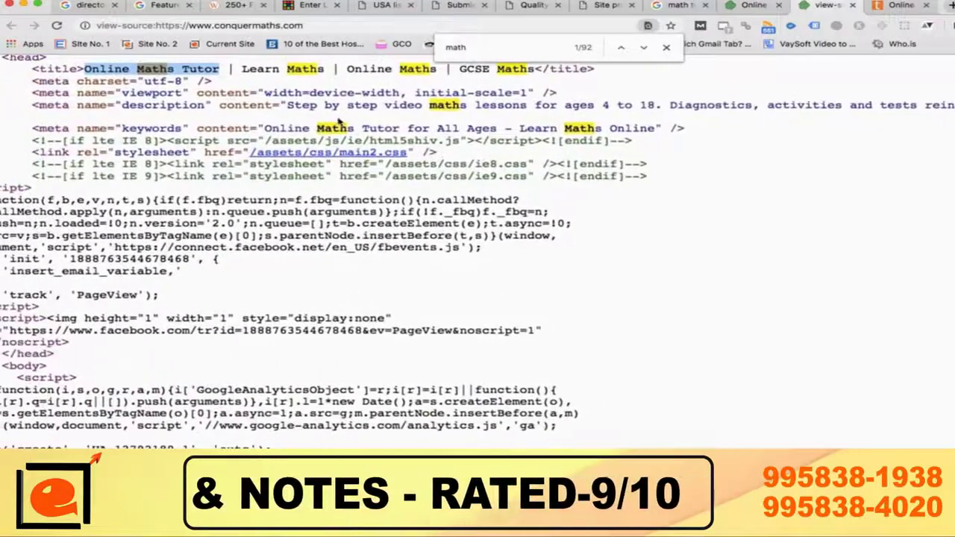
pyautogui.moveTo(288, 105); pyautogui.dragTo(954, 112)
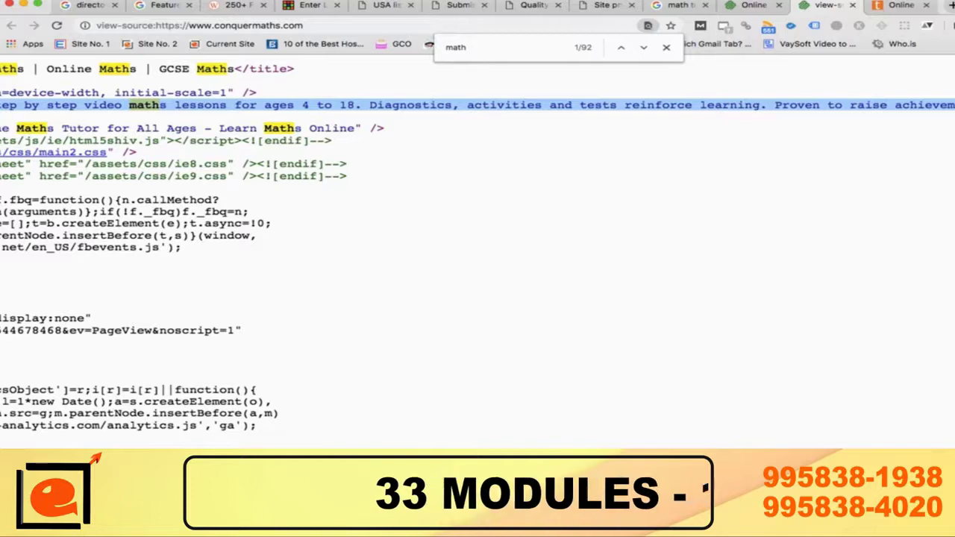
pyautogui.click(299, 9)
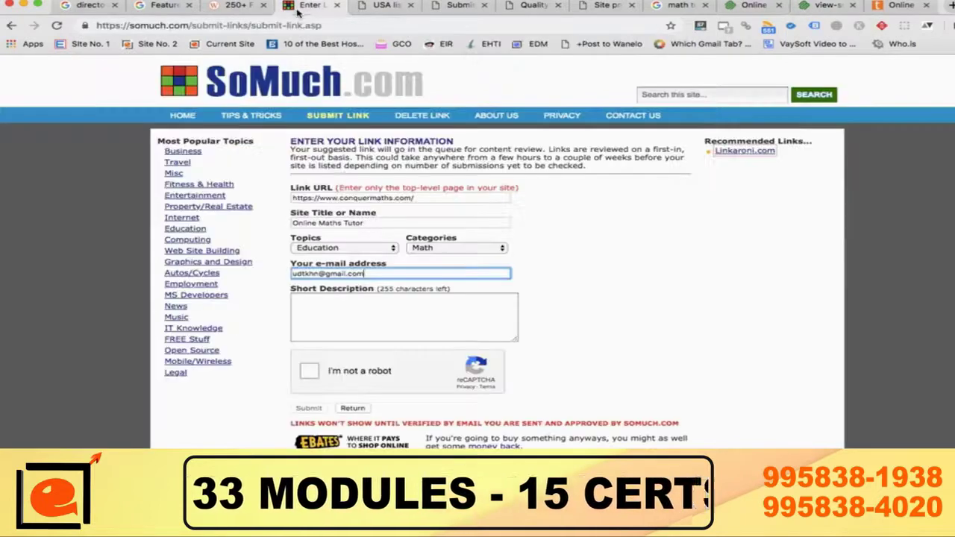
# Step: Paste the description into Short Description, pass the reCAPTCHA check, and submit the link
pyautogui.click(420, 321)
pyautogui.write('Step by step video maths lessons for ages 4 to 18. Diagnostics, activities and tests reinforce learning. Proven to raise achievement.')
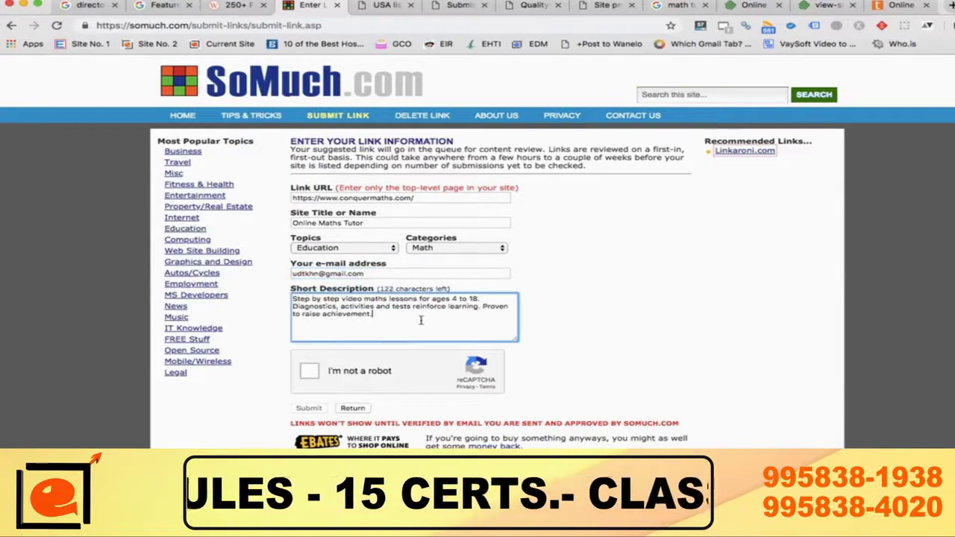
pyautogui.click(310, 375)
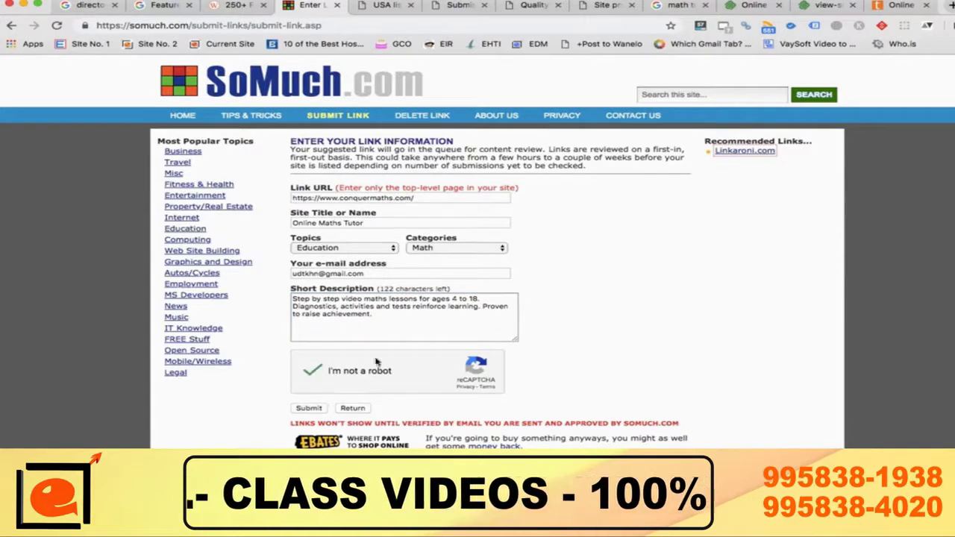
pyautogui.click(303, 409)
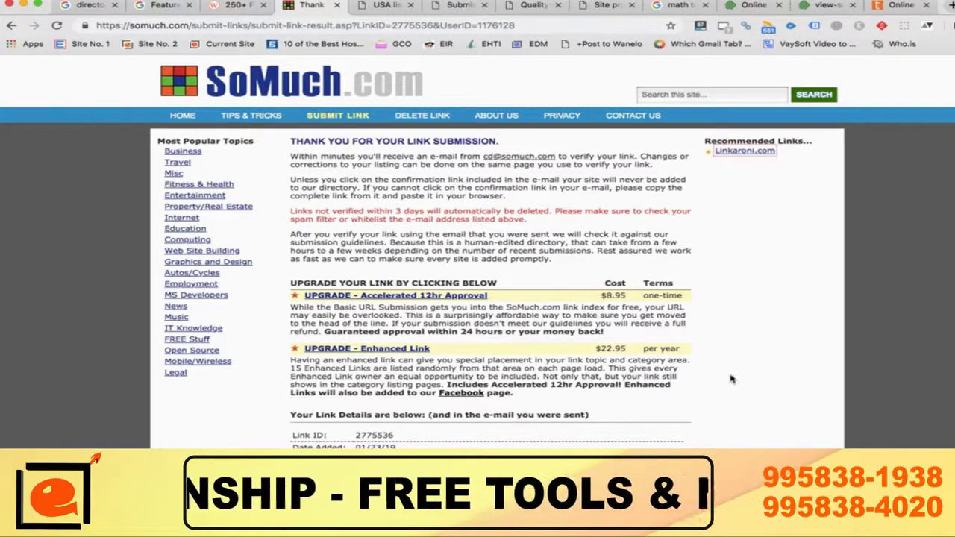
pyautogui.scroll(-3, 732, 379)
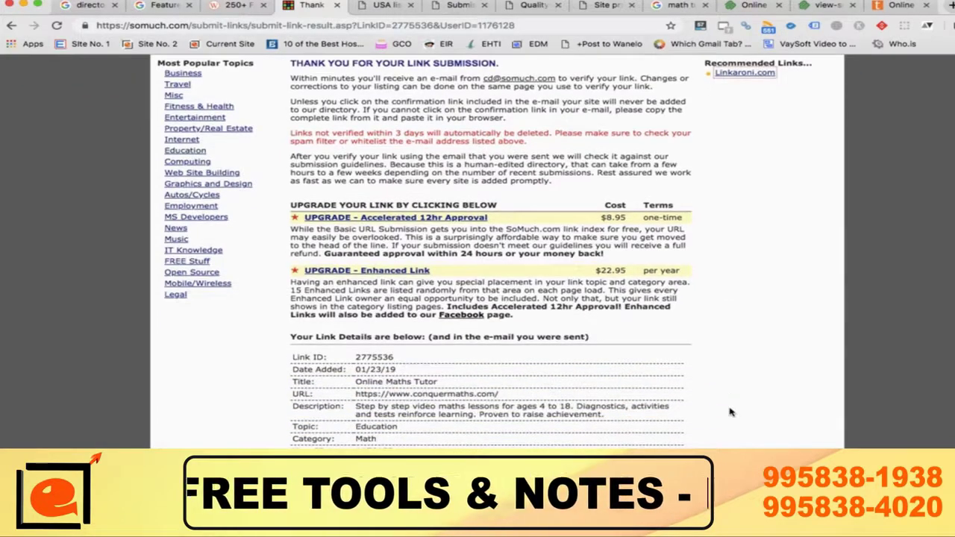
pyautogui.scroll(-6, 732, 412)
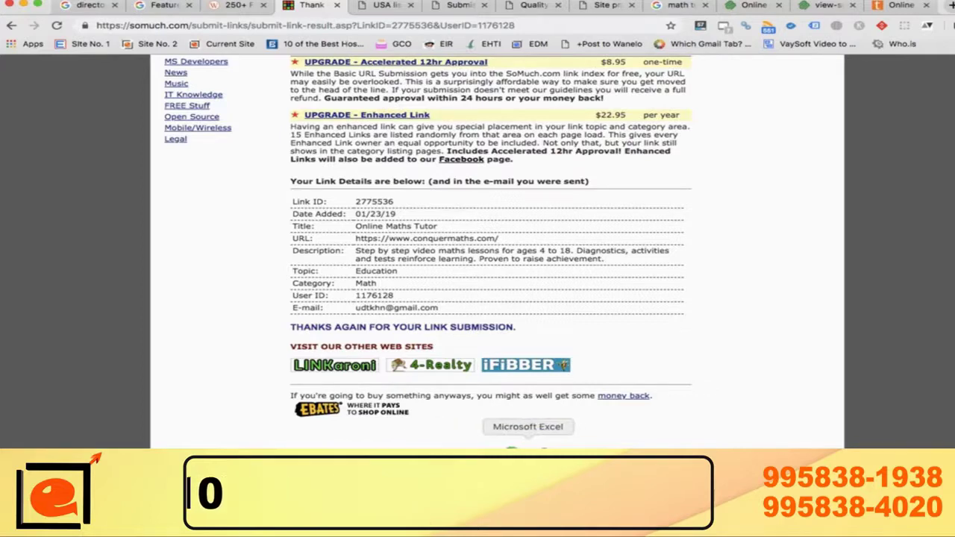
# Step: Start a new blank Excel workbook
pyautogui.rightClick(527, 448)
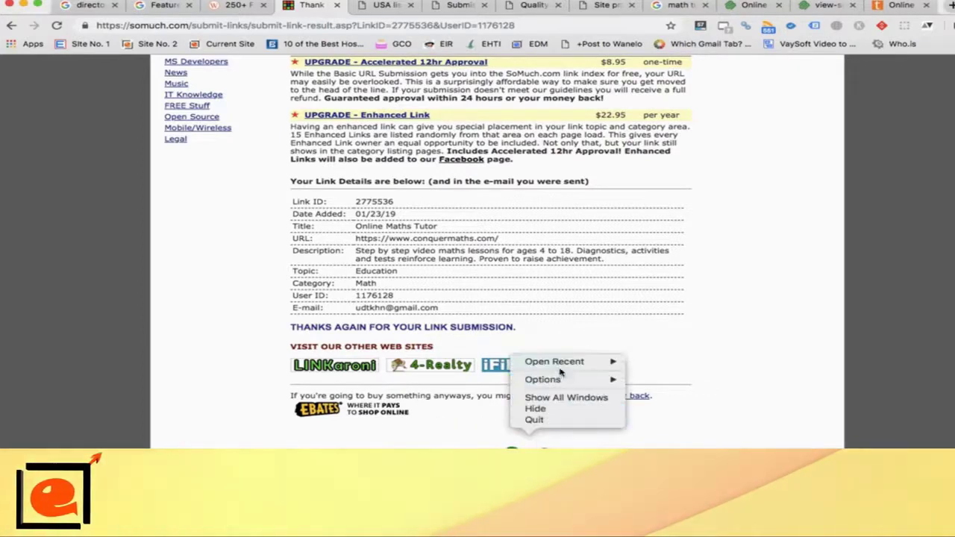
pyautogui.moveTo(572, 363)
pyautogui.click(552, 421)
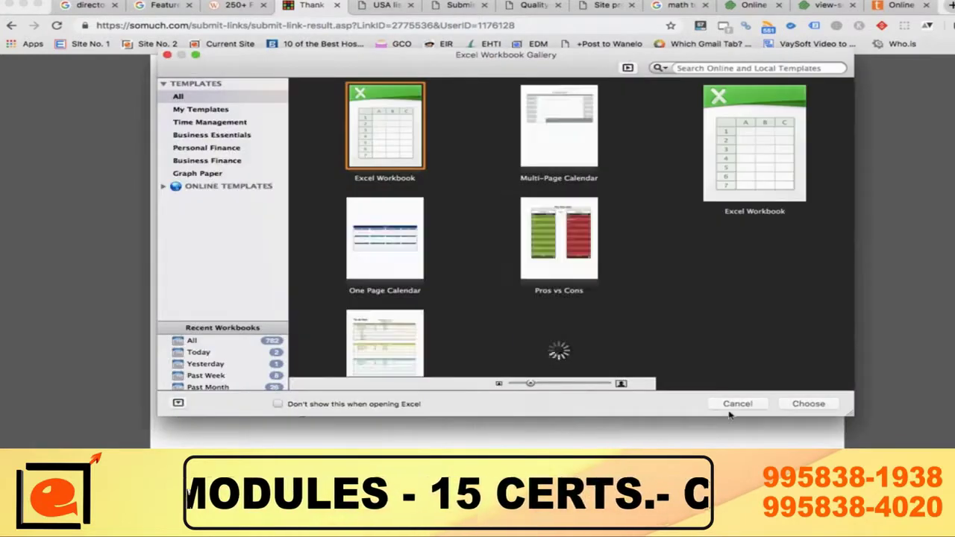
pyautogui.click(733, 403)
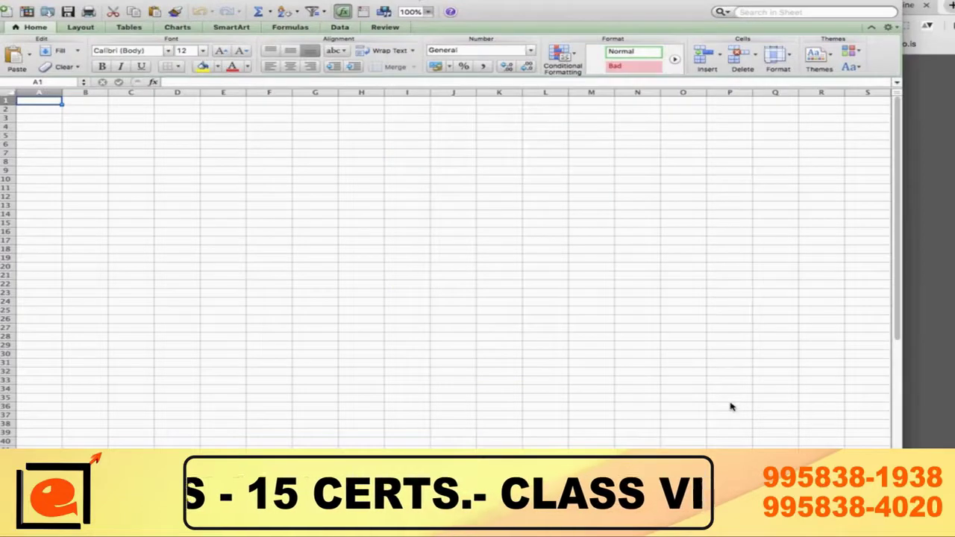
# Step: Enter headers S No., Websites and DA in A1–C1
pyautogui.write('S No.')
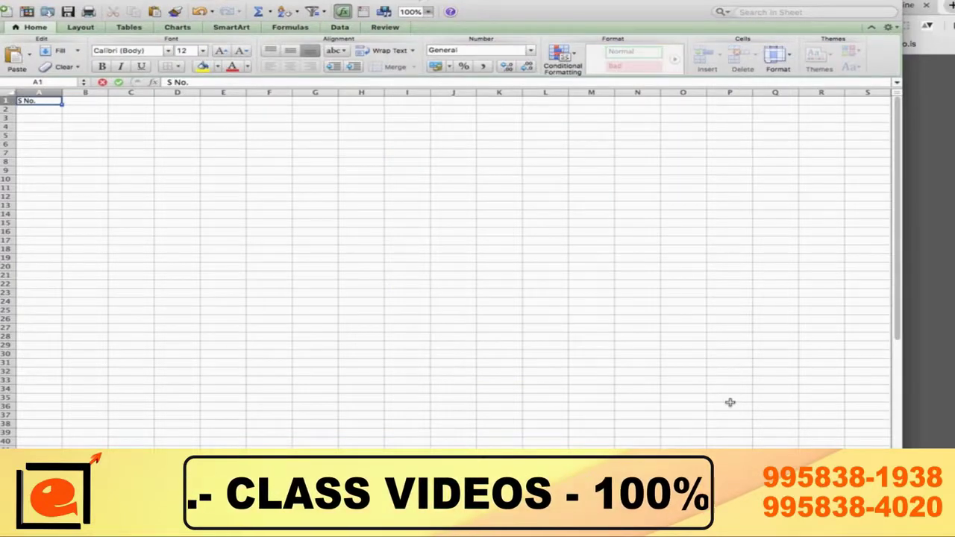
pyautogui.press('Tab')
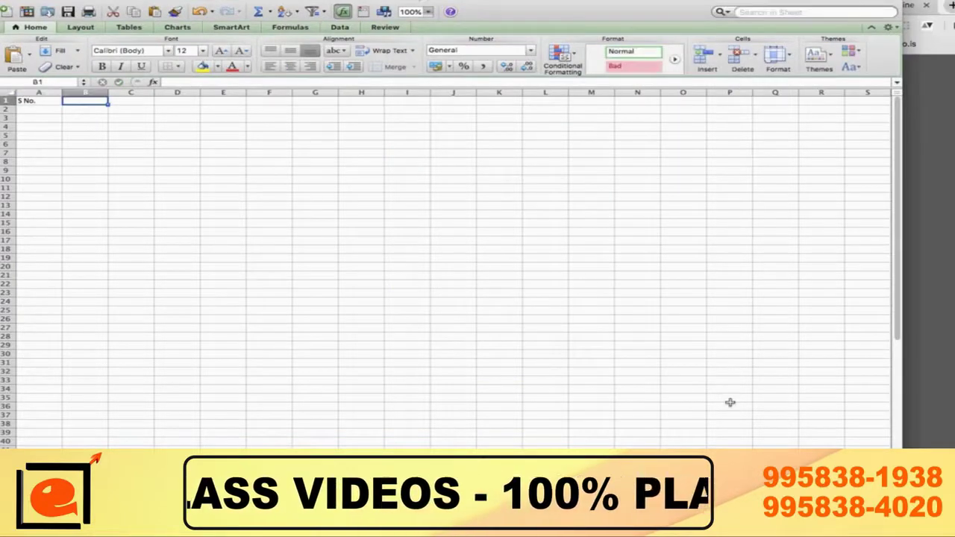
pyautogui.write('Websites')
pyautogui.press('Tab')
pyautogui.write('DA')
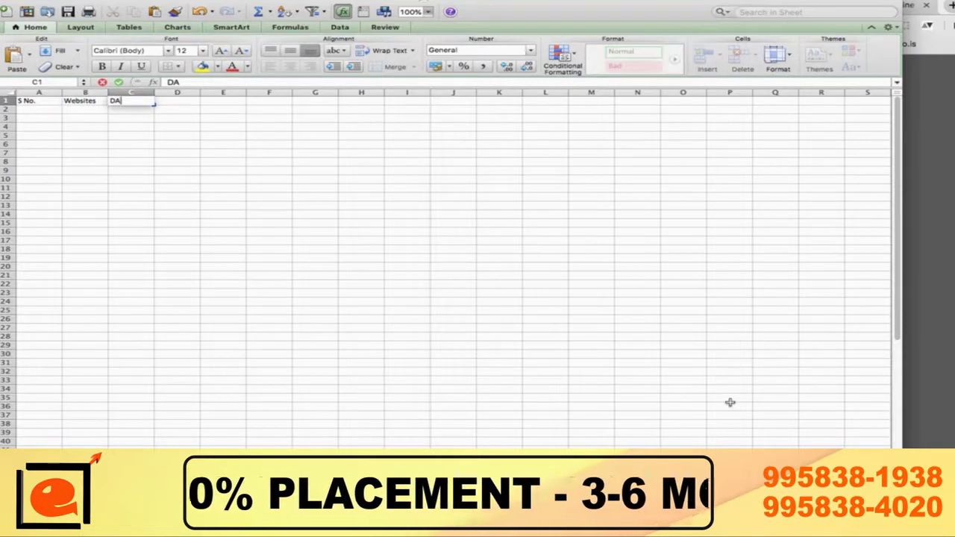
pyautogui.press('Tab')
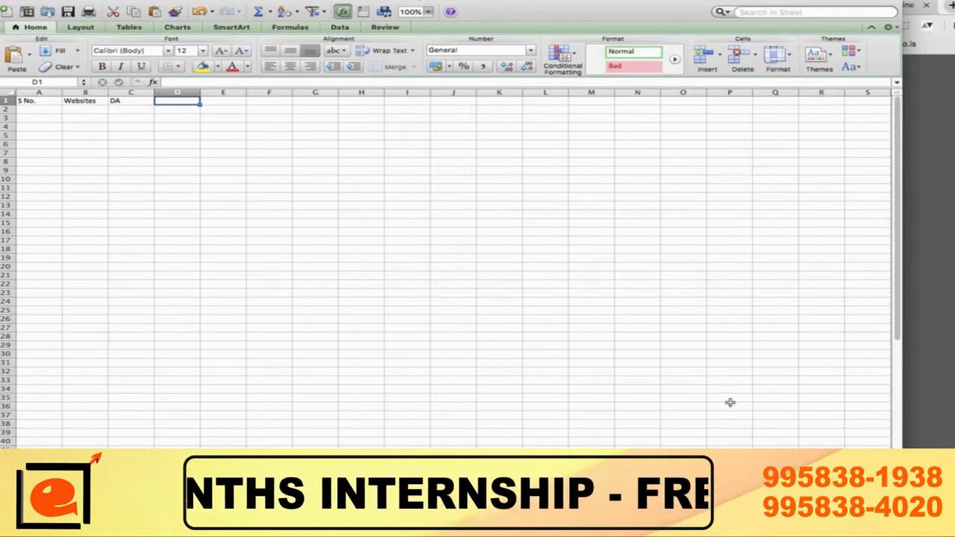
# Step: Add Category, IP, Title, Desc and Keywords headers in D1–H1
pyautogui.write('Category')
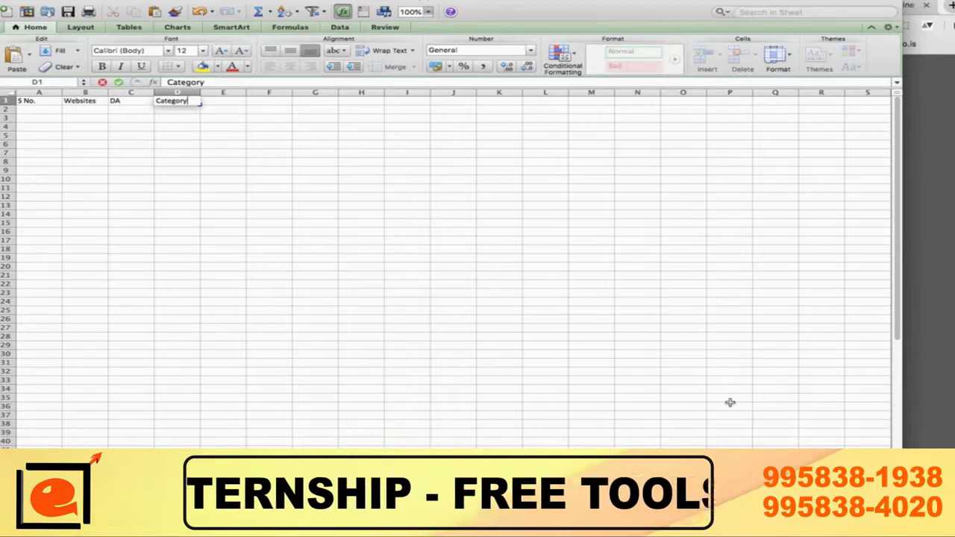
pyautogui.press('Tab')
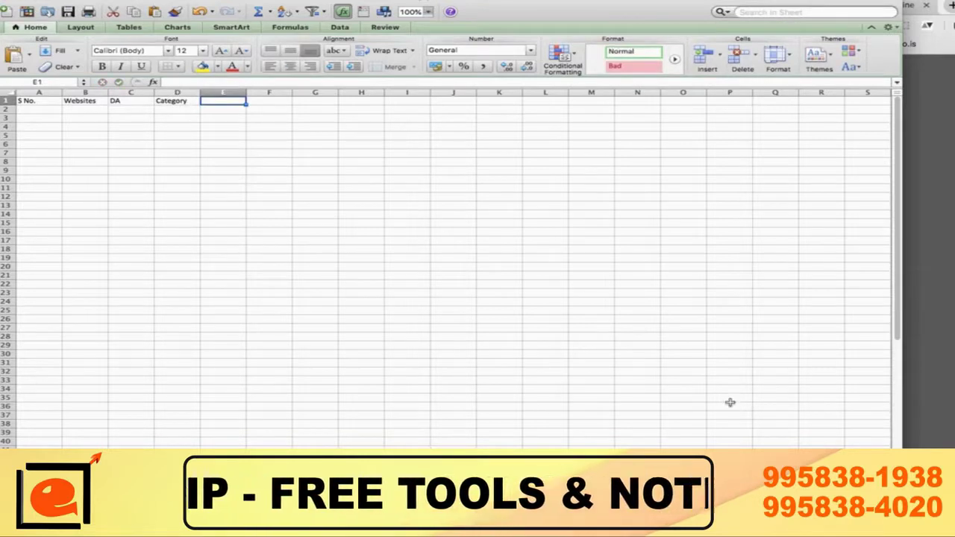
pyautogui.write('IP')
pyautogui.press('Tab')
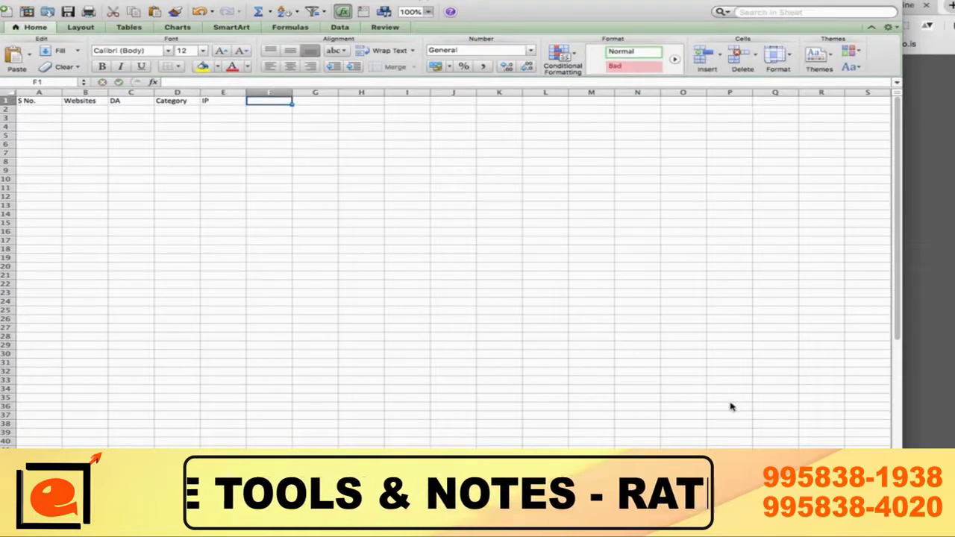
pyautogui.write('itle')
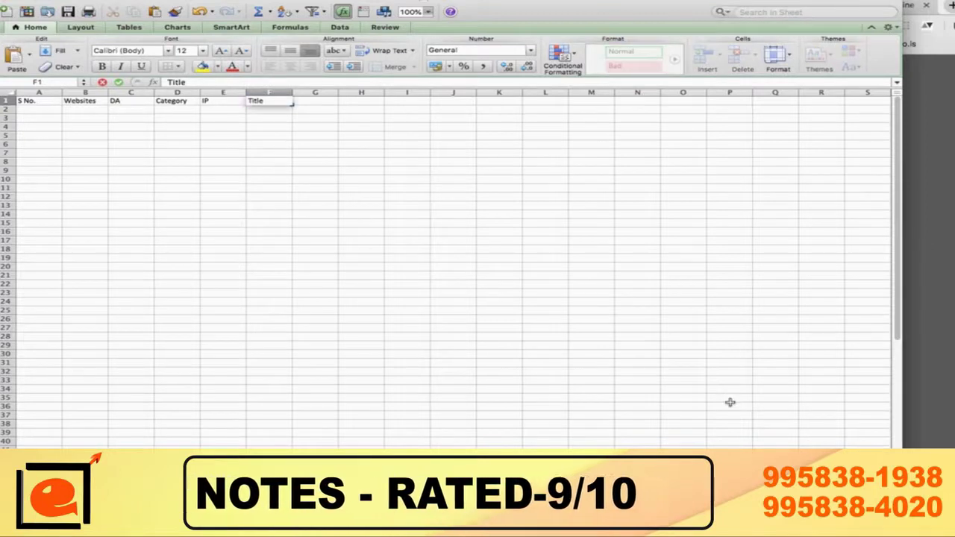
pyautogui.press('Tab')
pyautogui.write('Desc')
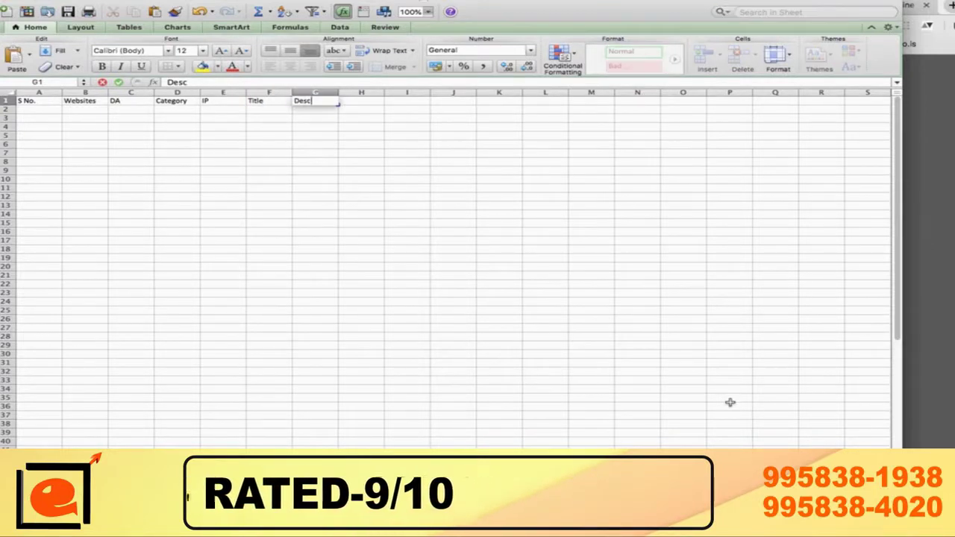
pyautogui.press('Tab')
pyautogui.write('Ke')
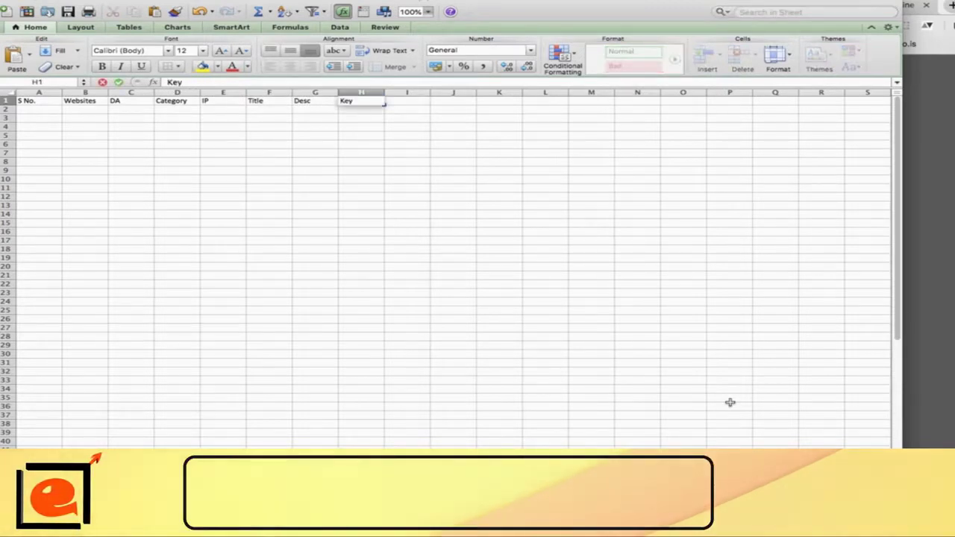
pyautogui.write('ywords')
pyautogui.press('Return')
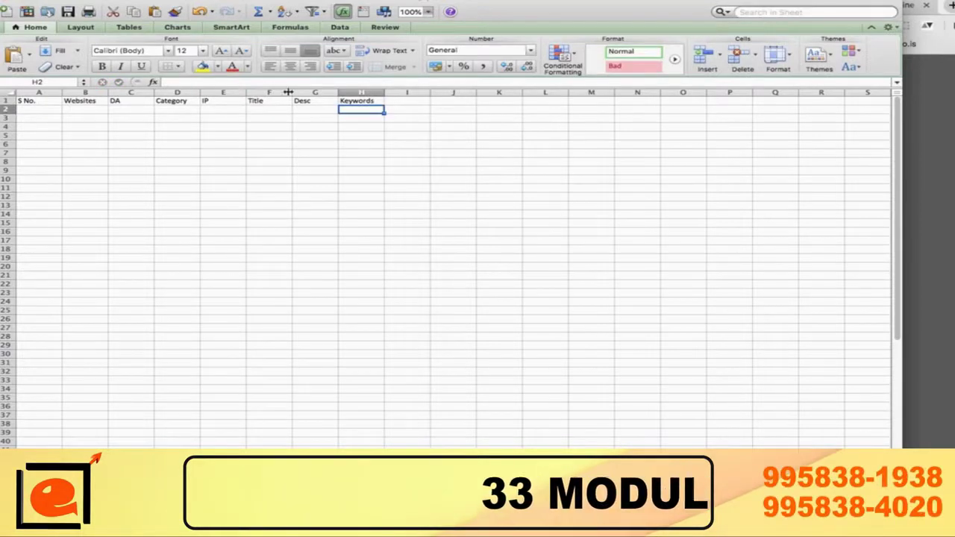
# Step: Insert a new column before Desc and head it URL
pyautogui.rightClick(317, 91)
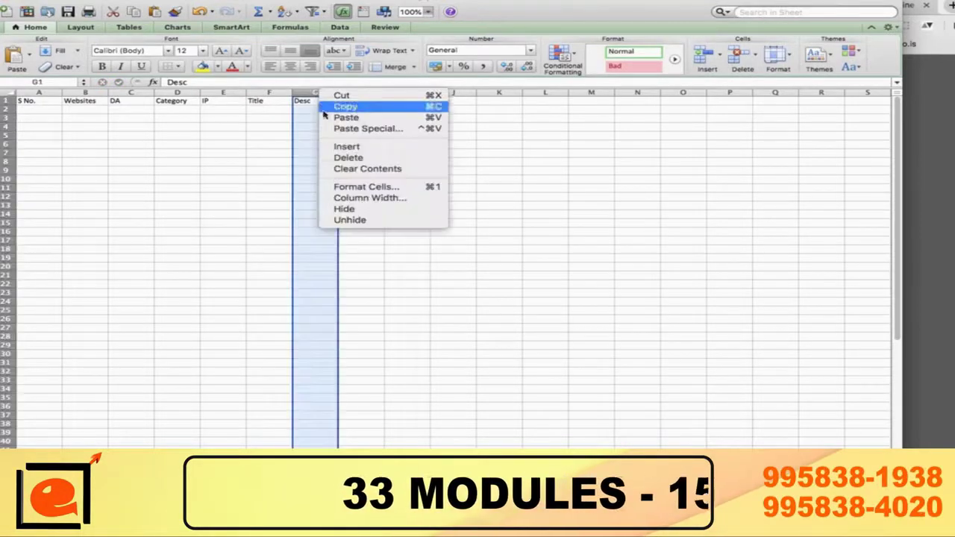
pyautogui.click(347, 147)
pyautogui.click(308, 102)
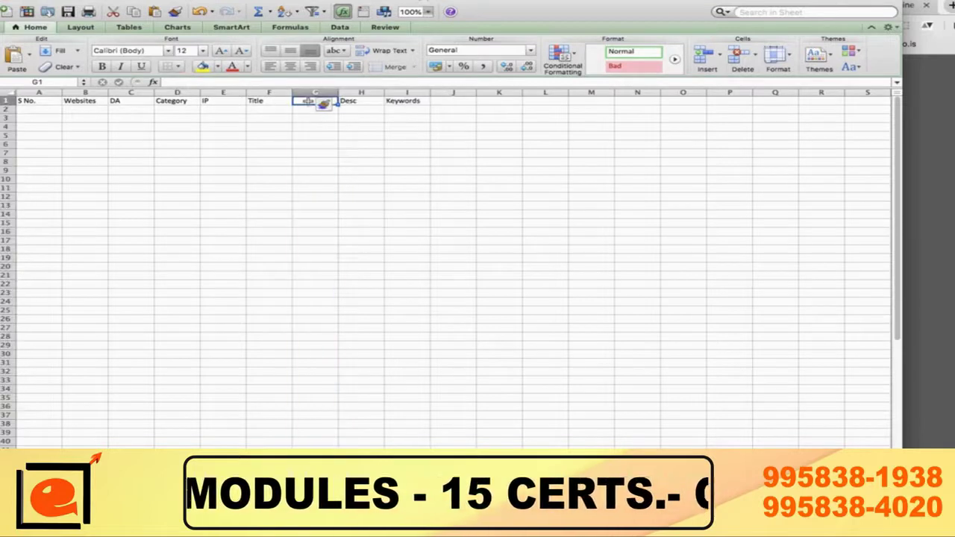
pyautogui.write('URL')
pyautogui.press('Tab')
pyautogui.press('Tab')
pyautogui.press('Tab')
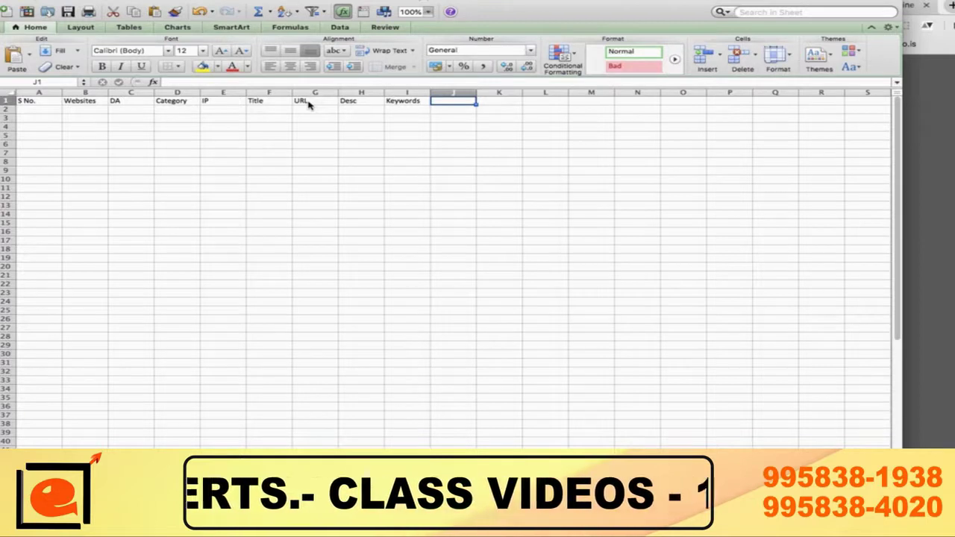
# Step: Add Username, Email, Remarks and Date headers after Keywords in J1–M1
pyautogui.write('Username')
pyautogui.press('Tab')
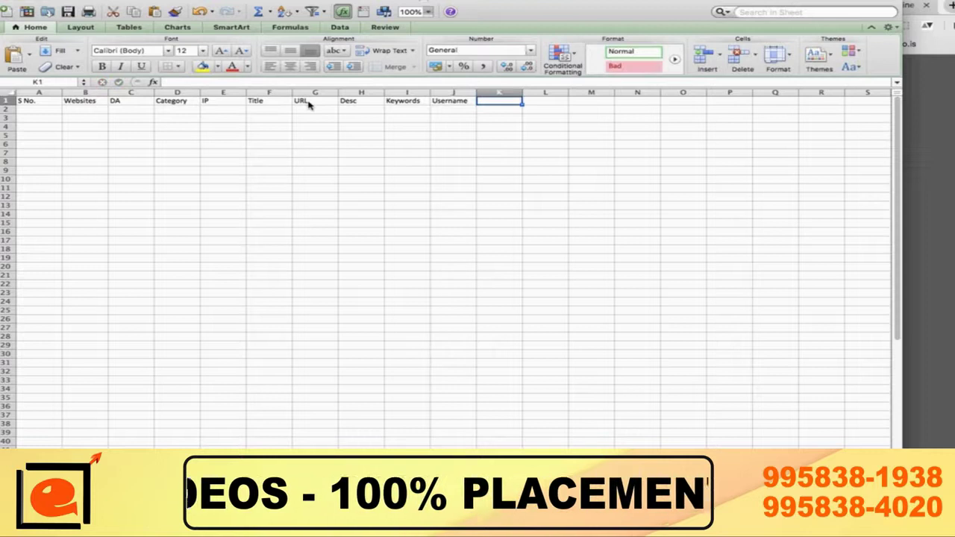
pyautogui.write('Email')
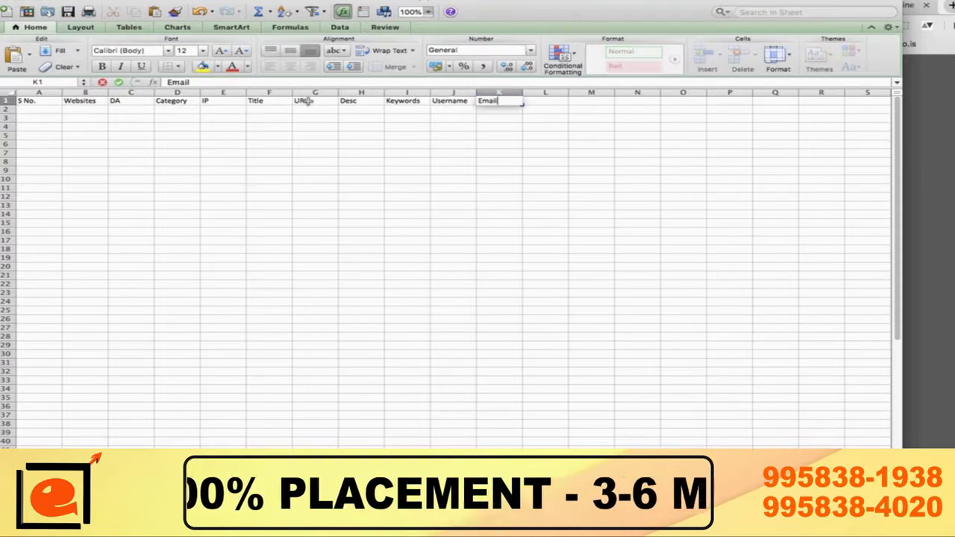
pyautogui.press('Tab')
pyautogui.write('Rem')
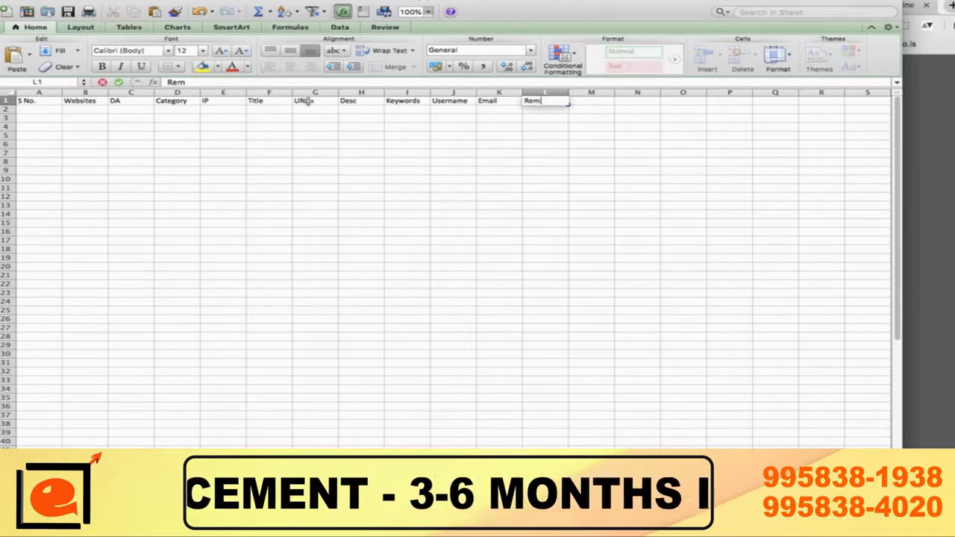
pyautogui.press('Tab')
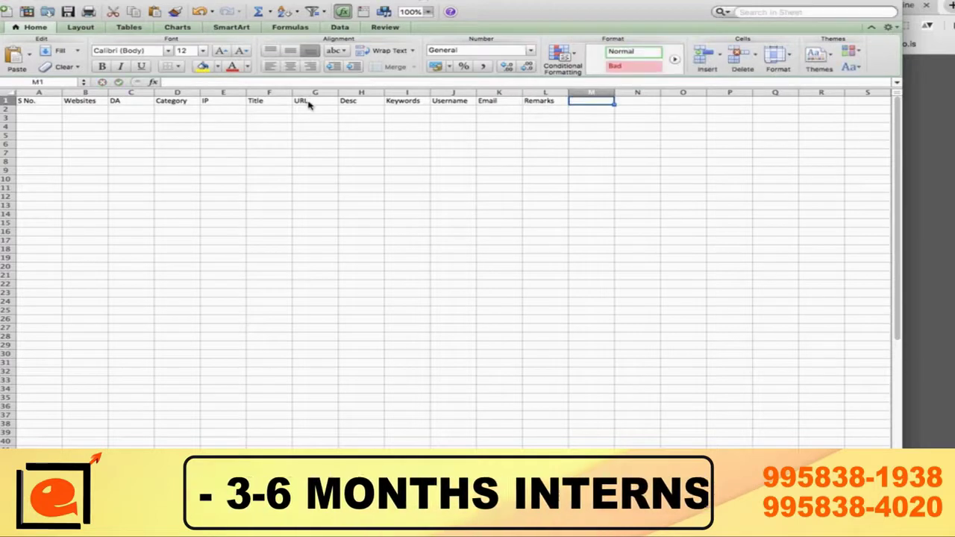
pyautogui.write('Date')
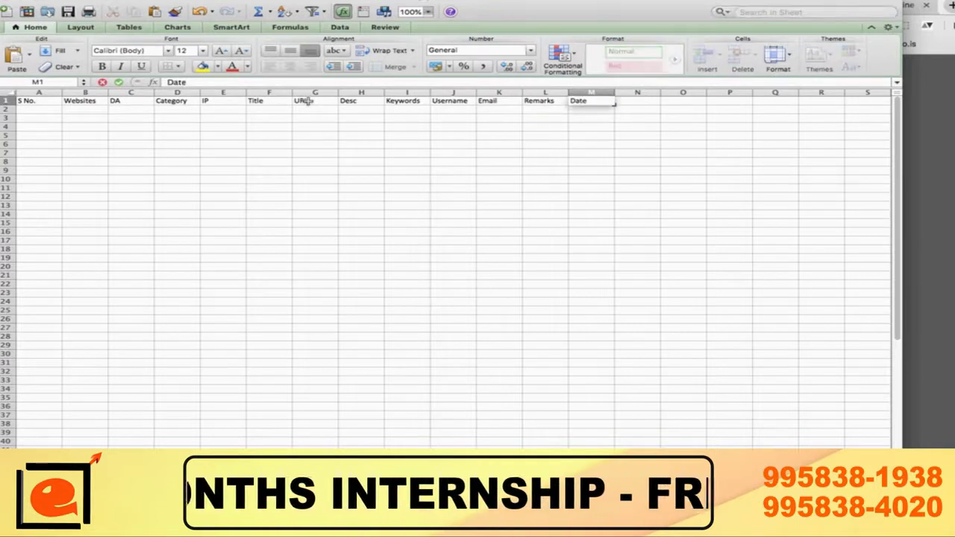
pyautogui.press('Tab')
pyautogui.press('Left')
pyautogui.press('Left')
pyautogui.press('Left')
pyautogui.press('Left')
pyautogui.press('Left')
pyautogui.press('Left')
pyautogui.press('Left')
pyautogui.press('Left')
pyautogui.press('Left')
pyautogui.press('Left')
pyautogui.press('Left')
pyautogui.press('Left')
pyautogui.press('Left')
pyautogui.press('Down')
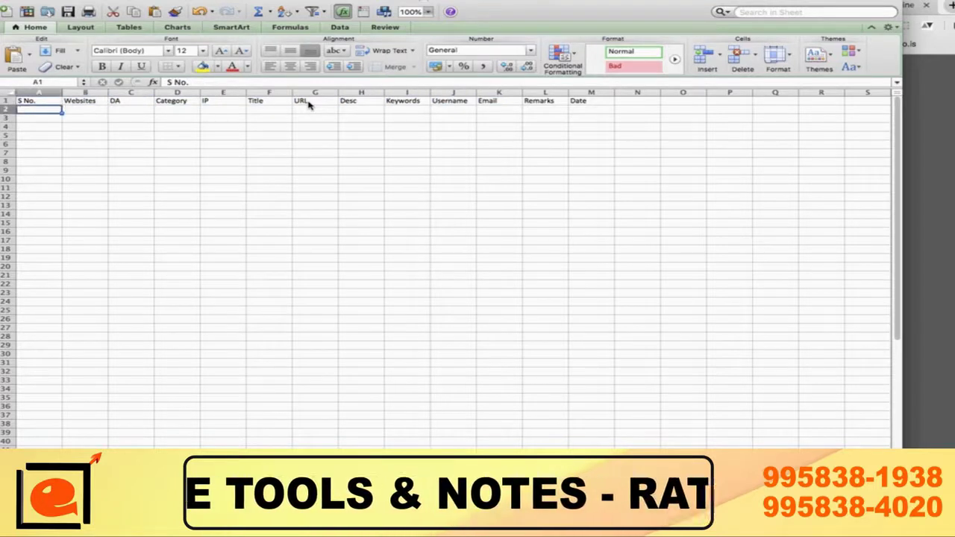
# Step: Number the S No. cells A2:A10 from 1 to 9
pyautogui.write('1')
pyautogui.press('Return')
pyautogui.write('2')
pyautogui.press('Return')
pyautogui.write('3')
pyautogui.press('Return')
pyautogui.write('4 5 6 7 8 9')
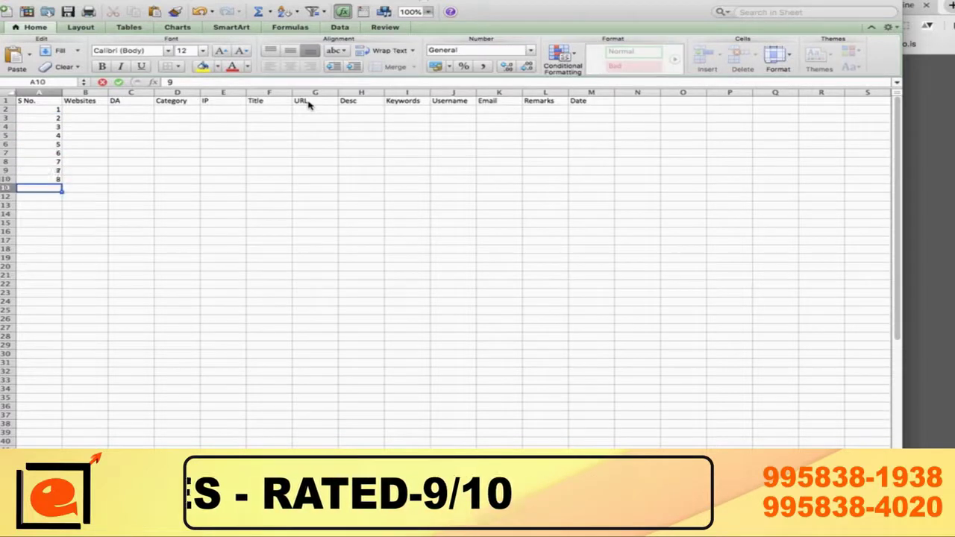
pyautogui.press('Up')
pyautogui.press('Up')
pyautogui.press('Up')
pyautogui.press('Up')
pyautogui.press('Up')
pyautogui.press('Up')
pyautogui.press('Up')
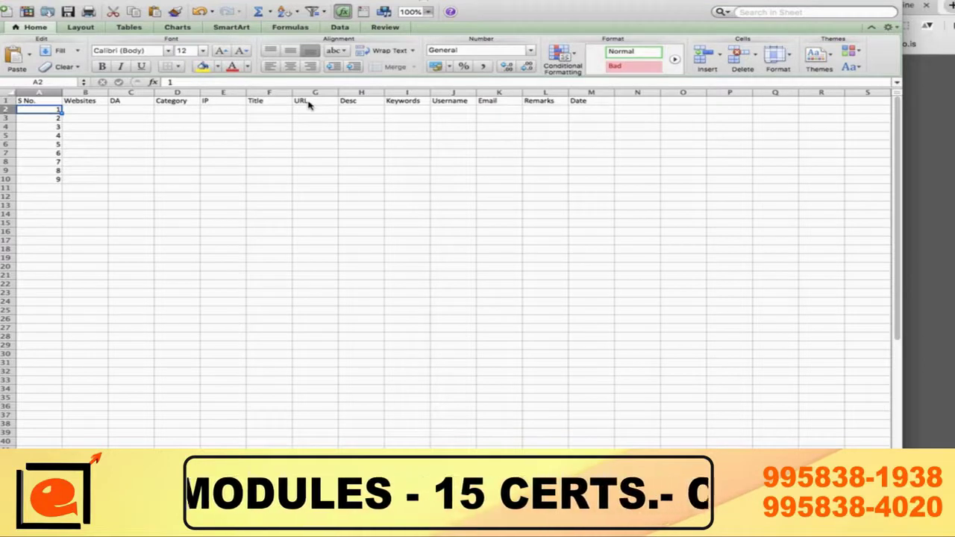
pyautogui.press('Tab')
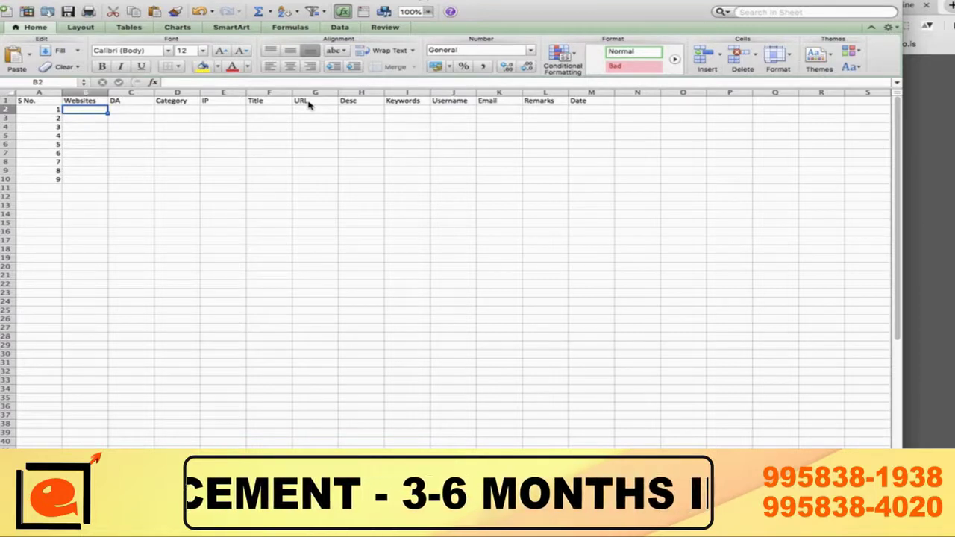
pyautogui.press('Down')
pyautogui.press('Down')
pyautogui.press('Down')
pyautogui.press('Up')
pyautogui.press('Up')
pyautogui.press('Up')
pyautogui.press('Up')
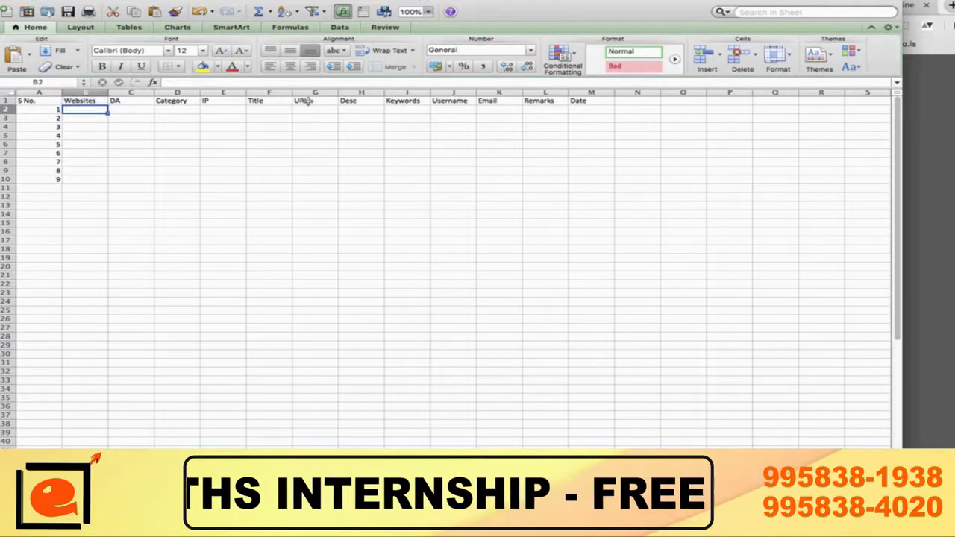
pyautogui.press('super+Tab')
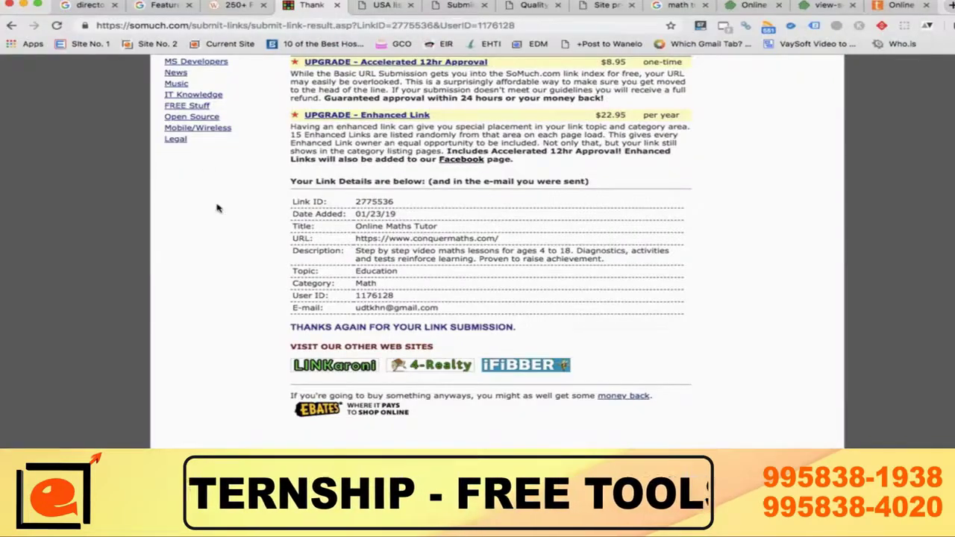
pyautogui.scroll(5, 218, 208)
pyautogui.click(232, 80)
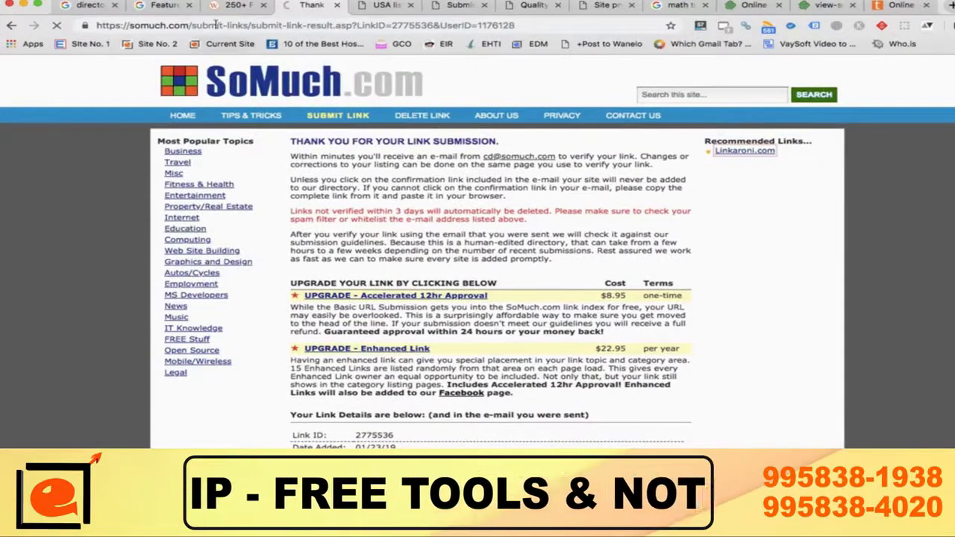
pyautogui.click(215, 24)
pyautogui.press('super+c')
pyautogui.press('super+Tab')
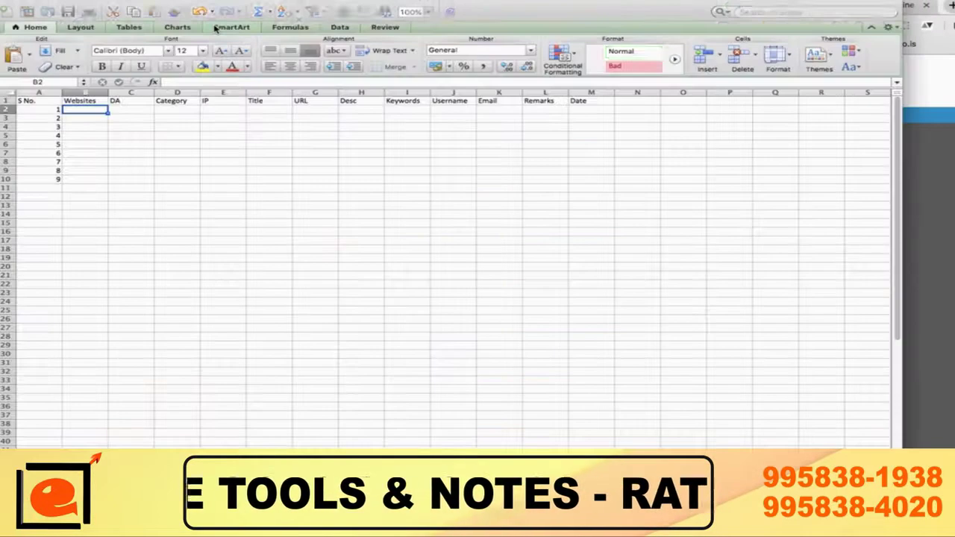
pyautogui.press('super+v')
# Step: Back in Chrome, open the Extensions page from the More Tools menu
pyautogui.press('Tab')
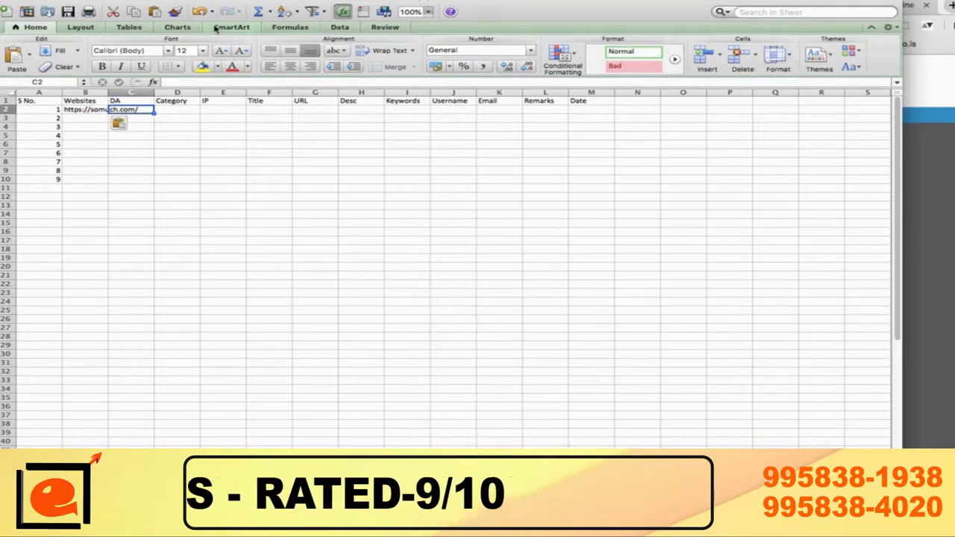
pyautogui.press('super+Tab')
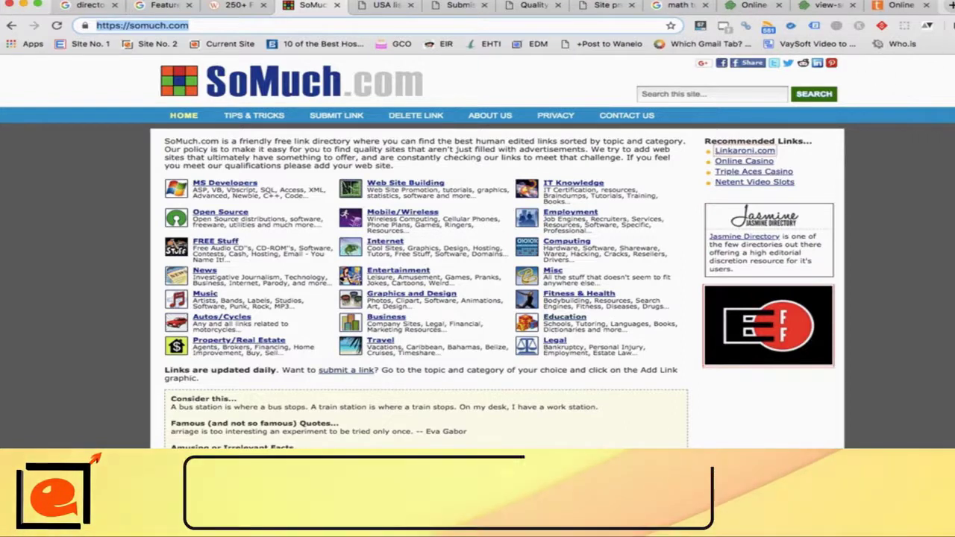
pyautogui.click(954, 26)
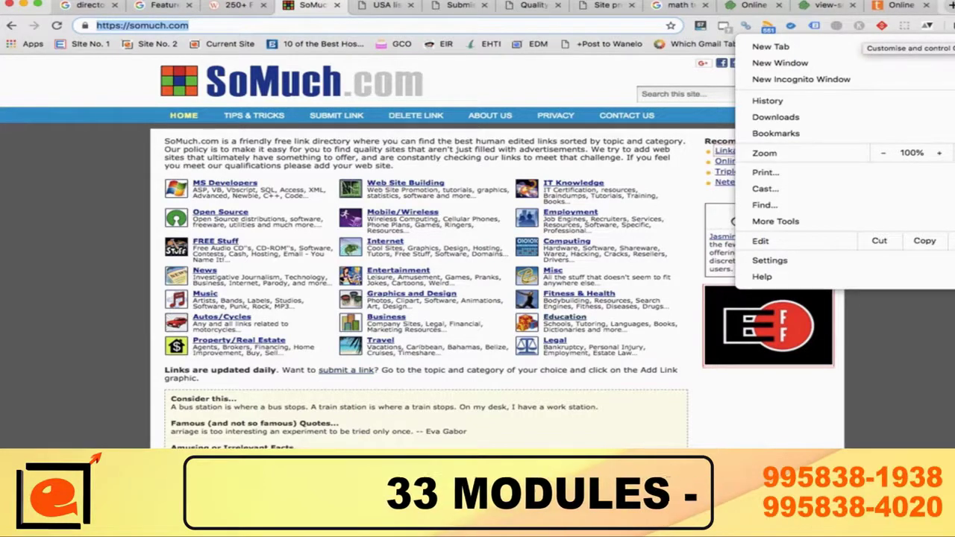
pyautogui.click(954, 26)
pyautogui.click(954, 25)
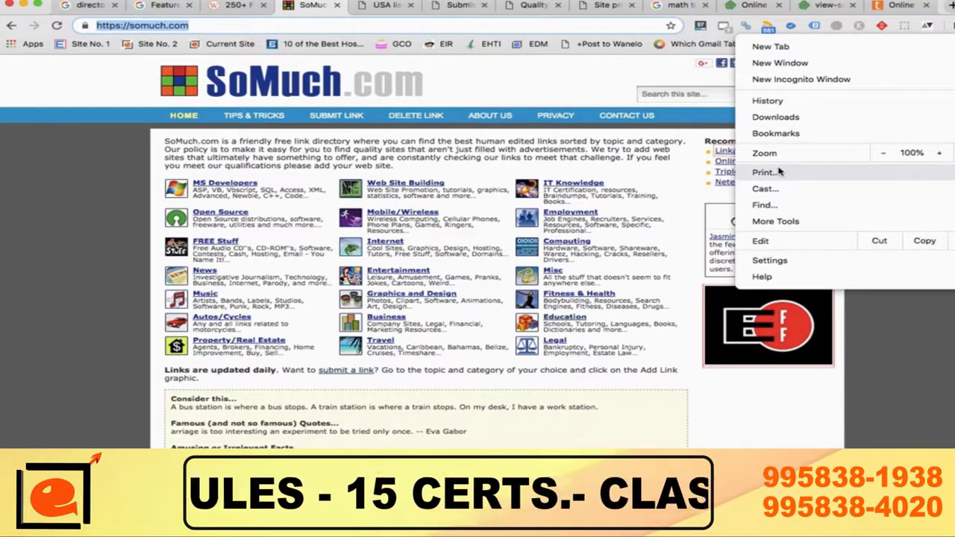
pyautogui.moveTo(760, 225)
pyautogui.click(574, 259)
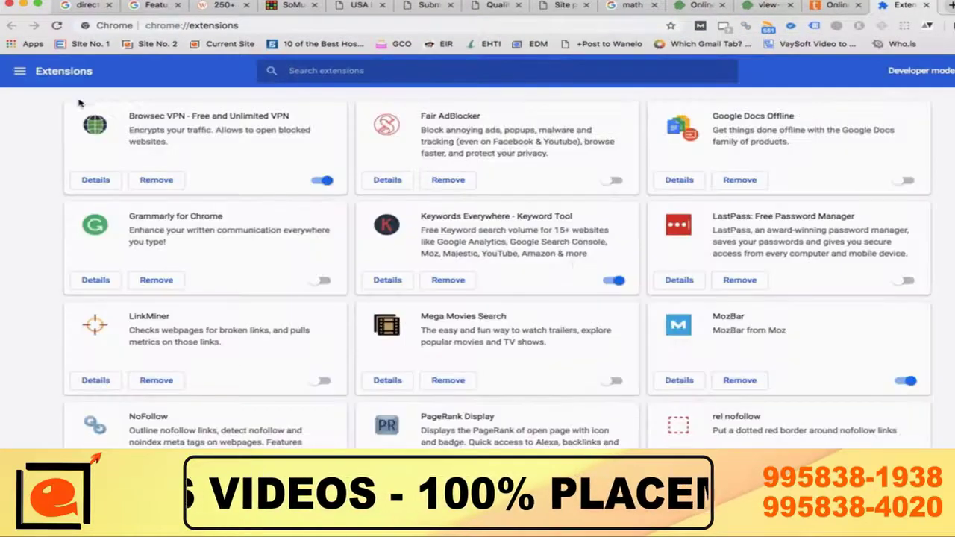
# Step: Open the Chrome Web Store and search it for 'mozbar', then 'moz'
pyautogui.click(20, 73)
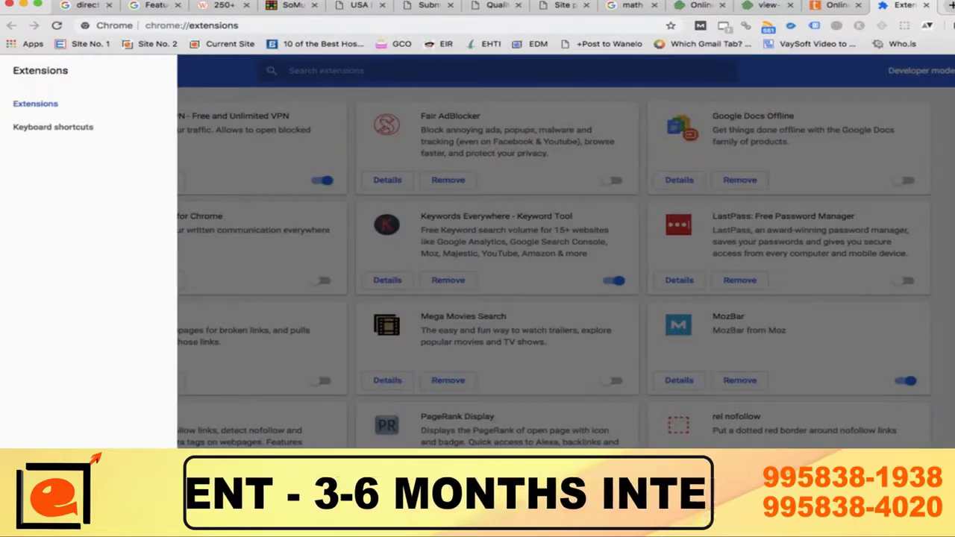
pyautogui.click(64, 515)
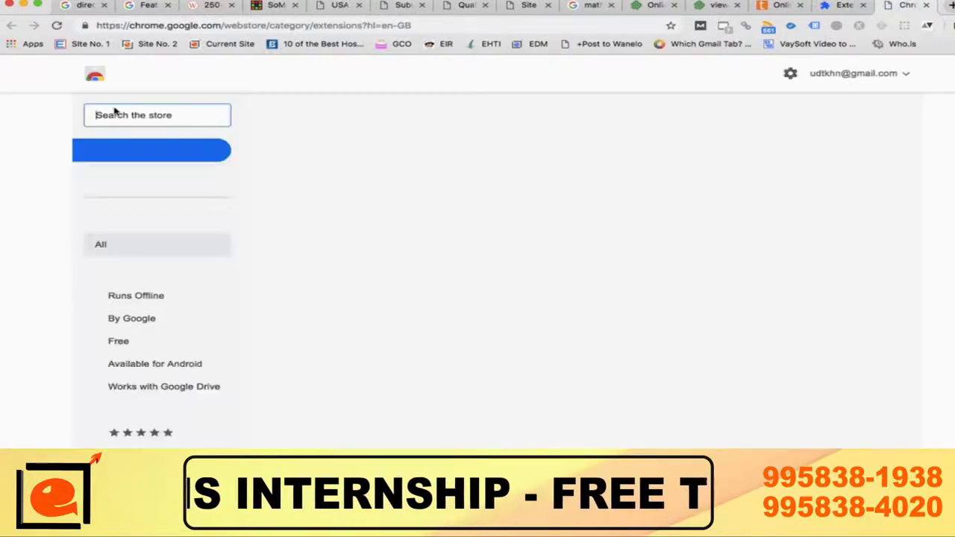
pyautogui.click(132, 115)
pyautogui.write('m')
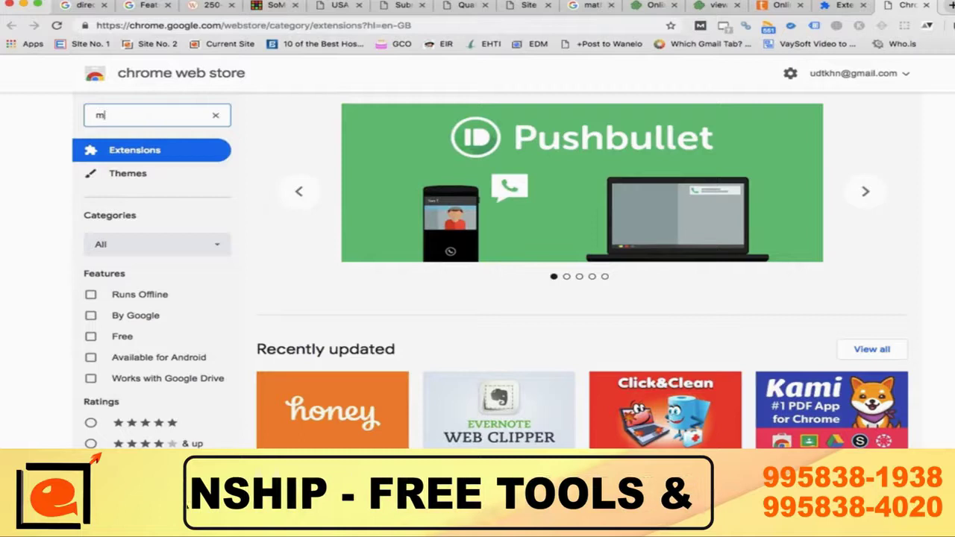
pyautogui.write('ozbar')
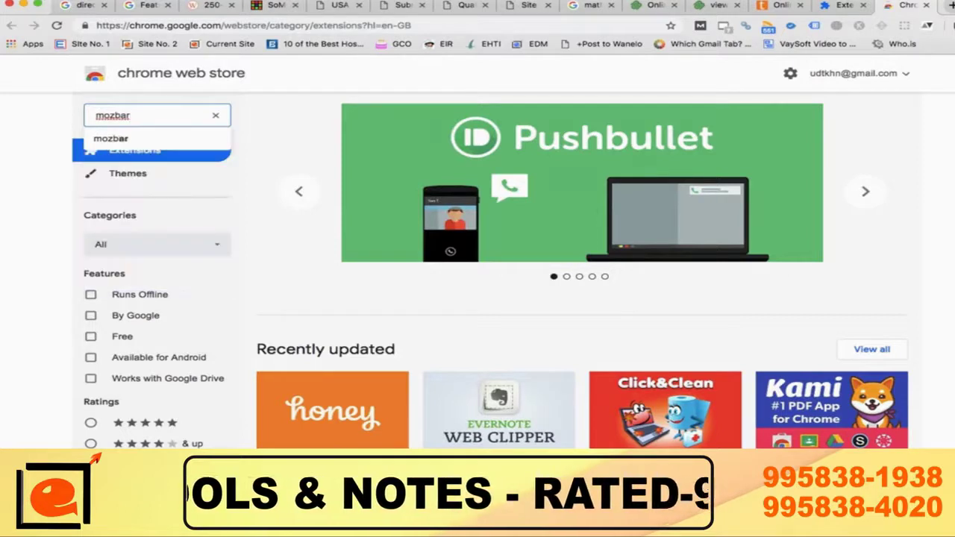
pyautogui.press('Return')
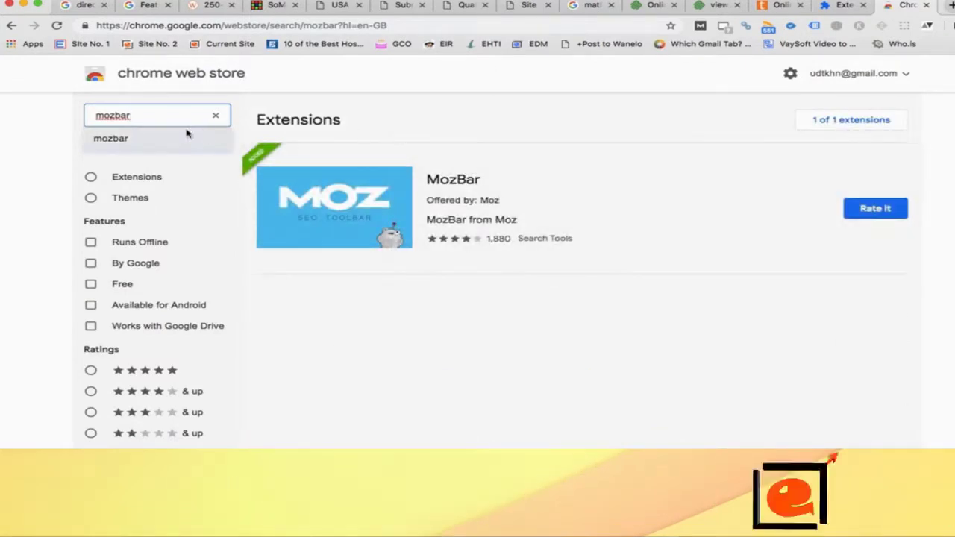
pyautogui.press('BackSpace')
pyautogui.press('BackSpace')
pyautogui.press('BackSpace')
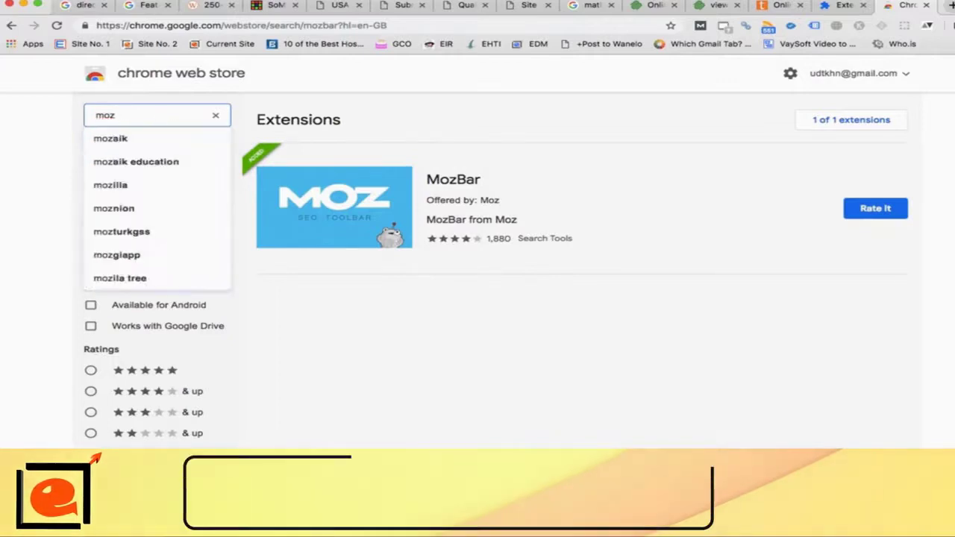
pyautogui.press('Return')
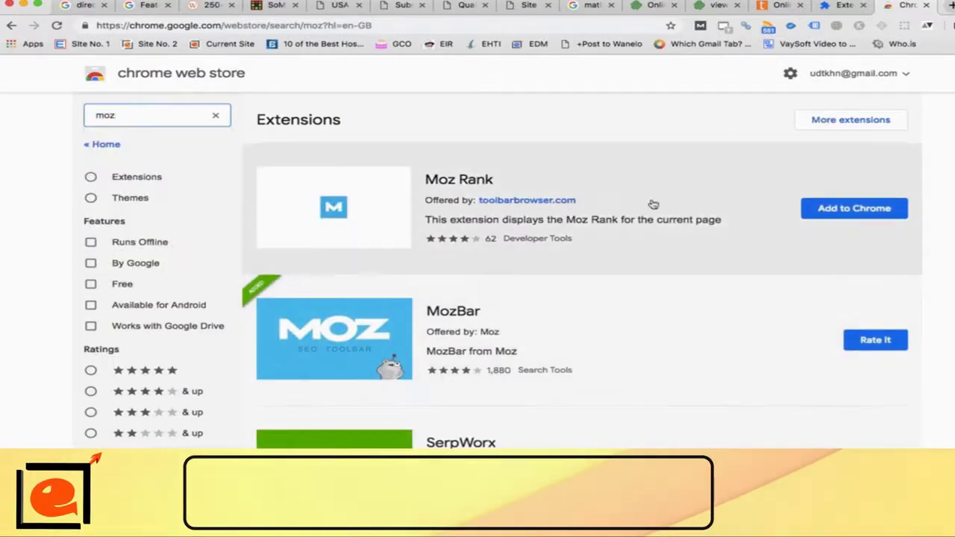
pyautogui.scroll(-1, 836, 273)
pyautogui.scroll(-3, 836, 273)
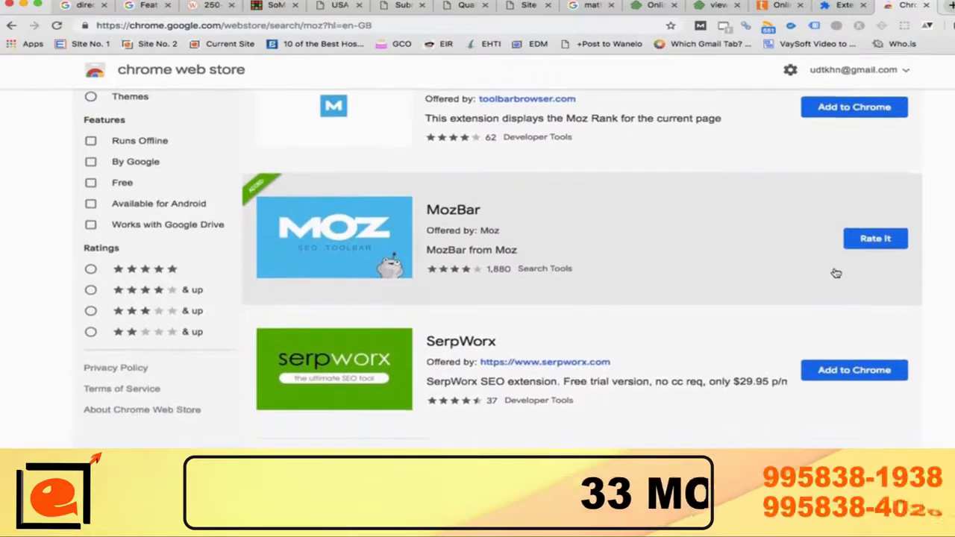
pyautogui.scroll(4, 836, 273)
# Step: Start adding the Moz Rank extension, cancel the install, and return to the SoMuch.com tab
pyautogui.click(849, 209)
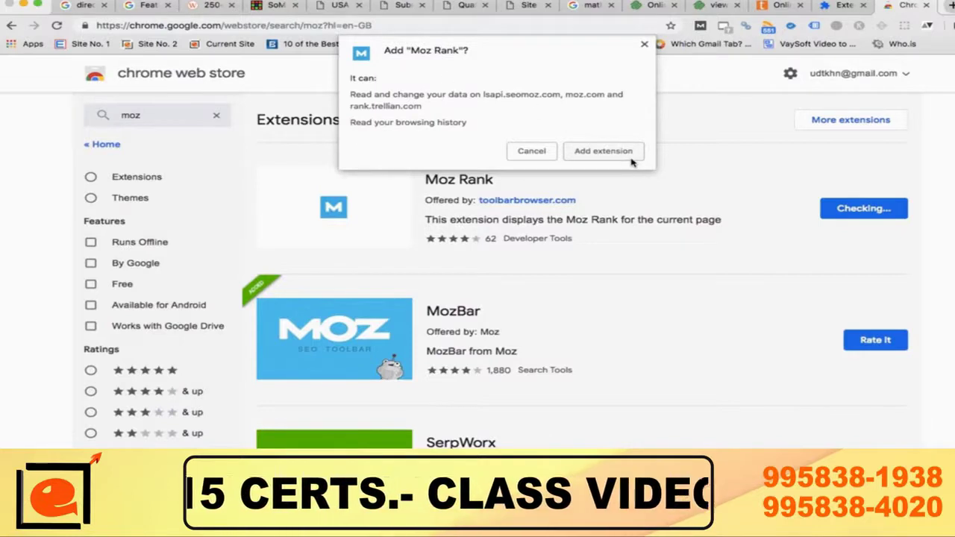
pyautogui.click(523, 151)
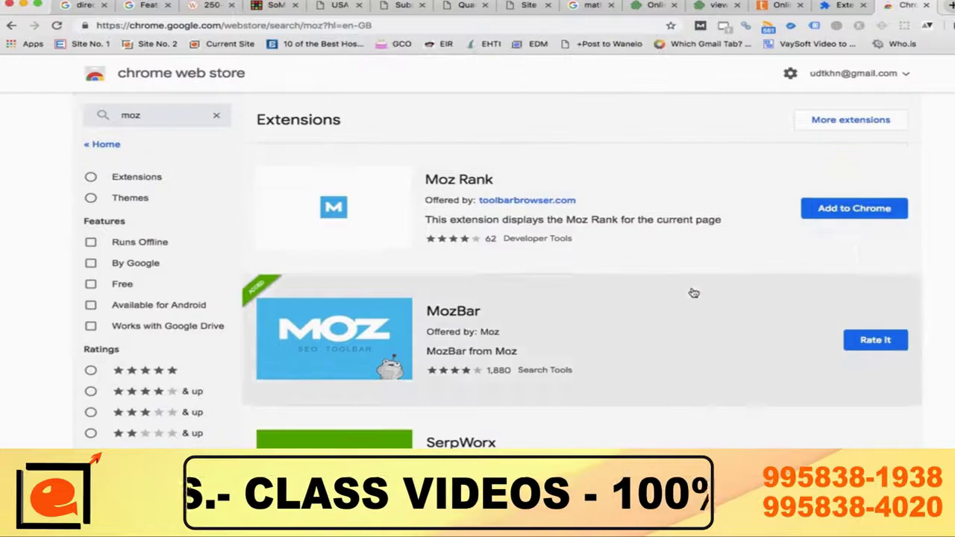
pyautogui.scroll(-2, 709, 288)
pyautogui.scroll(2, 762, 286)
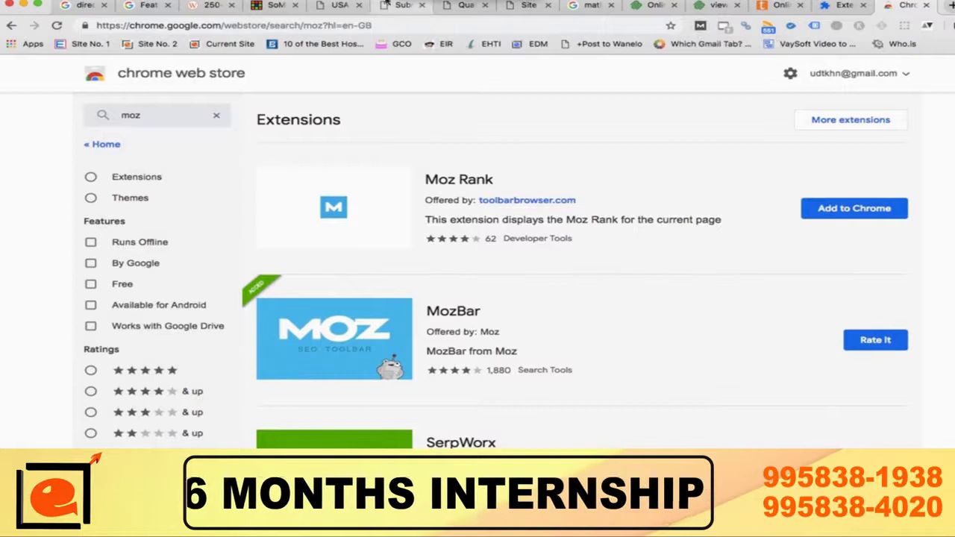
pyautogui.click(271, 7)
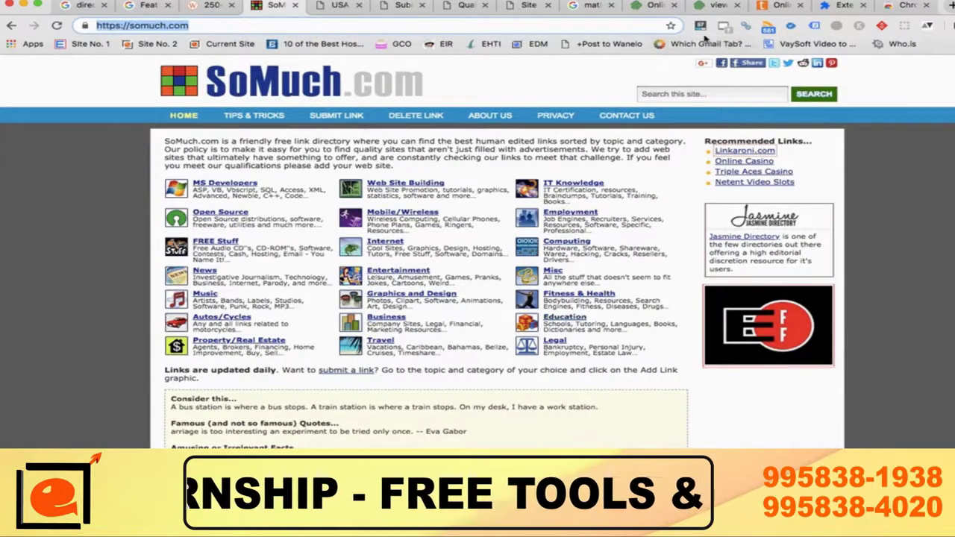
# Step: Reload SoMuch.com twice until MozBar shows DA 57, PA 51 and 68,252 links
pyautogui.scroll(5, 694, 62)
pyautogui.scroll(-5, 695, 62)
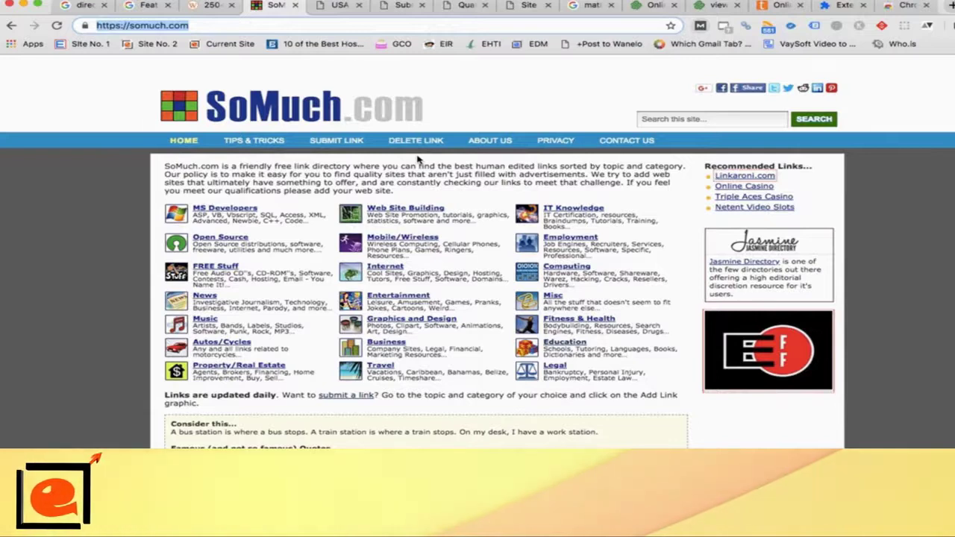
pyautogui.click(57, 25)
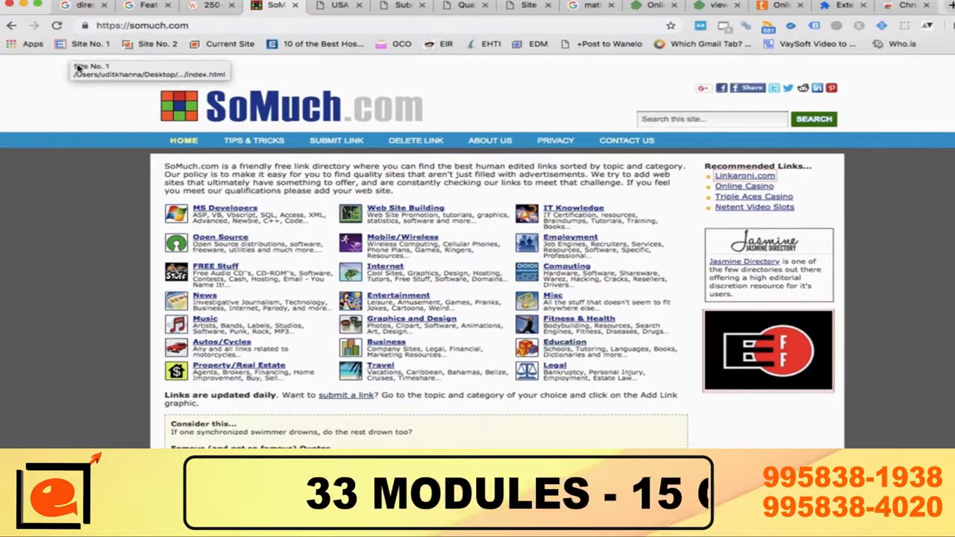
pyautogui.click(58, 28)
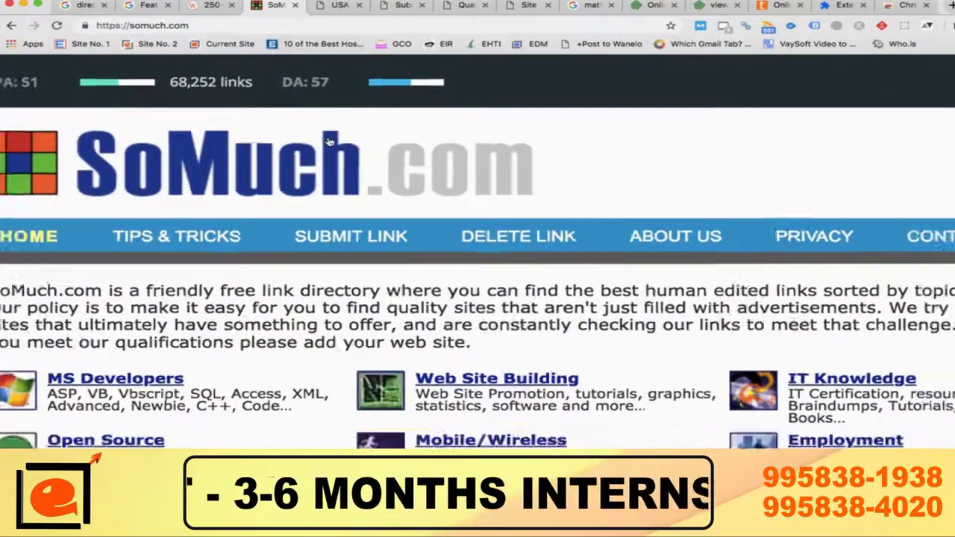
pyautogui.scroll(-2, 328, 140)
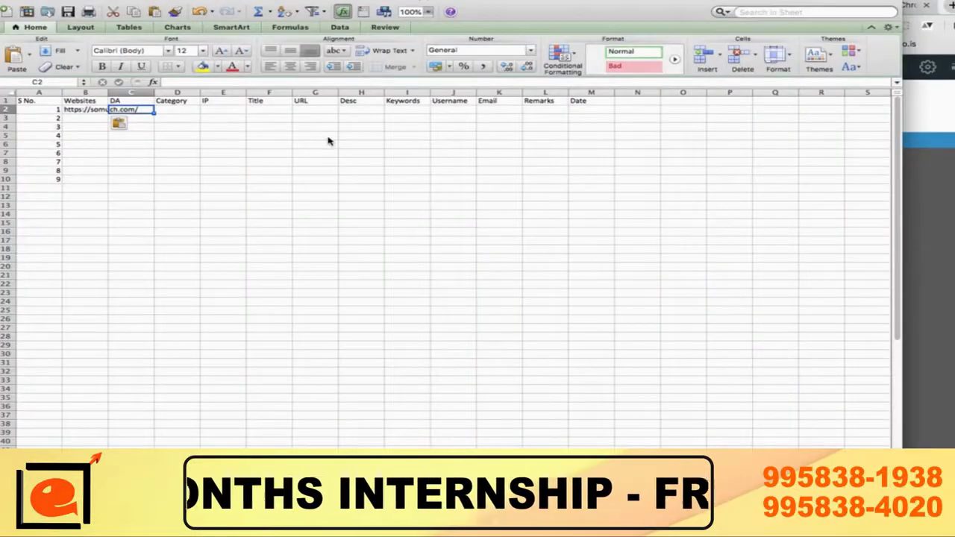
# Step: Enter DA 57 in C2, move on to the IP cell, and return to Chrome
pyautogui.write('57')
pyautogui.press('Tab')
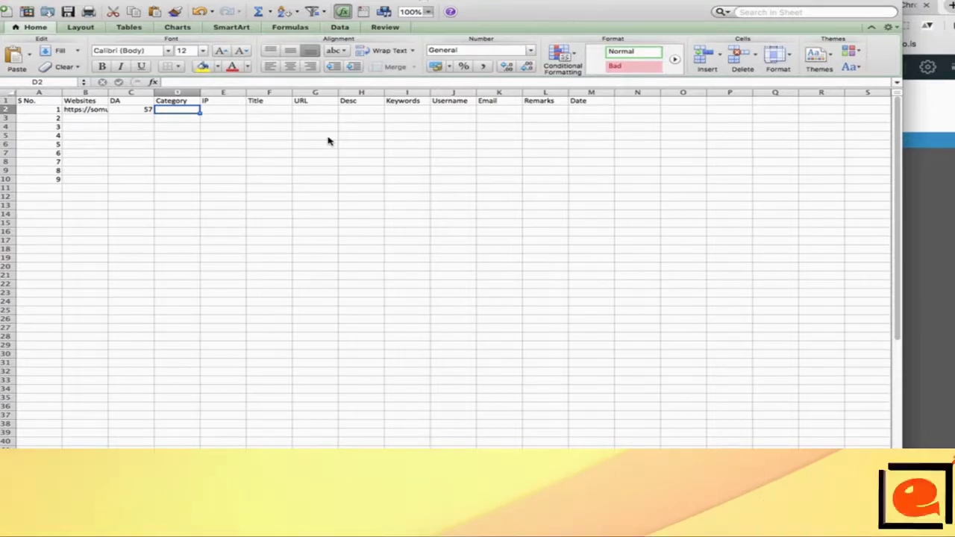
pyautogui.press('Tab')
pyautogui.press('super+Tab')
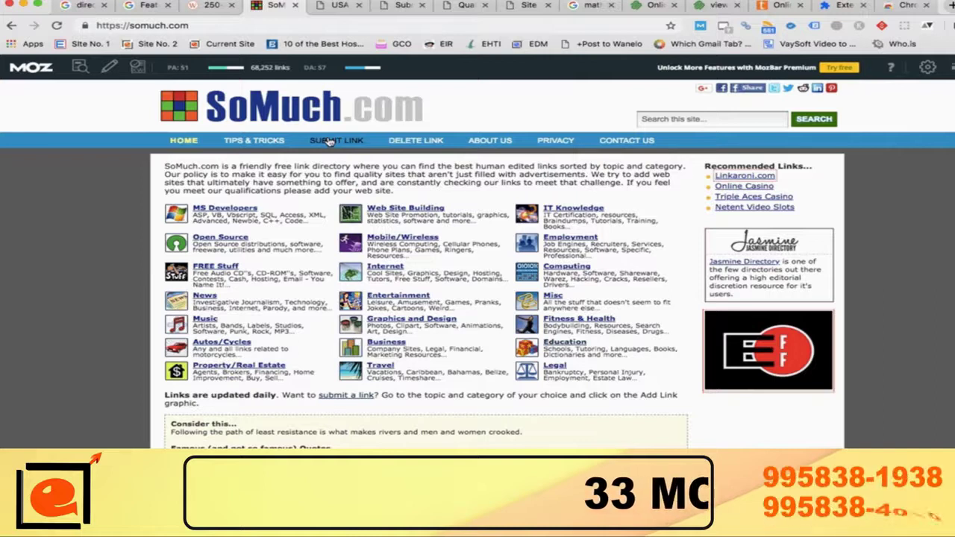
# Step: Take the IP 104.25.212.105 from MozBar's General Attributes over to Excel
pyautogui.click(79, 67)
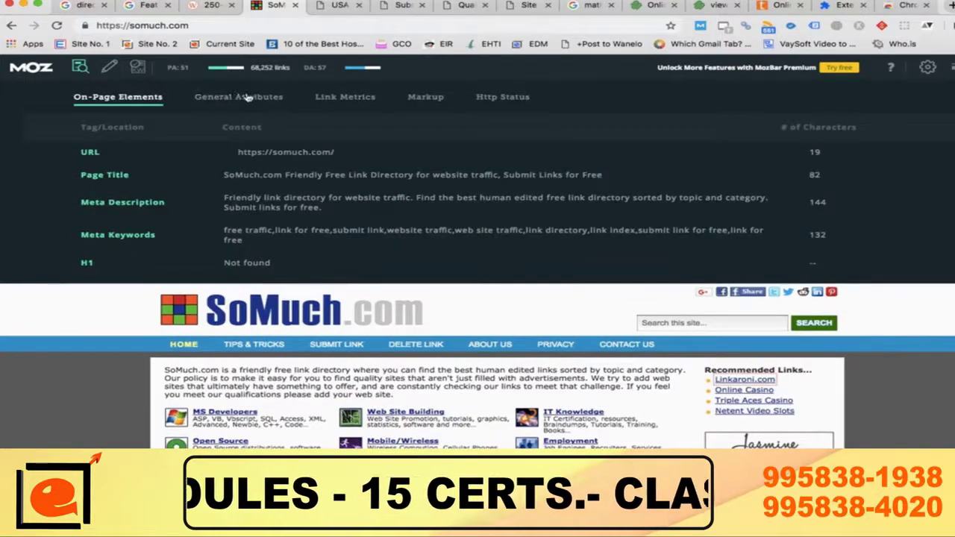
pyautogui.click(247, 101)
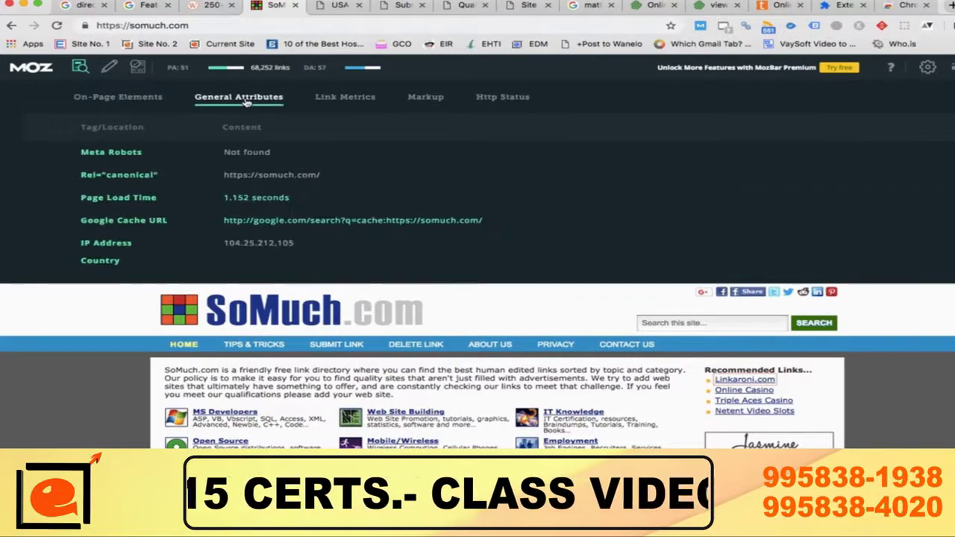
pyautogui.doubleClick(272, 247)
pyautogui.press('super+c')
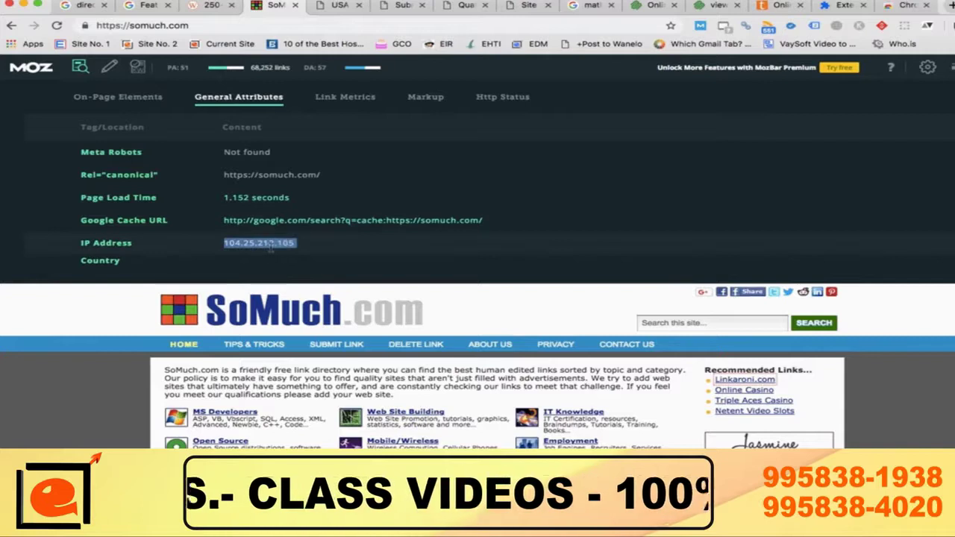
pyautogui.press('super+Tab')
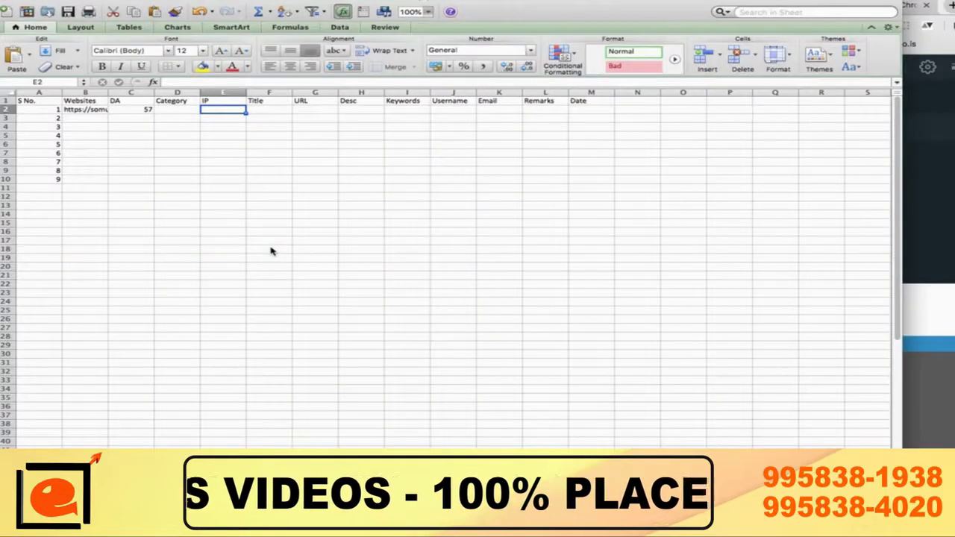
# Step: Paste IP 104.25.212.105 into E2 with the sheet's formatting and autofit column E
pyautogui.press('super+v')
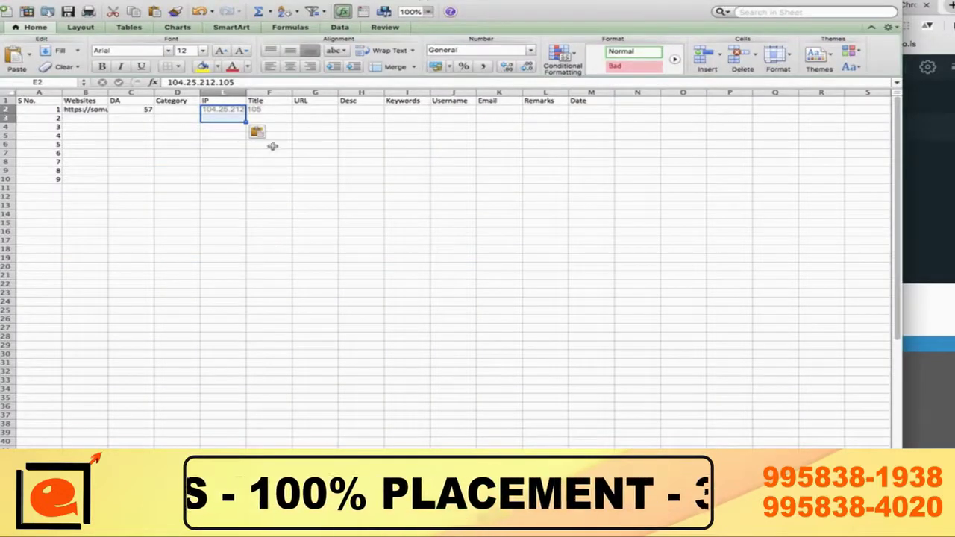
pyautogui.click(257, 133)
pyautogui.click(274, 159)
pyautogui.click(273, 110)
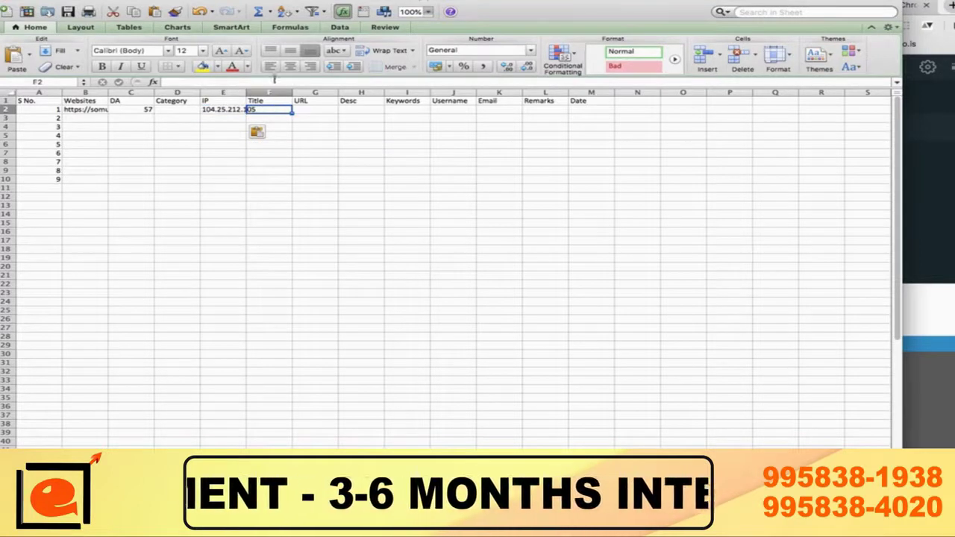
pyautogui.doubleClick(246, 93)
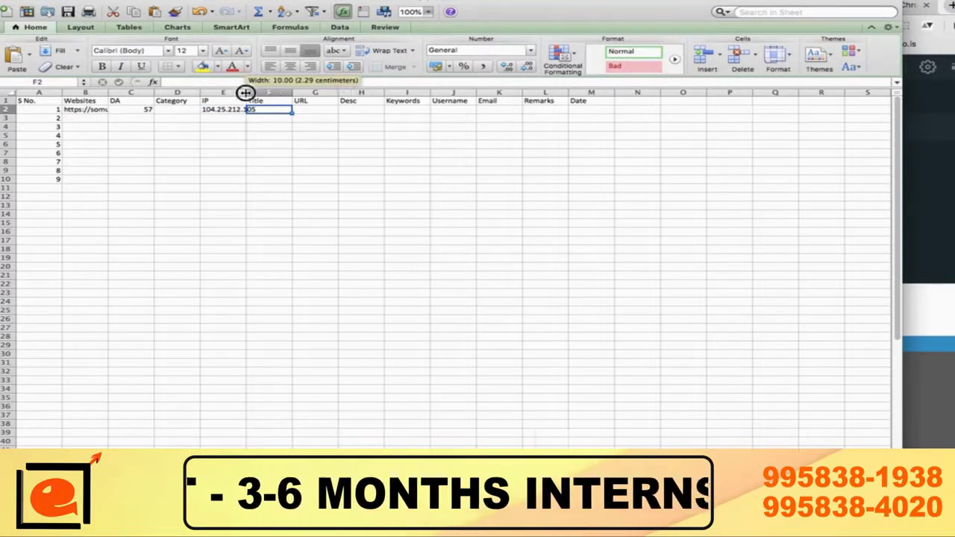
# Step: Enter the username and e-mail address in row 2
pyautogui.click(463, 111)
pyautogui.write('Expert')
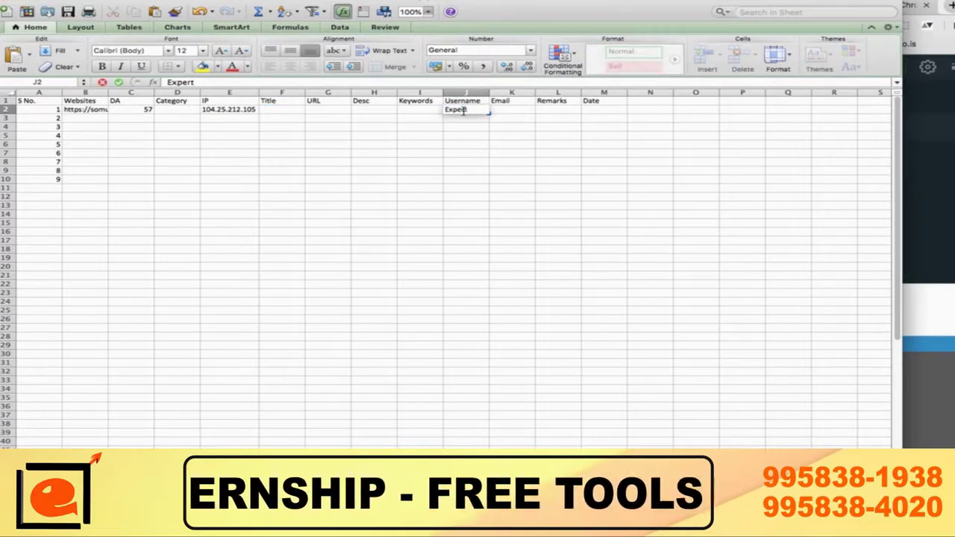
pyautogui.press('Tab')
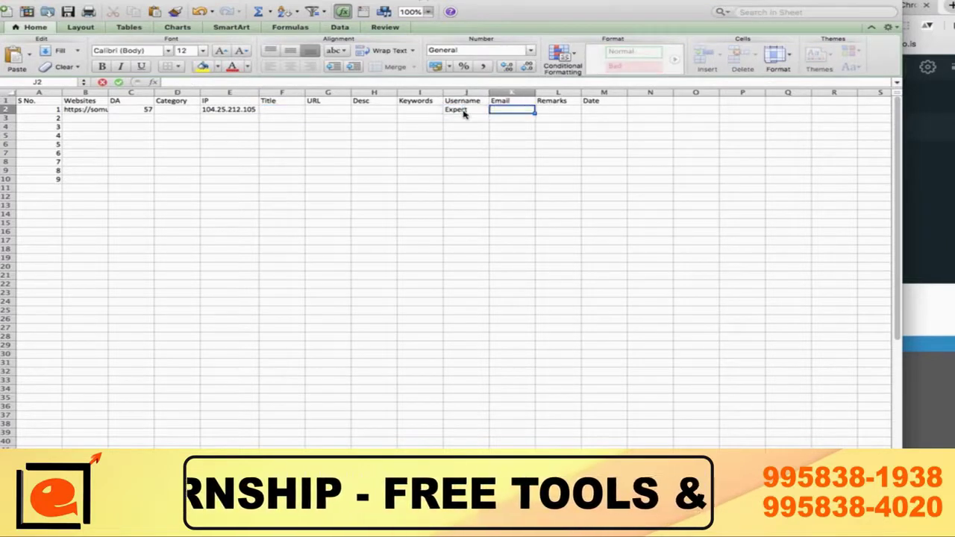
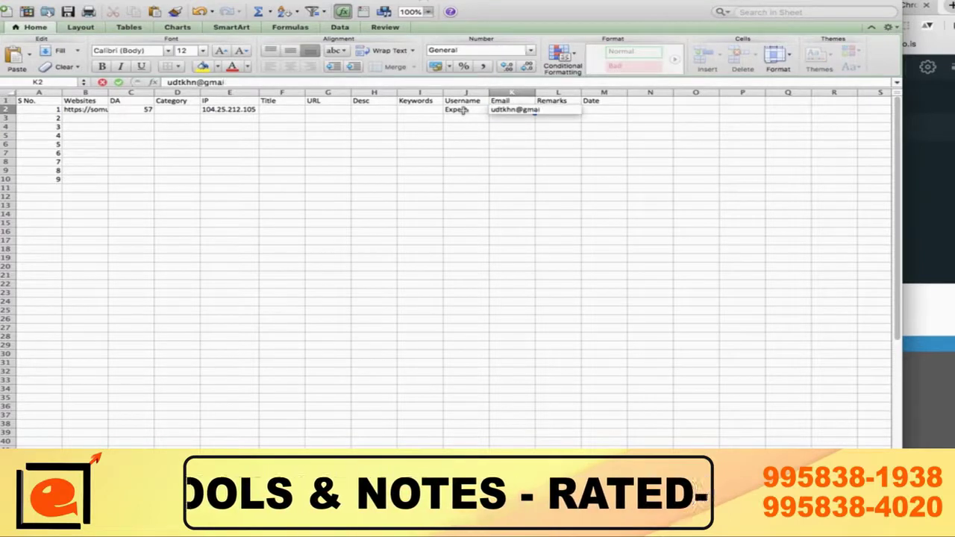
pyautogui.press('Return')
# Step: Fill the username and e-mail down through row 10
pyautogui.click(462, 110)
pyautogui.hotkey('shift', 'Right')
pyautogui.press('Down')
pyautogui.press('Down')
pyautogui.press('Down')
pyautogui.press('Down')
pyautogui.press('Down')
pyautogui.press('Down')
pyautogui.press('Down')
pyautogui.press('Down')
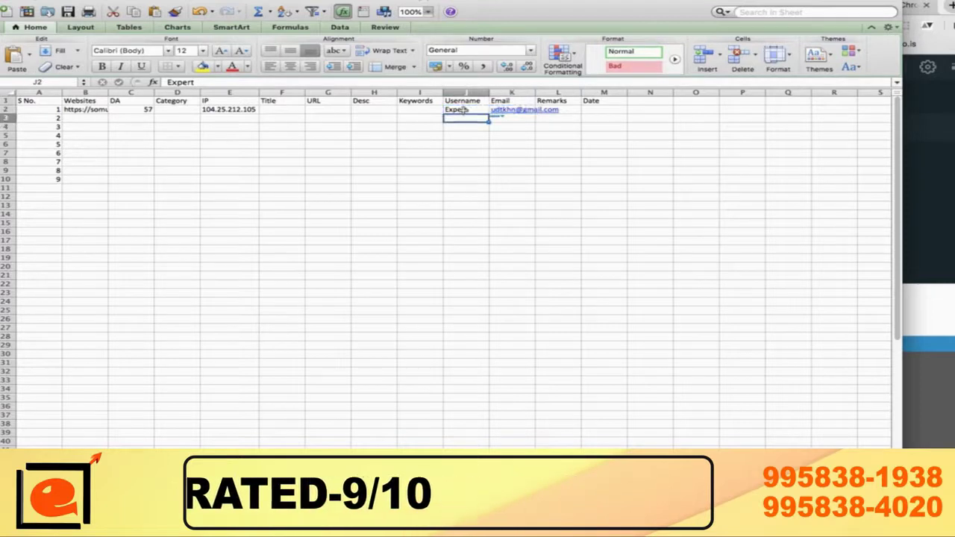
pyautogui.press('Up')
pyautogui.press('Up')
pyautogui.press('Up')
pyautogui.press('Up')
pyautogui.press('Up')
pyautogui.press('Up')
pyautogui.press('Up')
pyautogui.press('Up')
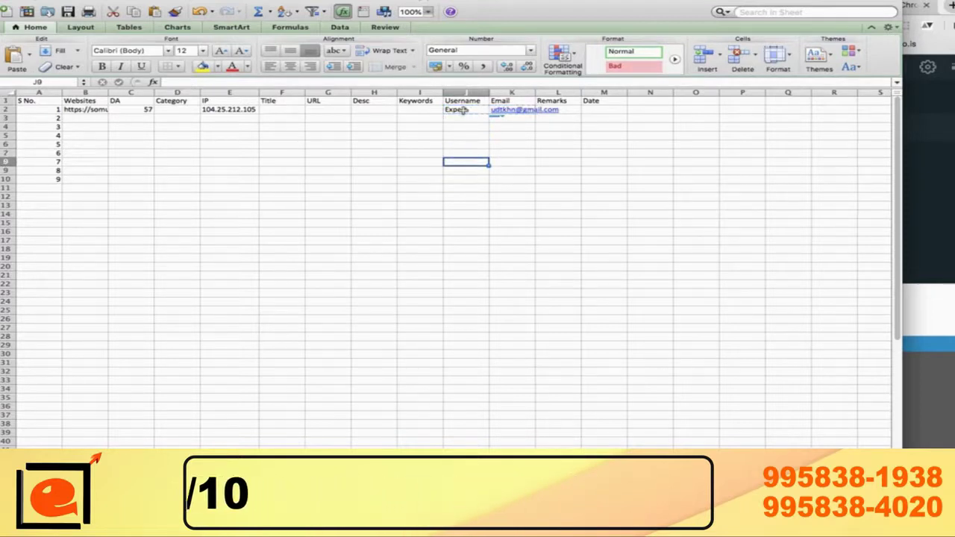
pyautogui.hotkey('shift', 'Right')
pyautogui.hotkey('shift', 'Down')
pyautogui.hotkey('shift', 'Down')
pyautogui.hotkey('shift', 'Down')
pyautogui.hotkey('shift', 'Down')
pyautogui.hotkey('shift', 'Down')
pyautogui.hotkey('shift', 'Down')
pyautogui.hotkey('shift', 'Down')
pyautogui.hotkey('shift', 'Down')
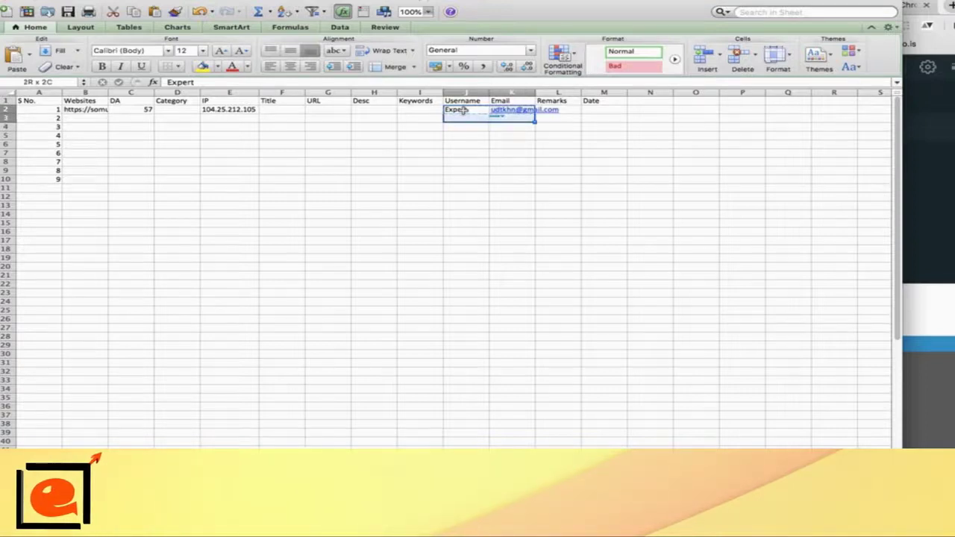
pyautogui.hotkey('ctrl', 'd')
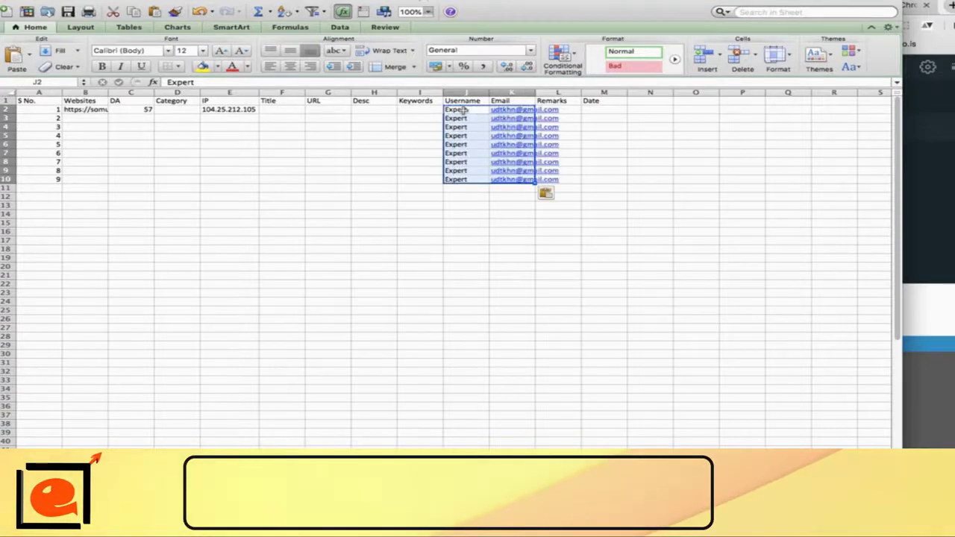
pyautogui.press('Down')
pyautogui.press('Down')
# Step: Return to the Category cell D2 and bring up the Save dialog
pyautogui.press('Up')
pyautogui.press('Left')
pyautogui.press('Left')
pyautogui.press('Left')
pyautogui.press('Left')
pyautogui.press('Left')
pyautogui.press('Left')
pyautogui.press('Left')
pyautogui.press('Left')
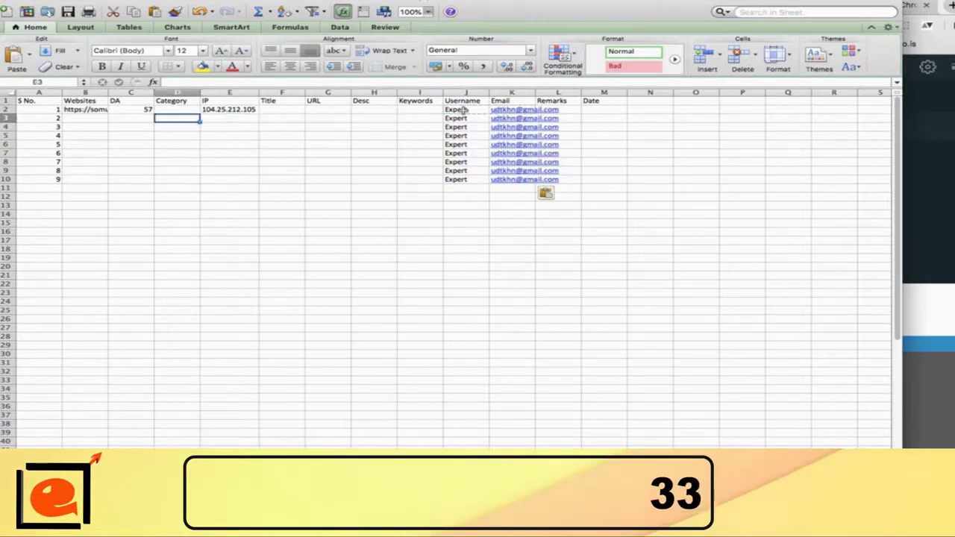
pyautogui.press('Up')
pyautogui.press('Right')
pyautogui.press('Right')
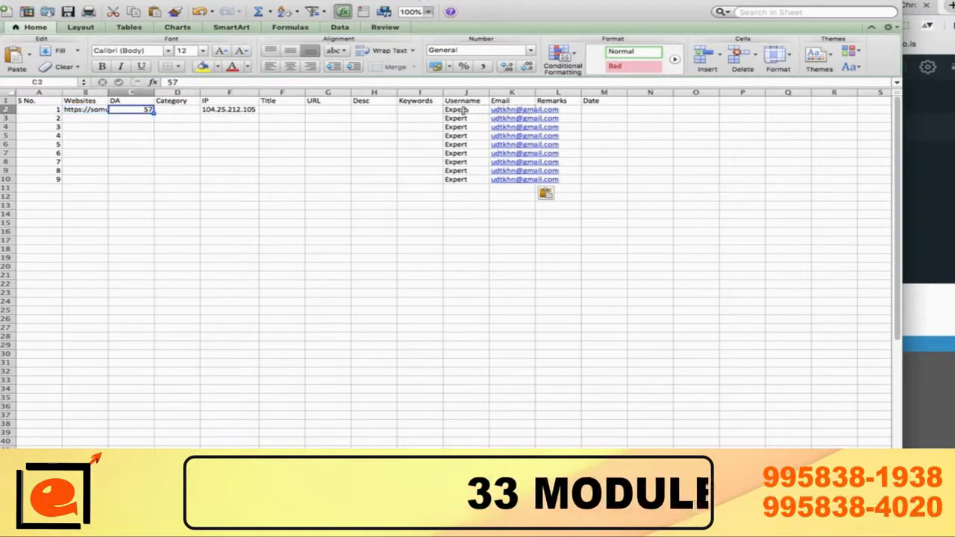
pyautogui.hotkey('ctrl', 's')
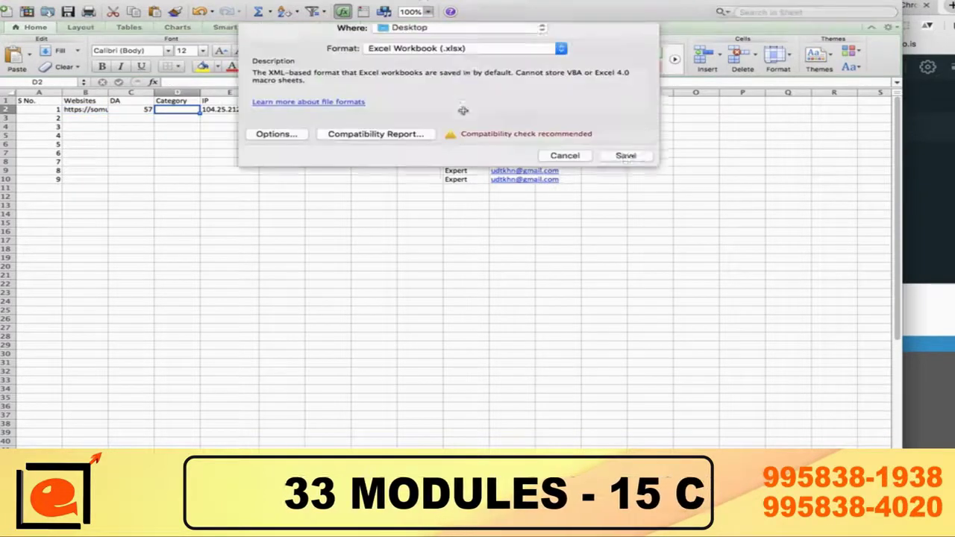
# Step: Save the workbook to the Desktop as 'Directory-Submission-Video-Tutorial-Expert' (.xlsx)
pyautogui.write('Di')
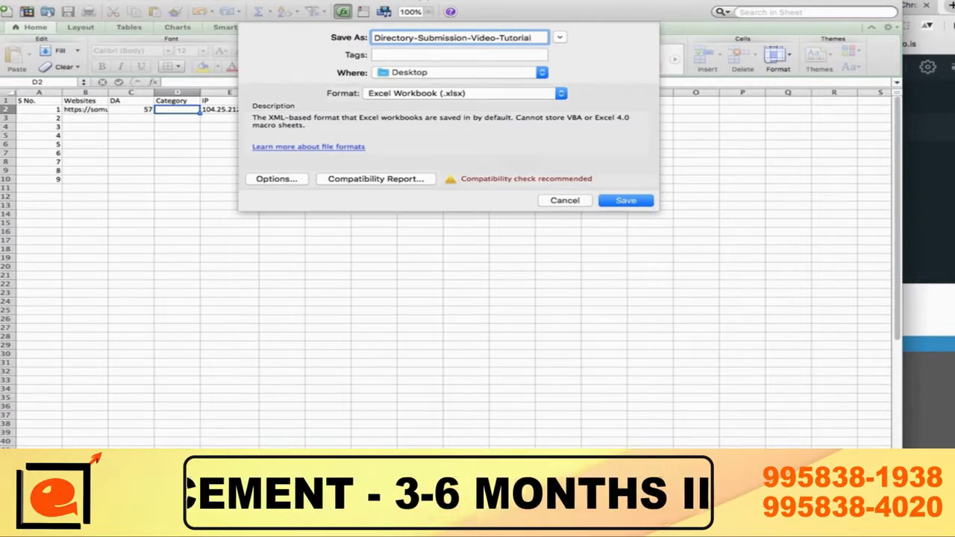
pyautogui.write('xpert')
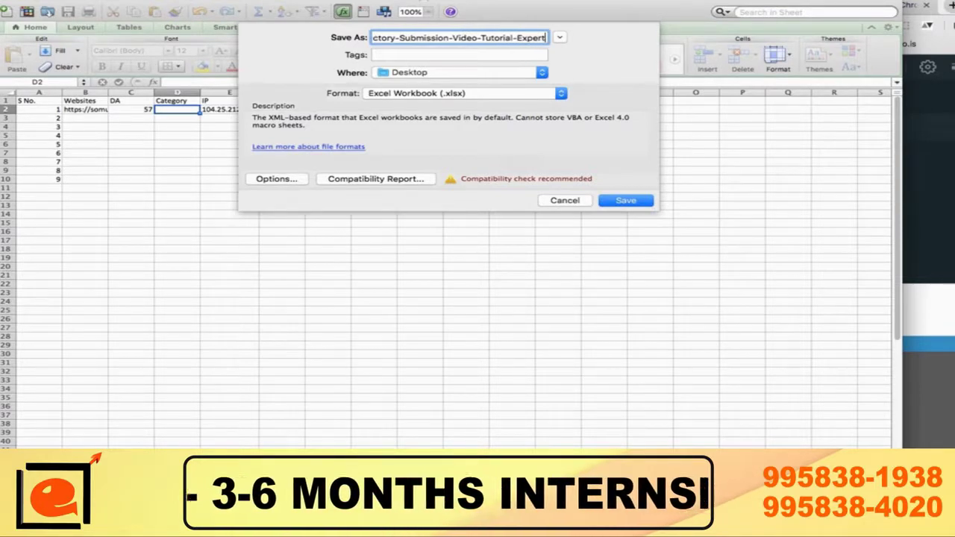
pyautogui.click(627, 200)
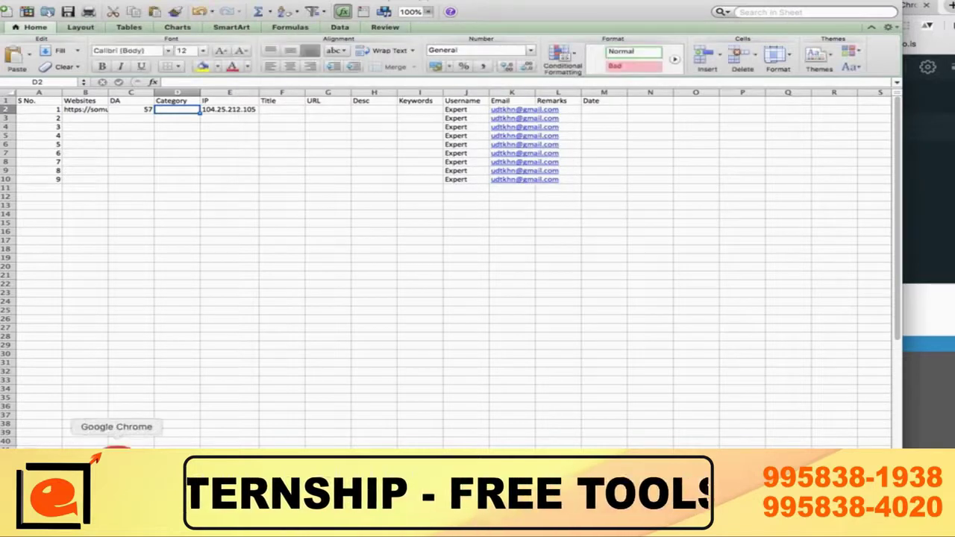
pyautogui.rightClick(116, 448)
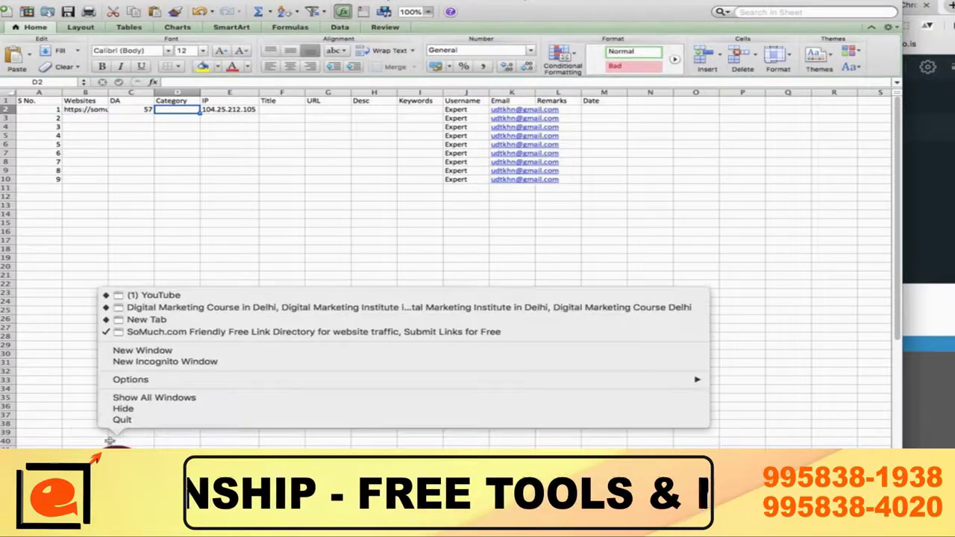
# Step: Close MozBar's page analysis and open SoMuch.com's Education › Math category page
pyautogui.click(184, 333)
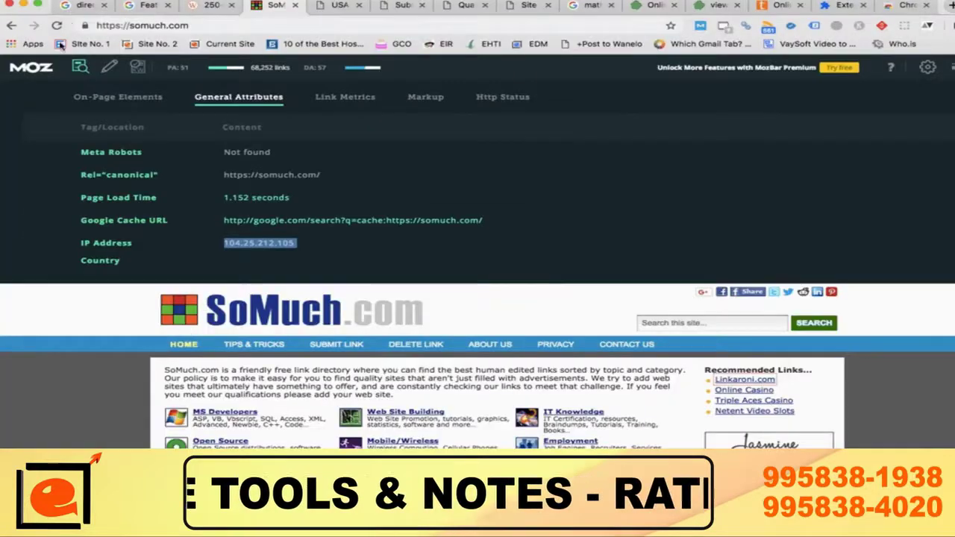
pyautogui.click(81, 68)
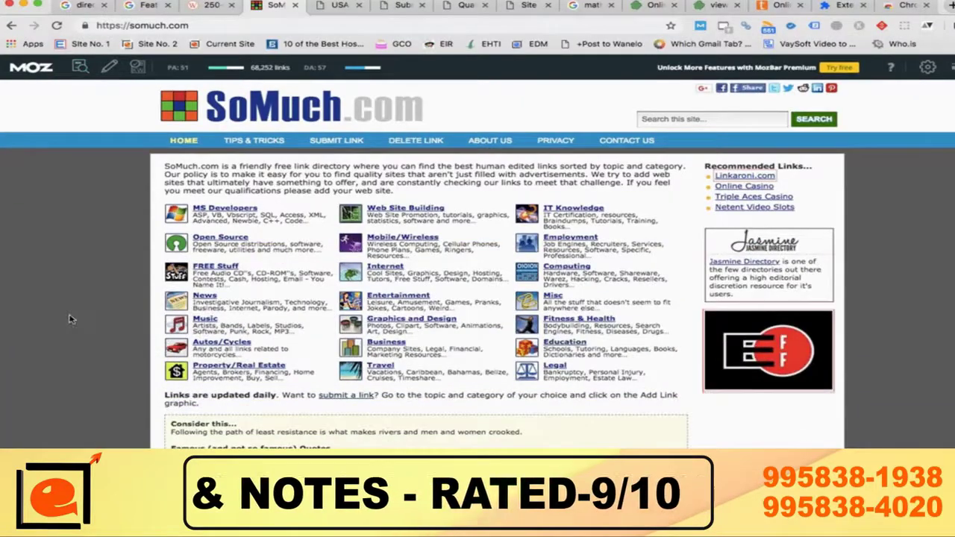
pyautogui.scroll(-2, 68, 318)
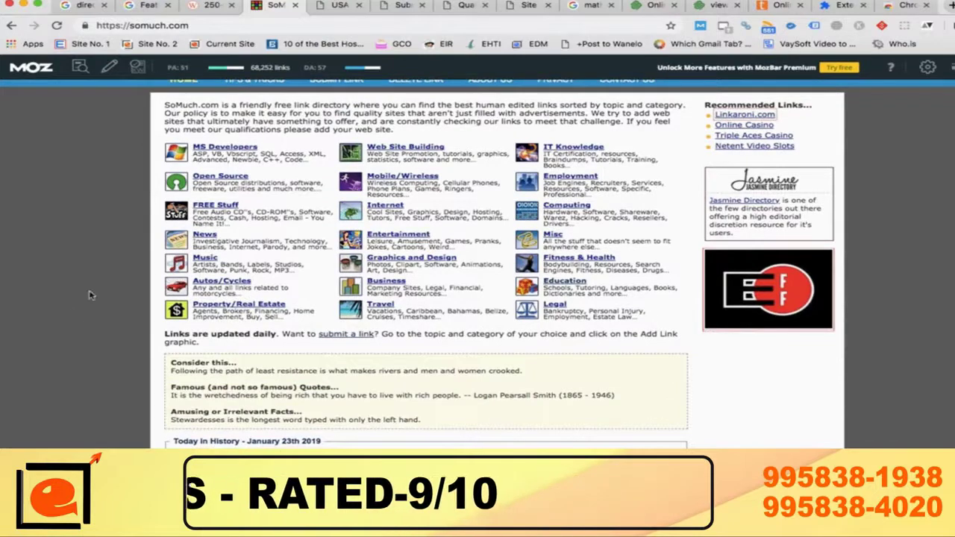
pyautogui.click(577, 287)
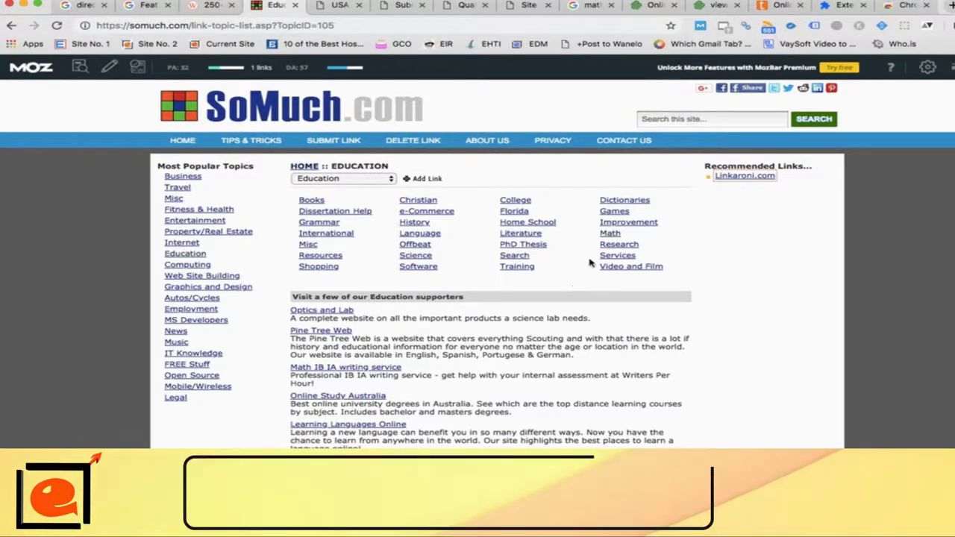
pyautogui.click(611, 235)
# Step: Log Math as the Category in D2 and move to the Title cell F2
pyautogui.press('super+Tab')
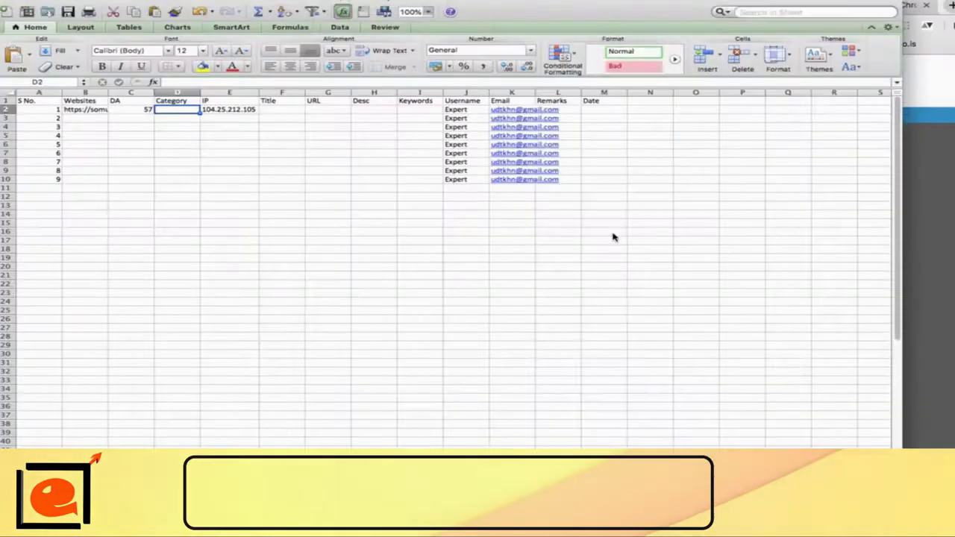
pyautogui.write('Math')
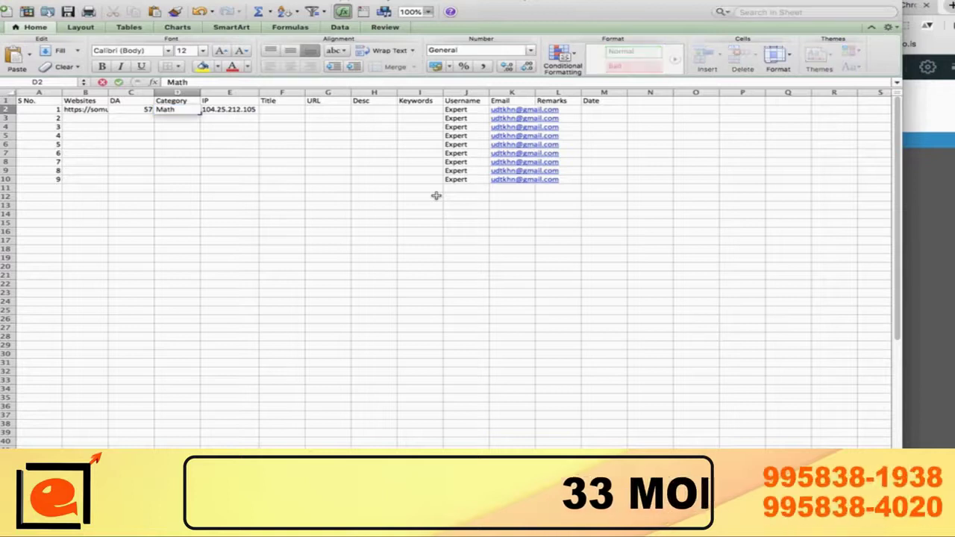
pyautogui.press('Return')
pyautogui.press('Up')
pyautogui.press('Right')
pyautogui.press('Right')
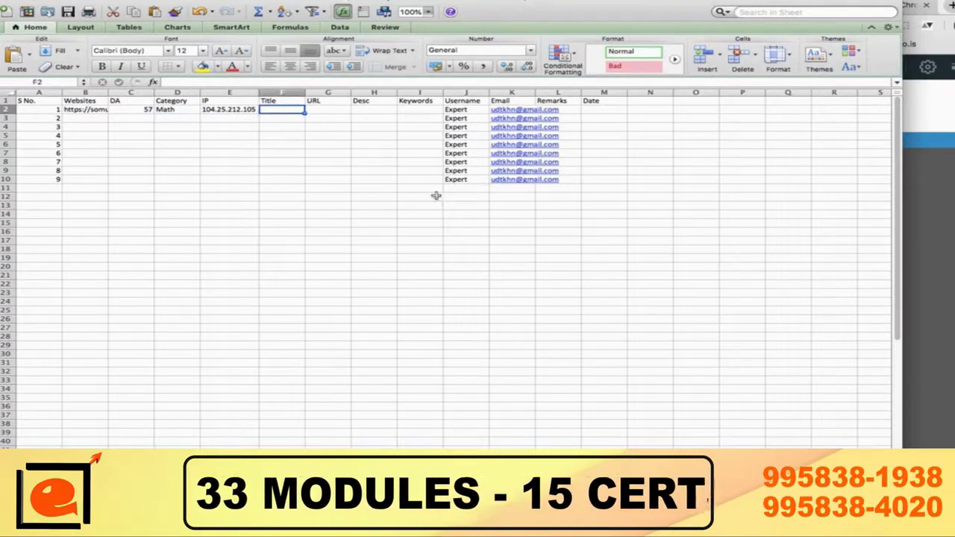
pyautogui.press('super+Tab')
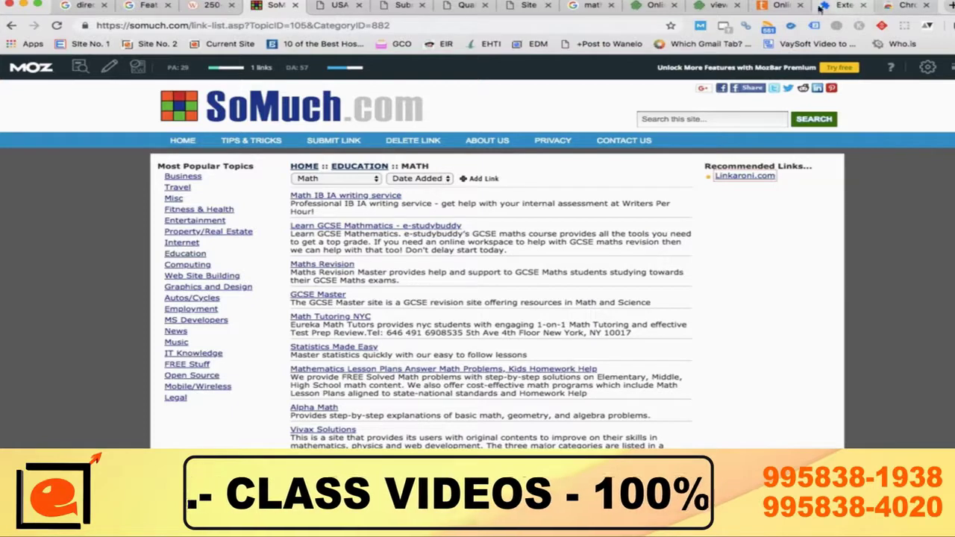
pyautogui.click(650, 5)
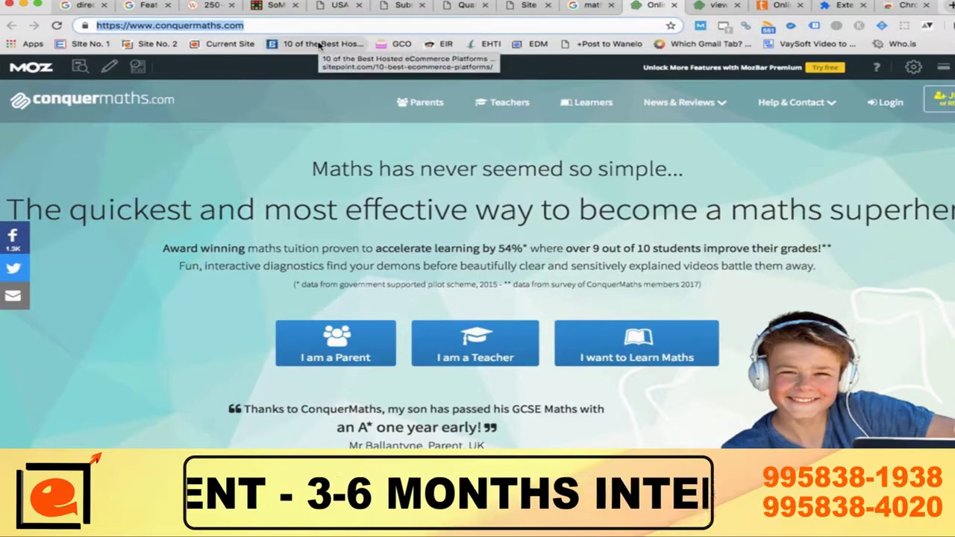
pyautogui.press('super+Tab')
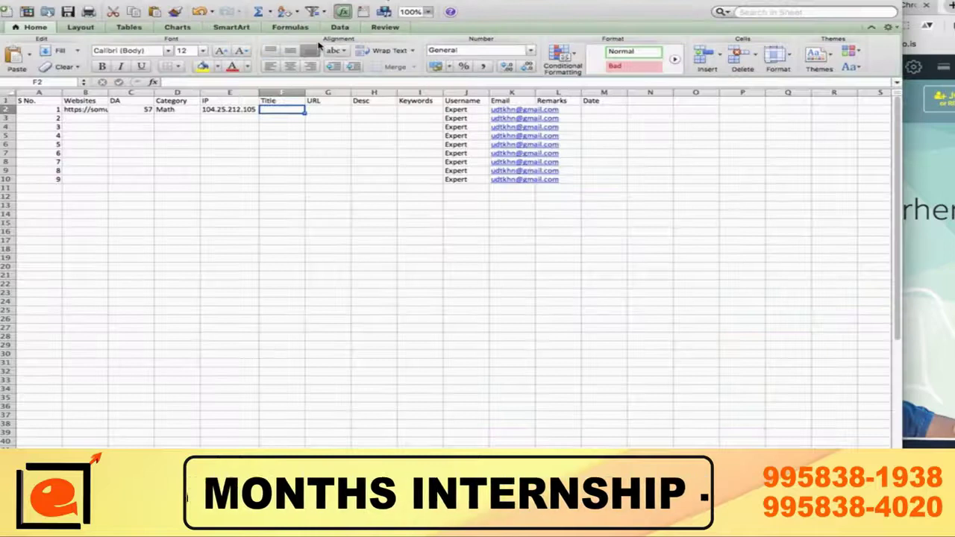
pyautogui.write('https://www.conquermaths.com/')
pyautogui.press('Return')
pyautogui.press('Up')
# Step: Autofit the Websites column and widen the URL column G
pyautogui.doubleClick(108, 91)
pyautogui.moveTo(100, 122); pyautogui.dragTo(95, 183)
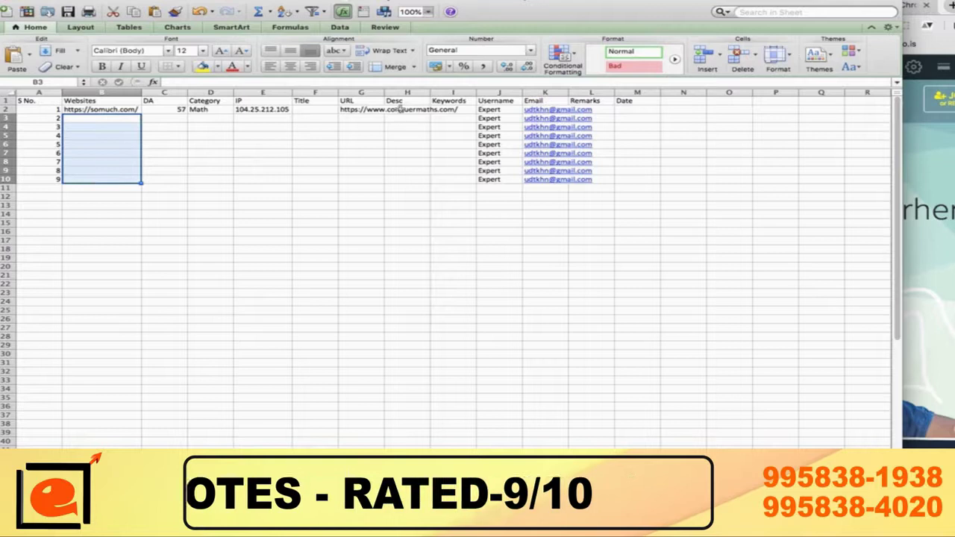
pyautogui.moveTo(382, 92); pyautogui.dragTo(462, 91)
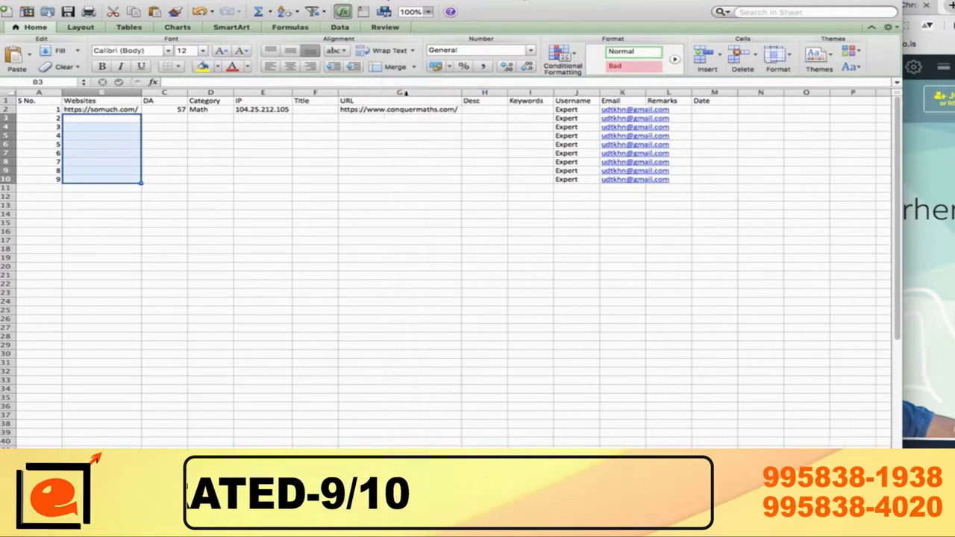
# Step: Make the Title through Keywords headings bold at 14 pt, then return to F2
pyautogui.moveTo(306, 100); pyautogui.dragTo(515, 102)
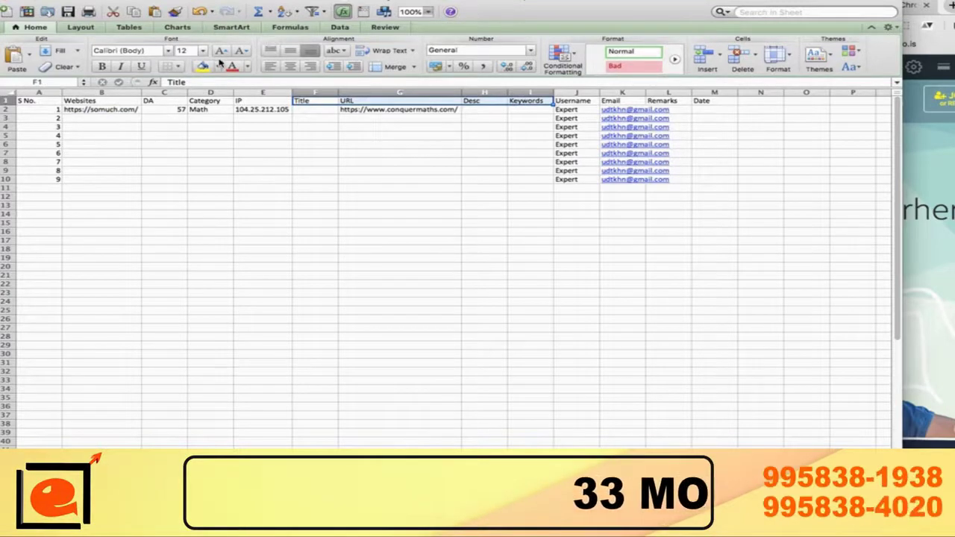
pyautogui.click(104, 66)
pyautogui.click(223, 51)
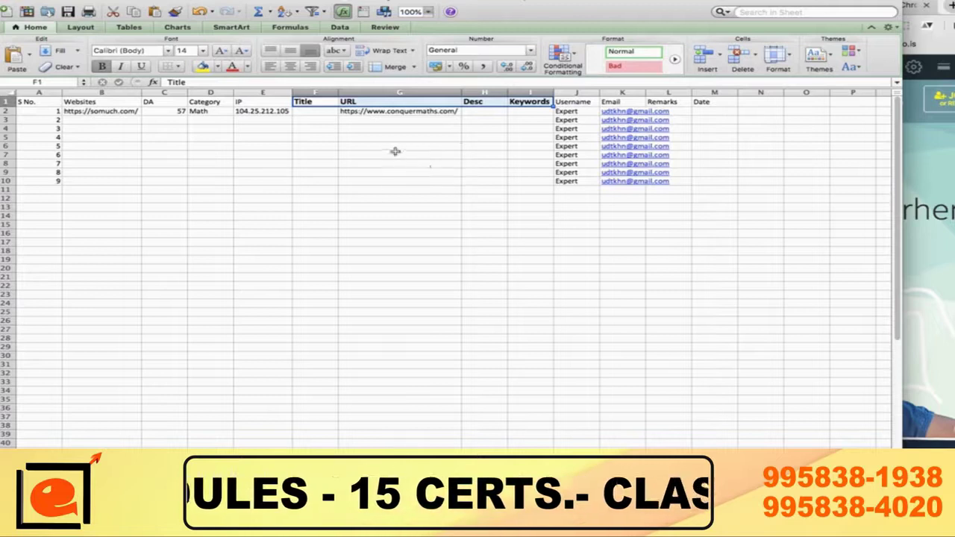
pyautogui.click(395, 152)
pyautogui.press('Up')
pyautogui.press('Up')
pyautogui.press('Up')
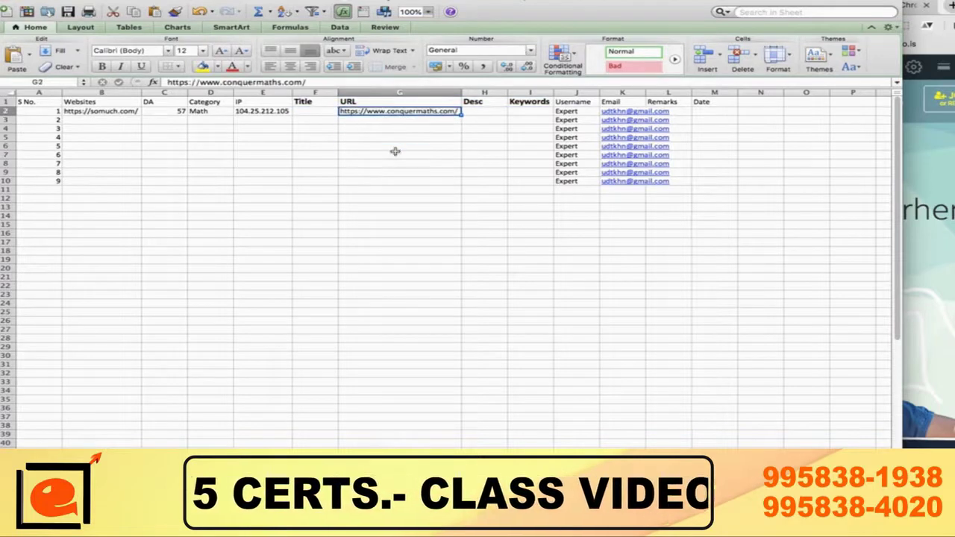
pyautogui.press('Left')
pyautogui.press('super+Tab')
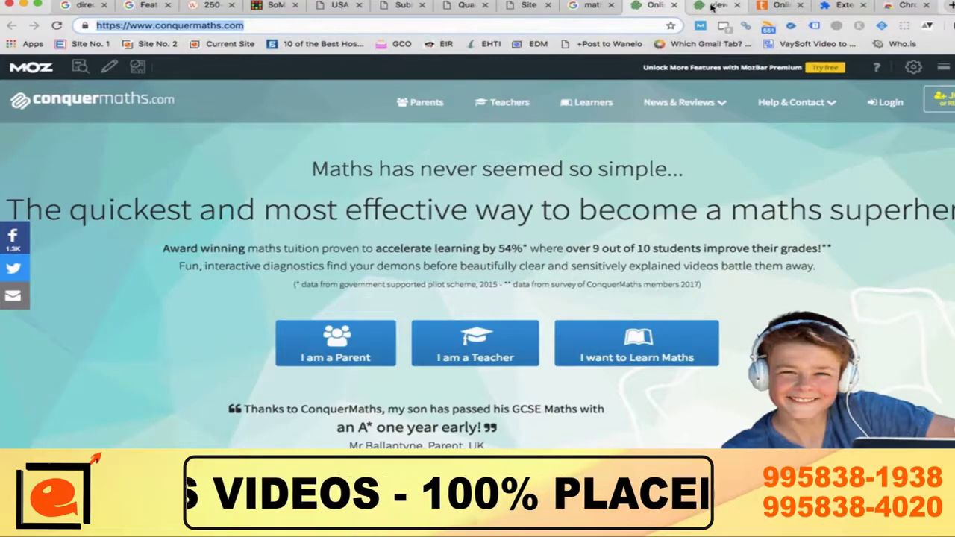
# Step: Copy the page title 'Online Maths Tutor' from the page source into F2, matching formatting
pyautogui.click(715, 5)
pyautogui.scroll(-4, 183, 199)
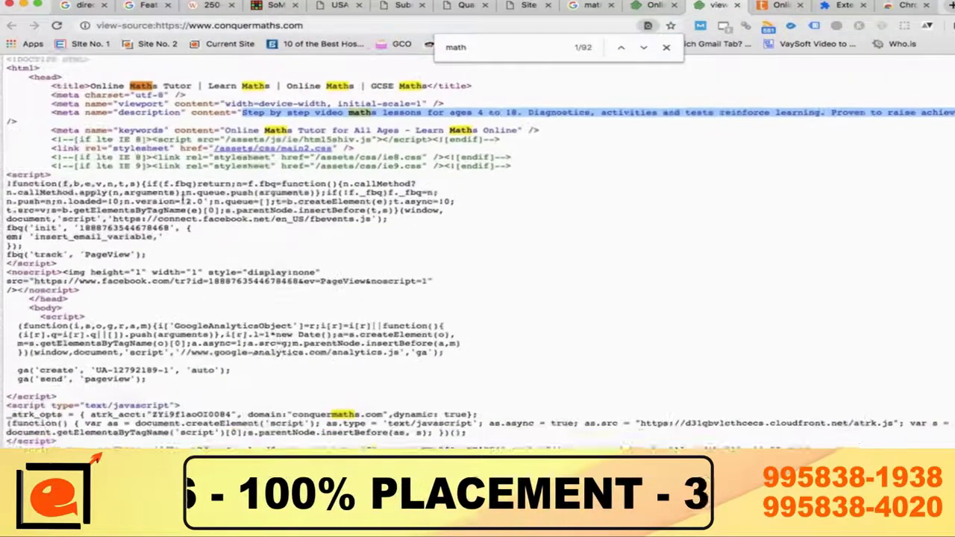
pyautogui.moveTo(106, 86); pyautogui.dragTo(204, 83)
pyautogui.press('super+c')
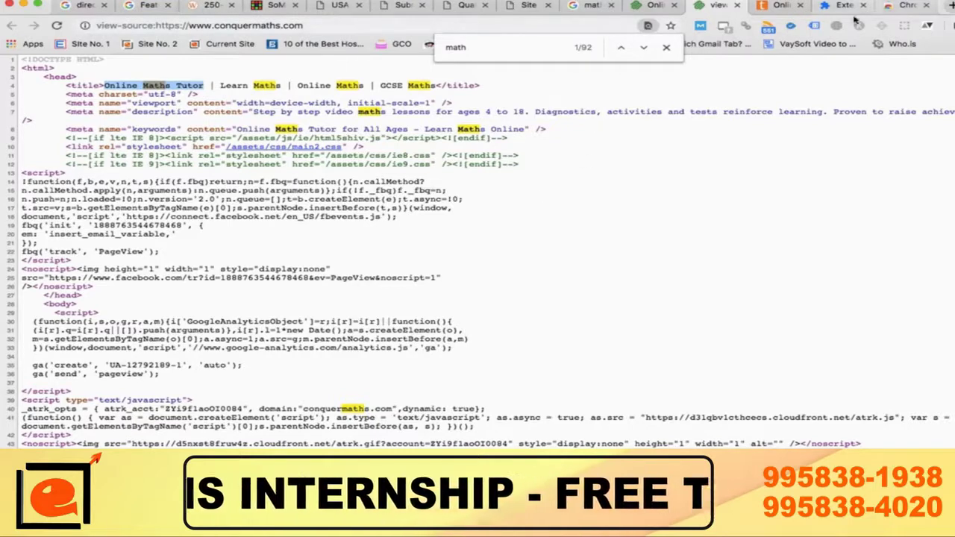
pyautogui.press('super+Tab')
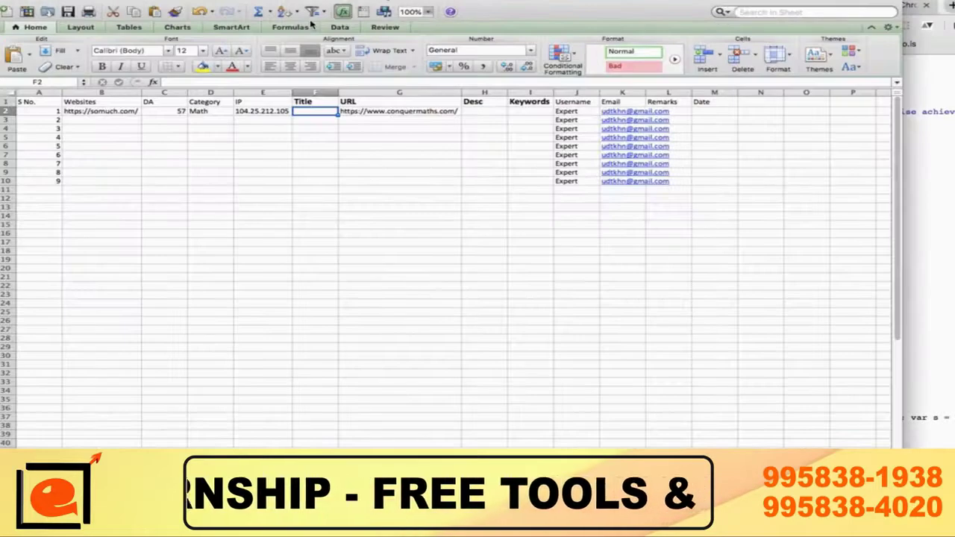
pyautogui.press('super+v')
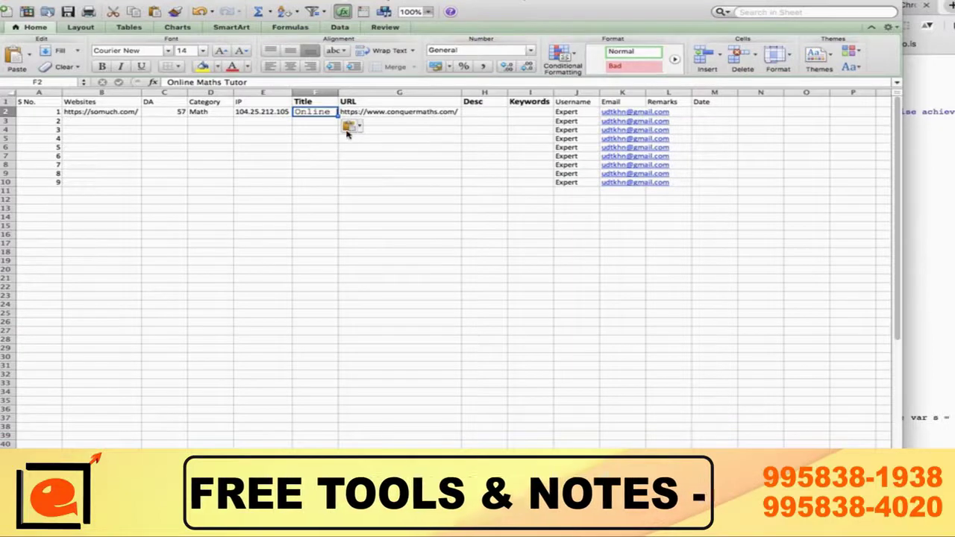
pyautogui.click(350, 127)
pyautogui.click(365, 153)
pyautogui.click(364, 152)
pyautogui.press('Up')
pyautogui.press('Up')
pyautogui.press('Up')
pyautogui.press('Up')
pyautogui.press('Up')
pyautogui.press('Right')
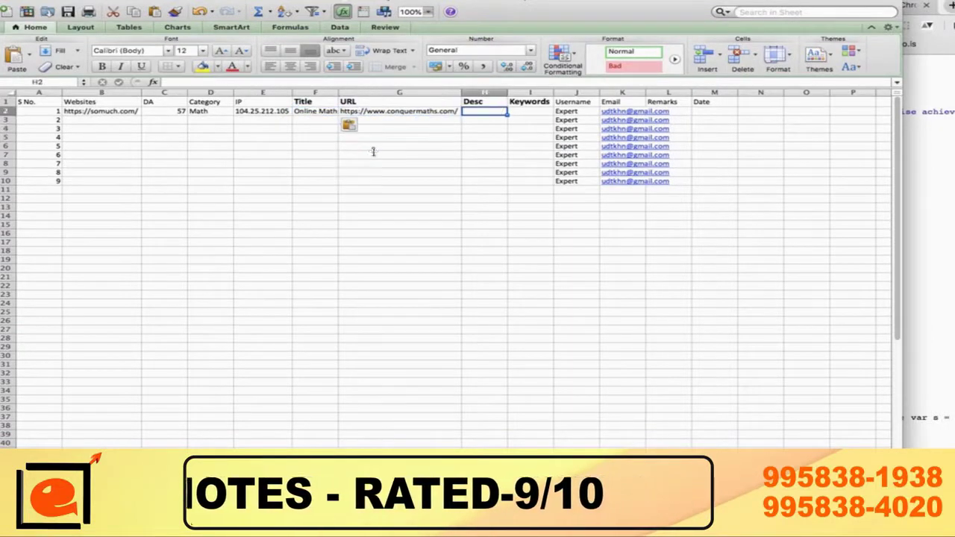
# Step: Copy the meta description into H2, matching the sheet's formatting
pyautogui.press('super+Tab')
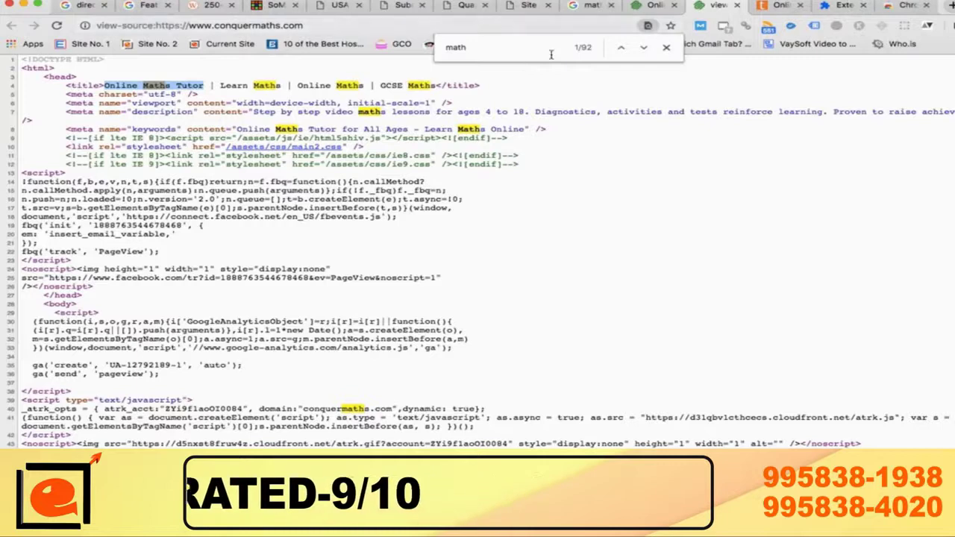
pyautogui.moveTo(255, 112); pyautogui.dragTo(948, 112)
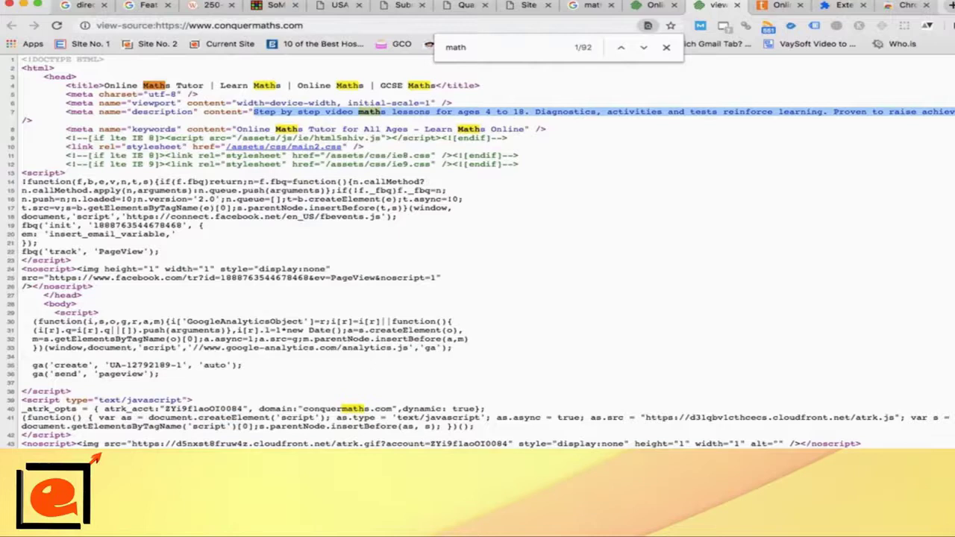
pyautogui.press('super+Tab')
pyautogui.write('Step by step video maths lessons for ages 4 to 18. Diagnostics, activities and tests reinforce learning. Proven to raise achievement.')
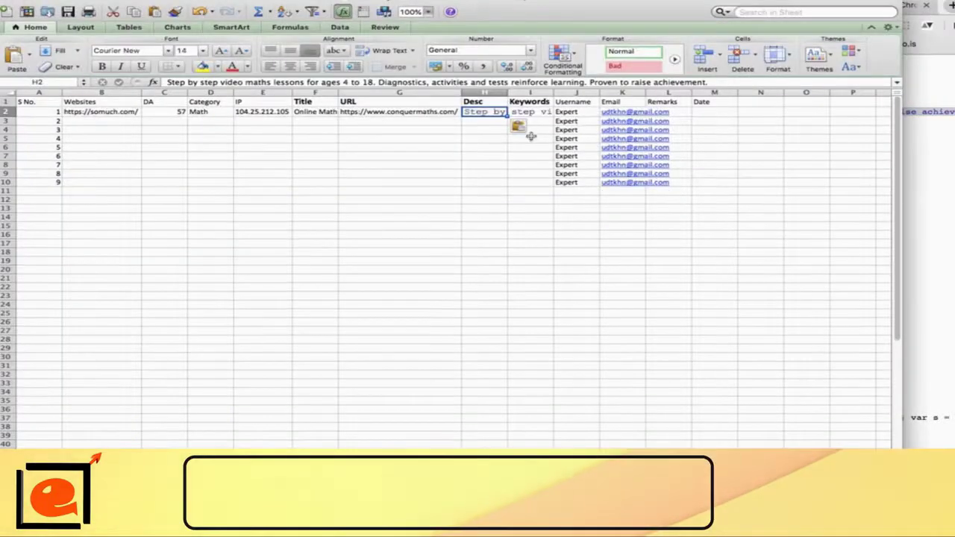
pyautogui.click(524, 128)
pyautogui.click(537, 155)
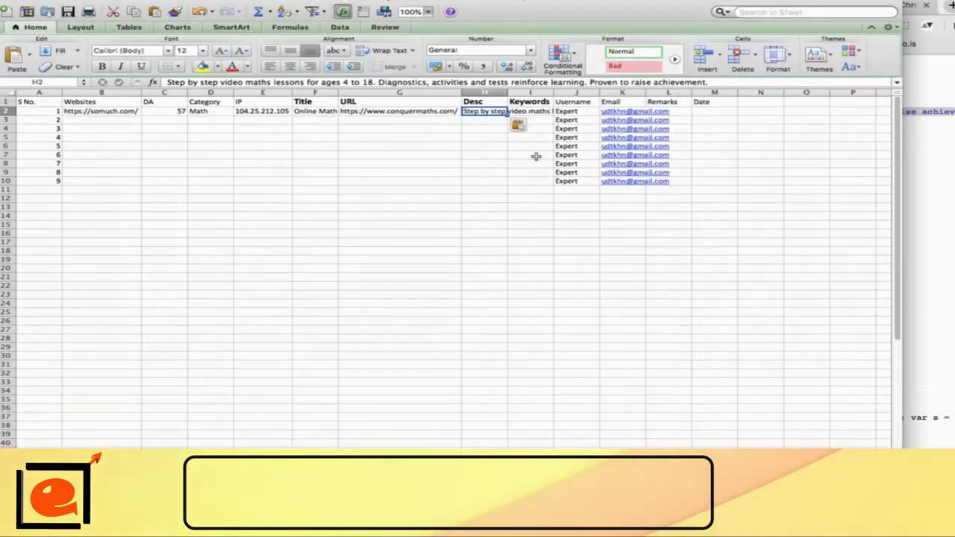
pyautogui.click(531, 112)
# Step: Copy the 'Learn Maths | Online Maths | GCSE Maths' title phrases for the Keywords cell
pyautogui.press('super+Tab')
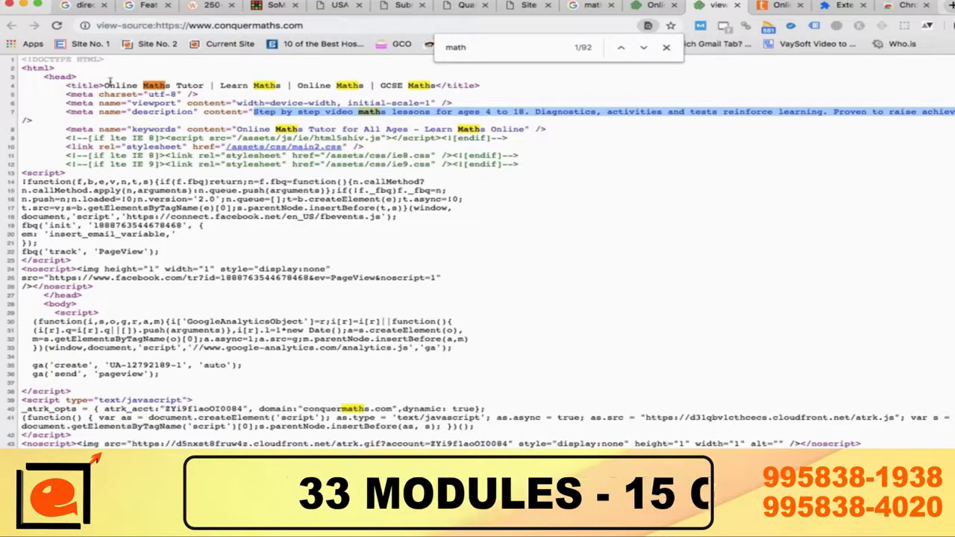
pyautogui.moveTo(106, 85); pyautogui.dragTo(435, 85)
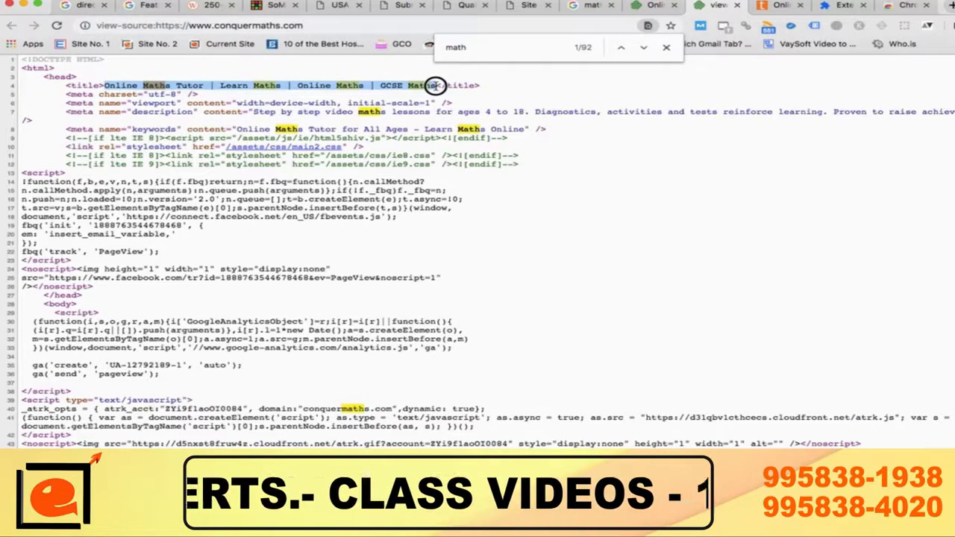
pyautogui.moveTo(434, 85); pyautogui.dragTo(438, 85)
pyautogui.click(303, 95)
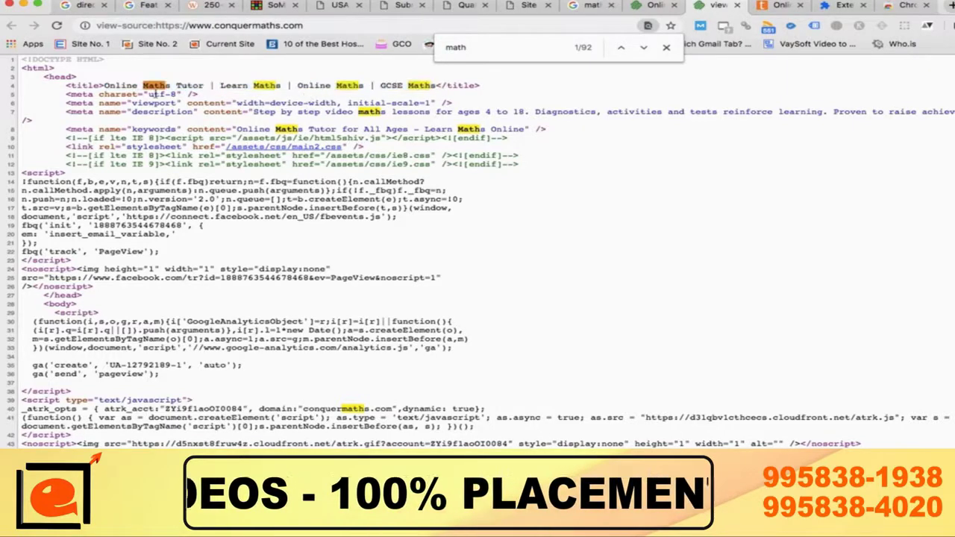
pyautogui.moveTo(105, 85); pyautogui.dragTo(441, 87)
pyautogui.press('super+c')
pyautogui.press('super+Tab')
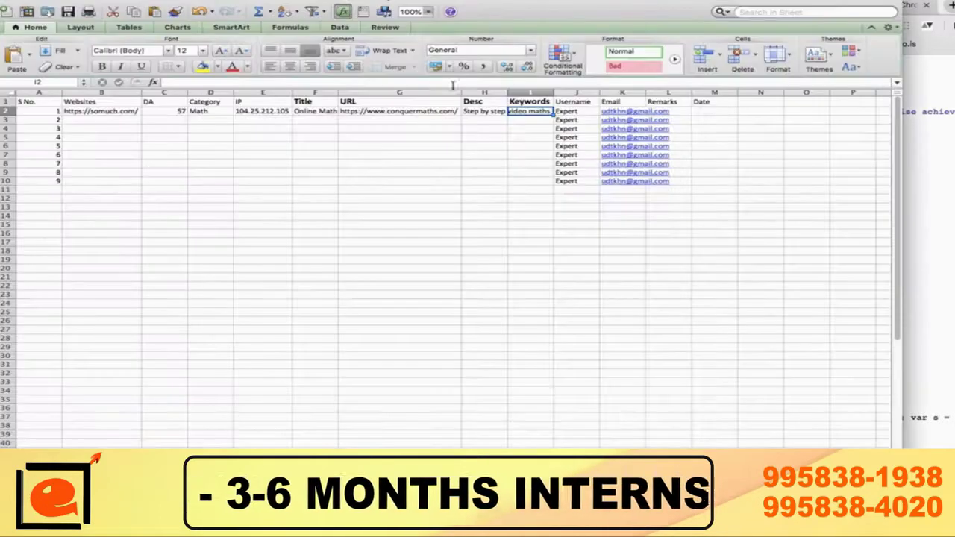
# Step: Paste the keywords into I2 as 'Learn Maths, Online Maths, GCSE Maths' and autofit column I
pyautogui.press('super+v')
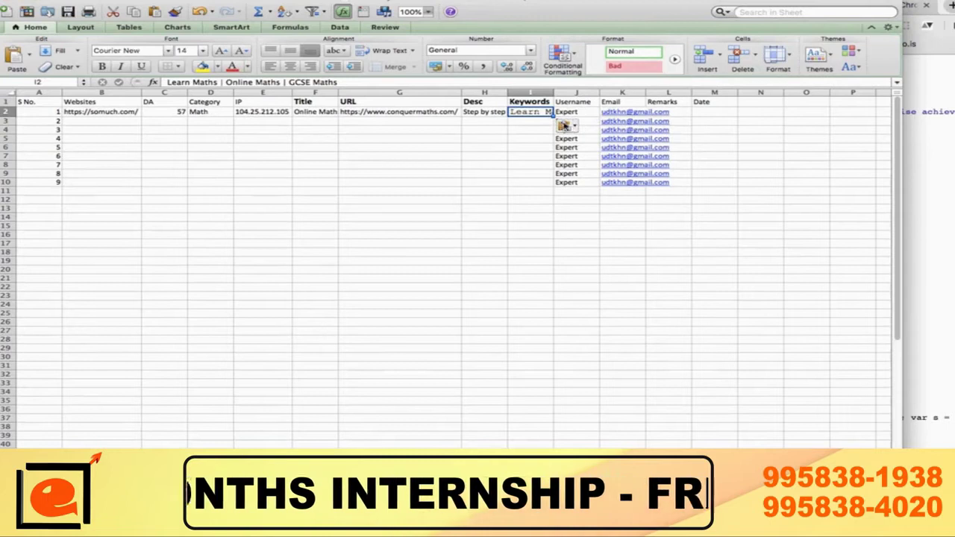
pyautogui.click(566, 125)
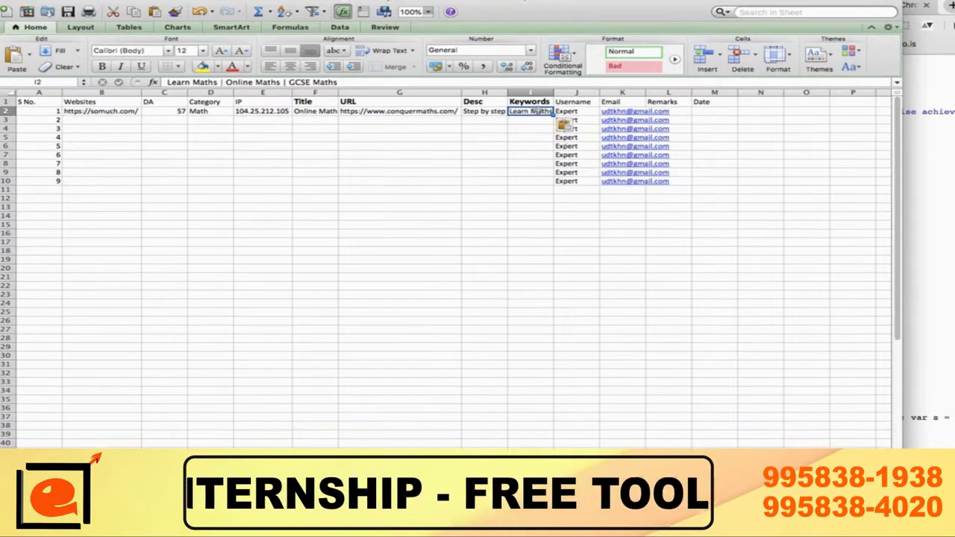
pyautogui.doubleClick(536, 111)
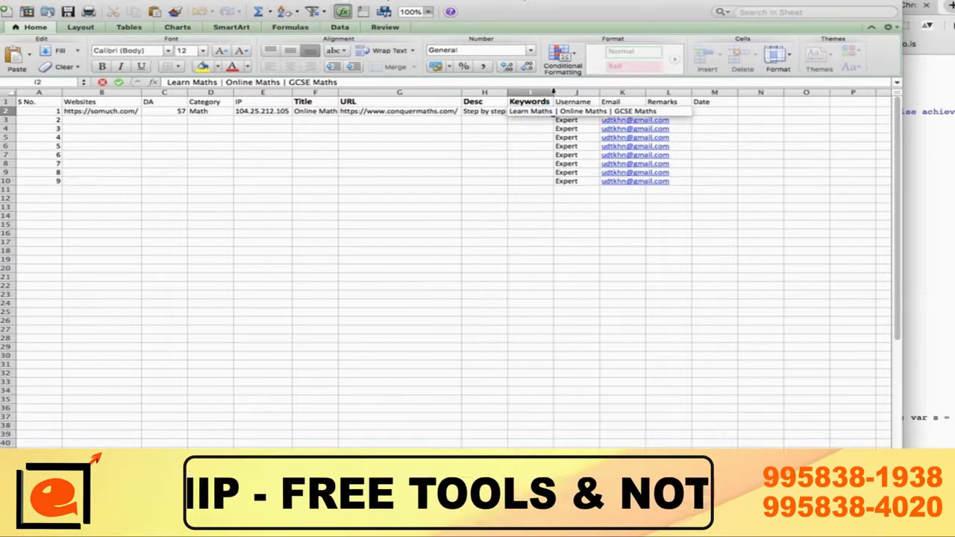
pyautogui.click(550, 92)
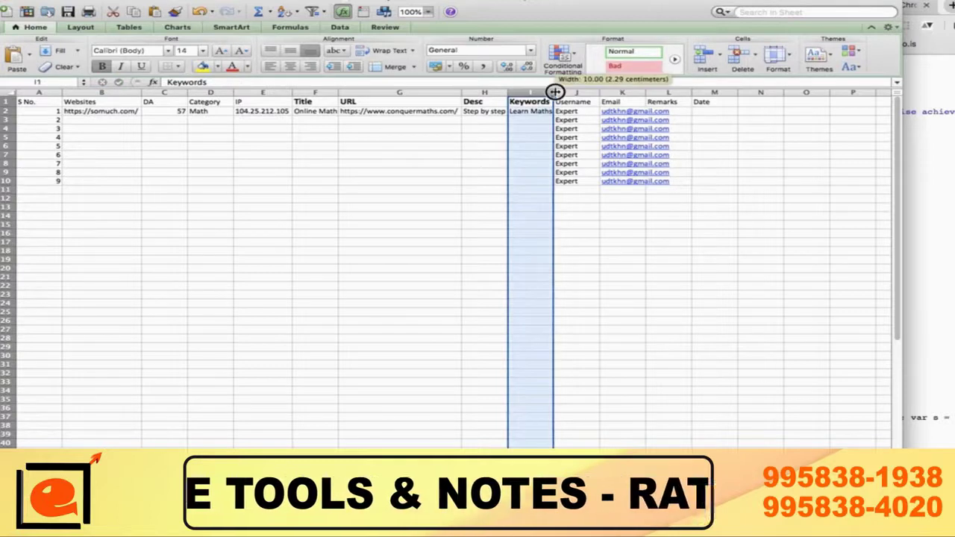
pyautogui.doubleClick(557, 91)
pyautogui.doubleClick(586, 112)
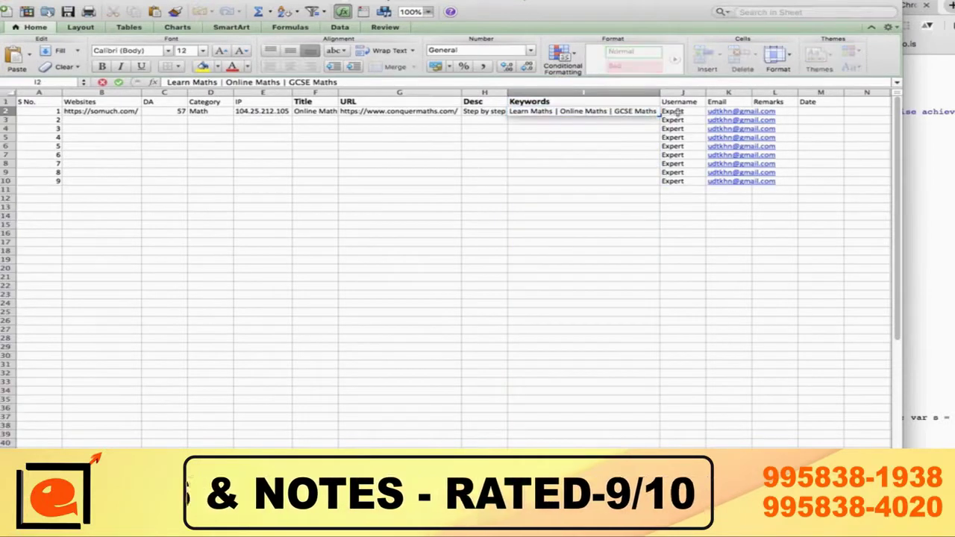
pyautogui.press('BackSpace')
pyautogui.press('BackSpace')
pyautogui.press('BackSpace')
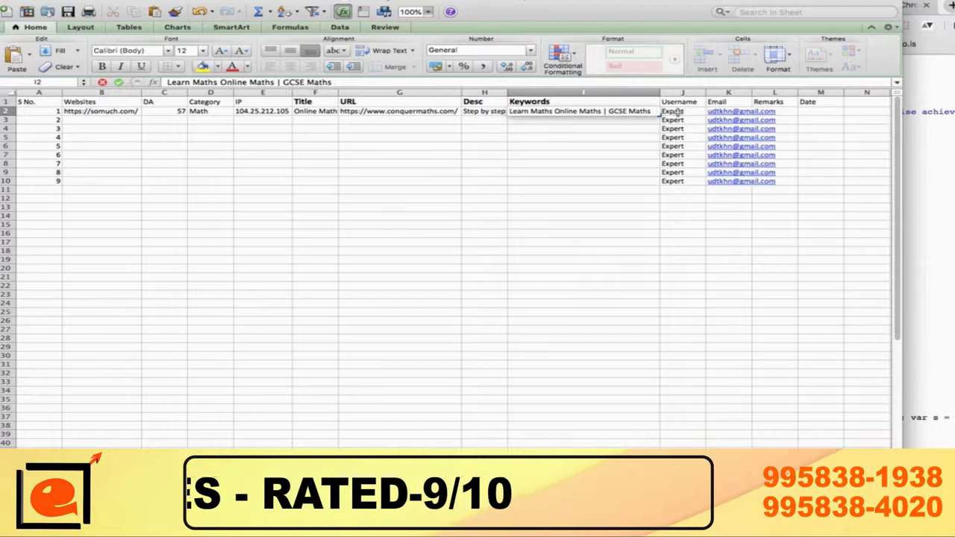
pyautogui.write(',')
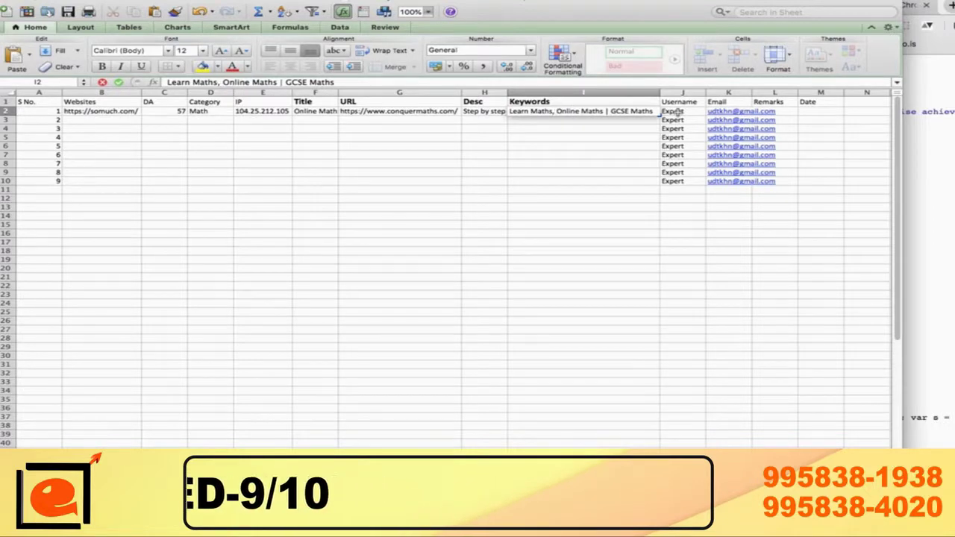
pyautogui.press('BackSpace')
pyautogui.press('BackSpace')
pyautogui.press('BackSpace')
pyautogui.write(',')
pyautogui.click(586, 157)
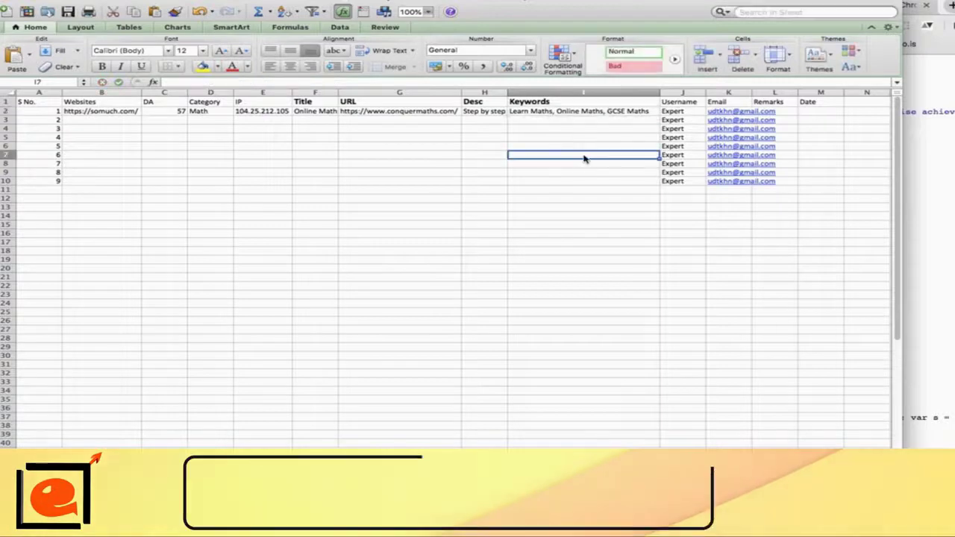
# Step: Fill row 2's Title, URL, Desc and Keywords down through row 10 (F2:I10)
pyautogui.click(301, 135)
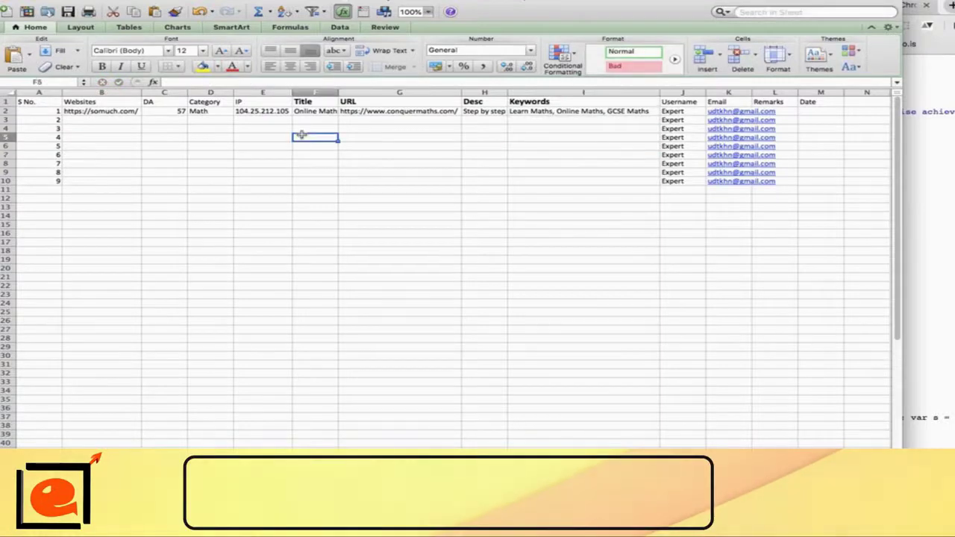
pyautogui.press('Up')
pyautogui.press('Up')
pyautogui.press('Left')
pyautogui.press('Left')
pyautogui.press('Left')
pyautogui.press('Left')
pyautogui.press('Left')
pyautogui.press('Up')
pyautogui.press('Right')
pyautogui.press('Right')
pyautogui.press('Right')
pyautogui.press('Right')
pyautogui.press('Right')
pyautogui.hotkey('shift', 'Right')
pyautogui.hotkey('shift', 'Right')
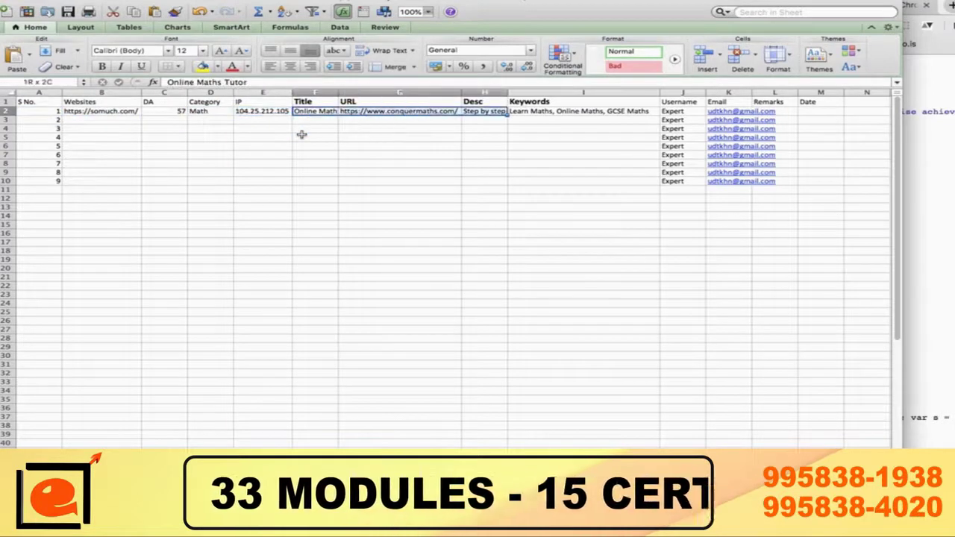
pyautogui.hotkey('shift', 'Right')
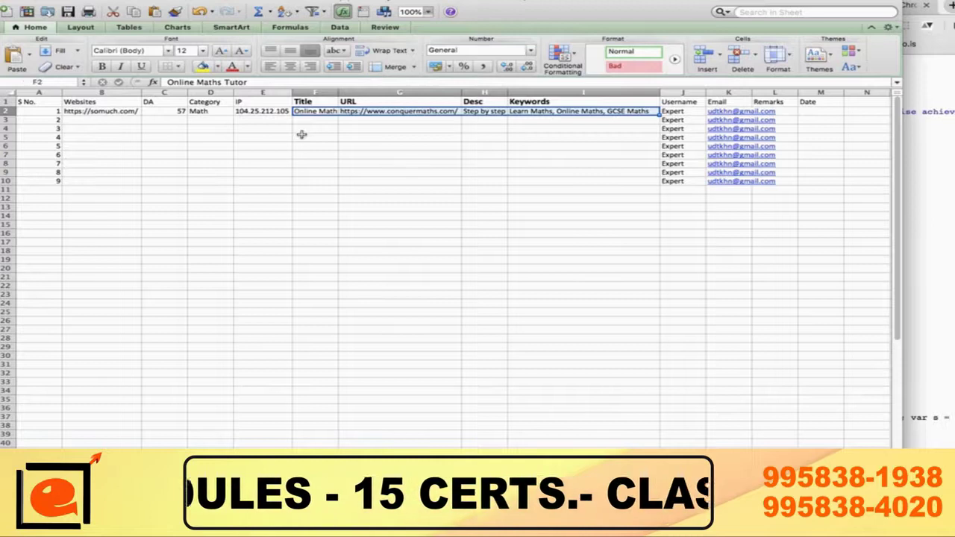
pyautogui.hotkey('shift', 'Down')
pyautogui.hotkey('shift', 'Down')
pyautogui.hotkey('shift', 'Down')
pyautogui.hotkey('shift', 'Down')
pyautogui.hotkey('shift', 'Down')
pyautogui.hotkey('shift', 'Down')
pyautogui.hotkey('shift', 'Down')
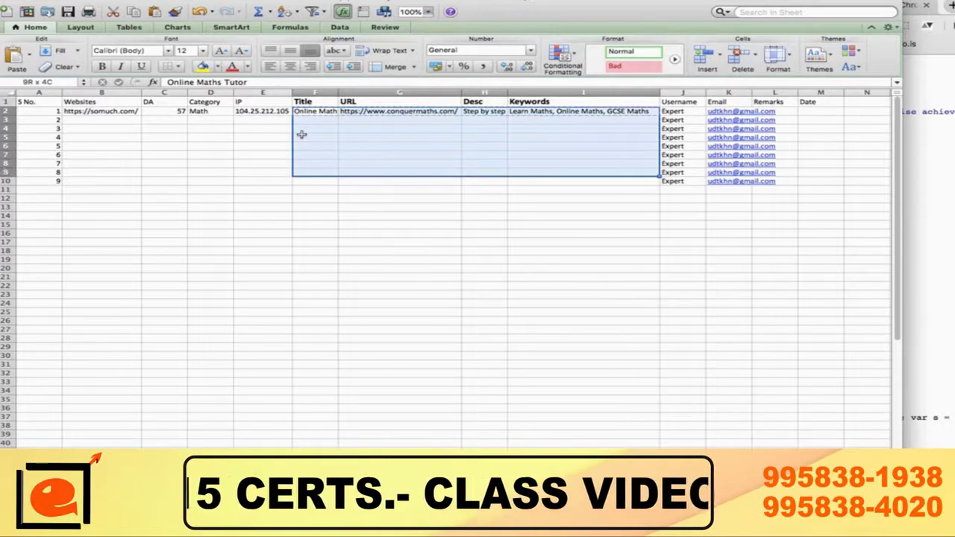
pyautogui.hotkey('shift', 'Down')
pyautogui.press('super+v')
# Step: Check the copied titles, URLs, descriptions and keywords in rows 3–10, then return to Chrome
pyautogui.click(301, 132)
pyautogui.press('Right')
pyautogui.press('Right')
pyautogui.press('Right')
pyautogui.press('Left')
pyautogui.press('Left')
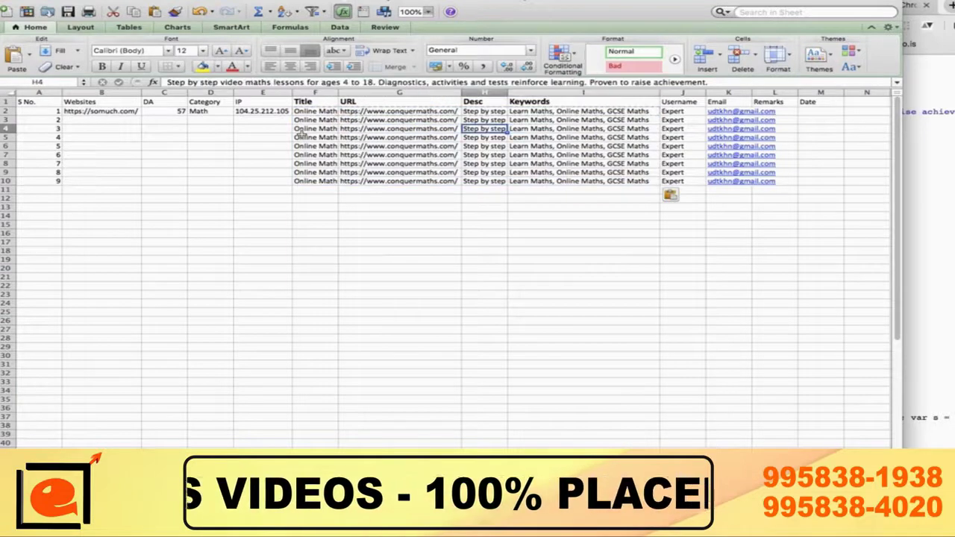
pyautogui.press('Up')
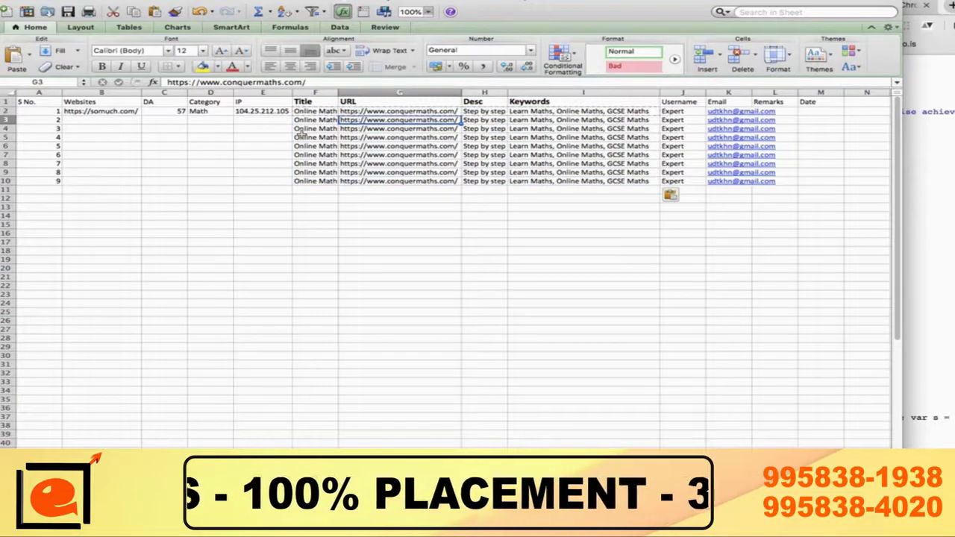
pyautogui.press('Right')
pyautogui.press('Down')
pyautogui.press('Down')
pyautogui.press('Down')
pyautogui.press('Down')
pyautogui.press('Down')
pyautogui.press('Down')
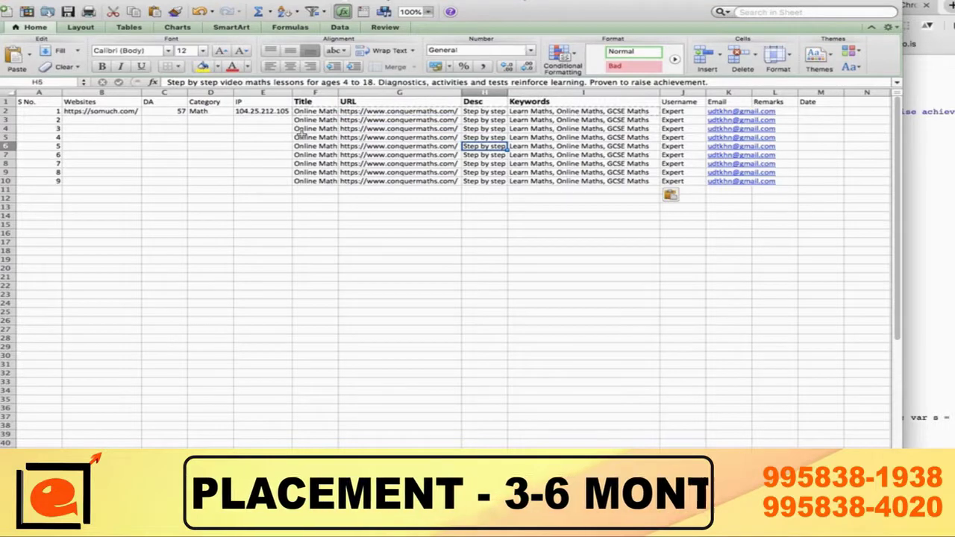
pyautogui.press('Down')
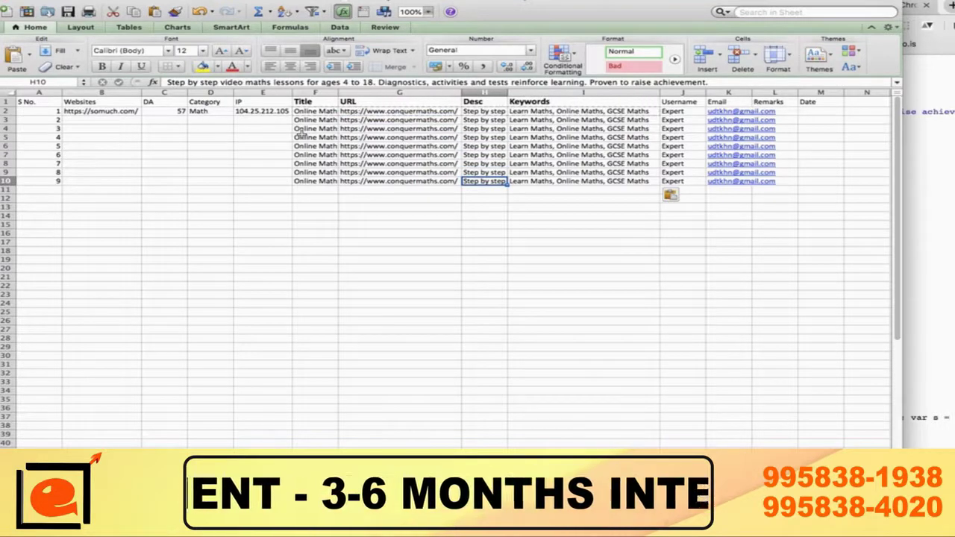
pyautogui.press('Up')
pyautogui.press('Up')
pyautogui.press('Up')
pyautogui.press('Up')
pyautogui.press('Up')
pyautogui.press('Up')
pyautogui.press('Up')
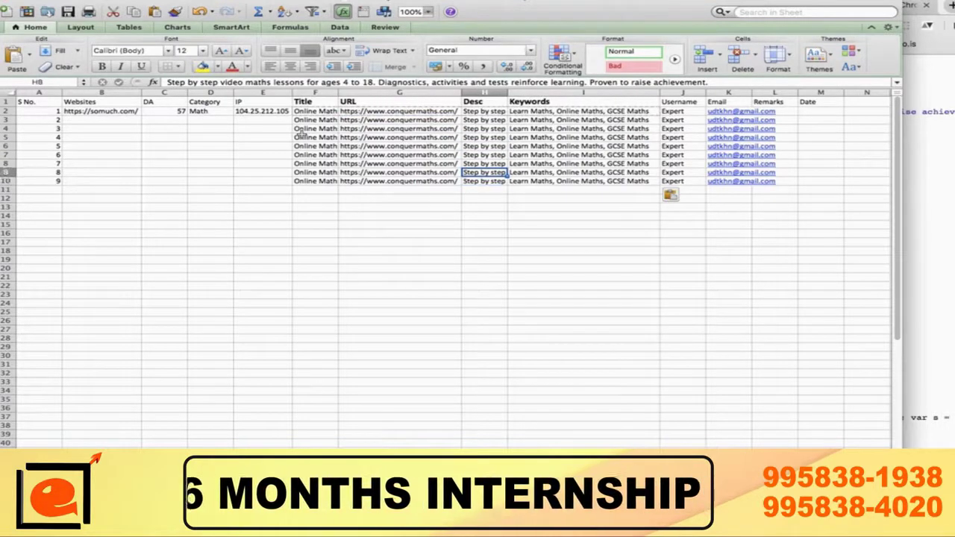
pyautogui.press('Left')
pyautogui.press('Left')
pyautogui.press('Left')
pyautogui.press('Left')
pyautogui.press('Left')
pyautogui.press('Left')
pyautogui.press('Left')
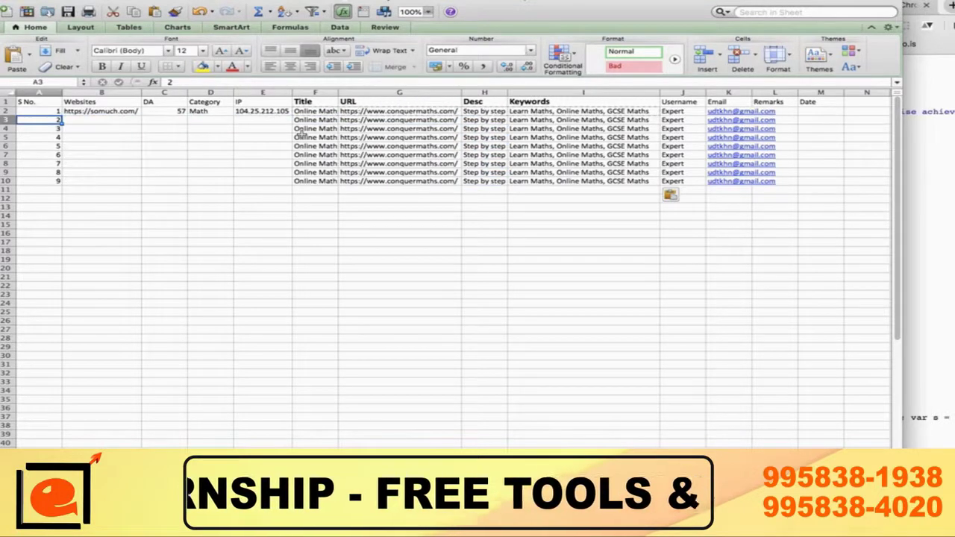
pyautogui.press('Right')
pyautogui.press('Right')
pyautogui.press('Right')
pyautogui.press('Right')
pyautogui.press('Left')
pyautogui.press('Left')
pyautogui.press('Left')
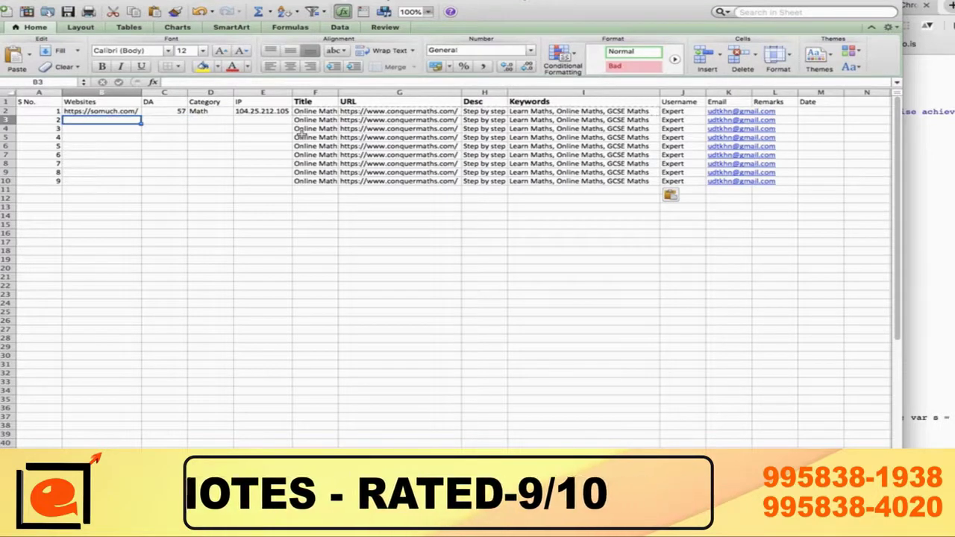
pyautogui.press('Right')
pyautogui.press('Right')
pyautogui.press('Right')
pyautogui.press('Right')
pyautogui.press('Right')
pyautogui.press('Right')
pyautogui.press('Right')
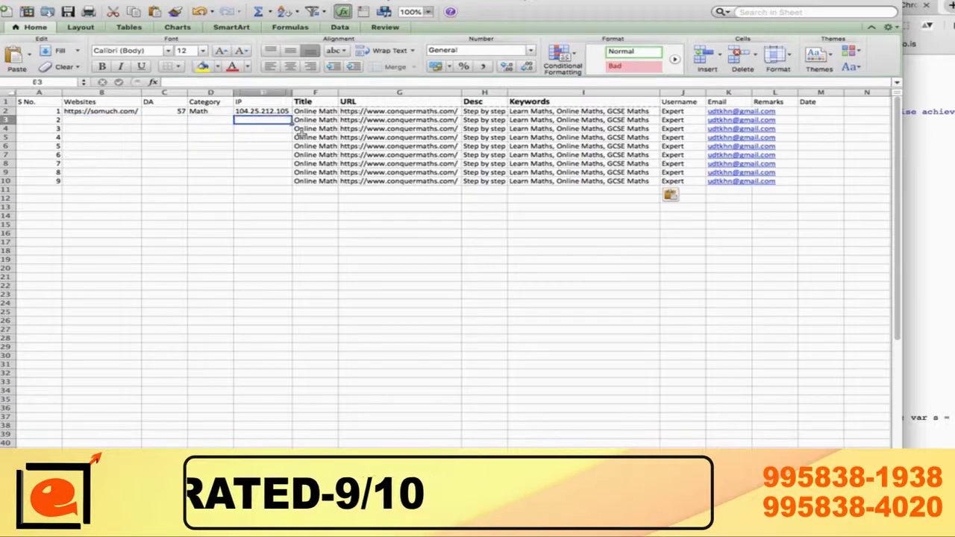
pyautogui.press('Right')
pyautogui.press('Right')
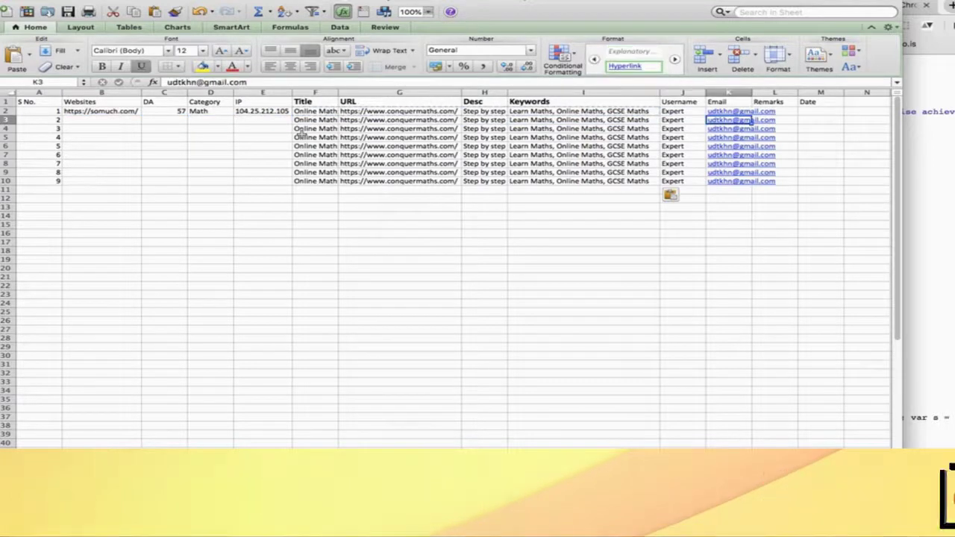
pyautogui.press('Left')
pyautogui.press('Left')
pyautogui.press('Left')
pyautogui.press('Left')
pyautogui.press('Left')
pyautogui.press('Left')
pyautogui.press('Left')
pyautogui.press('Left')
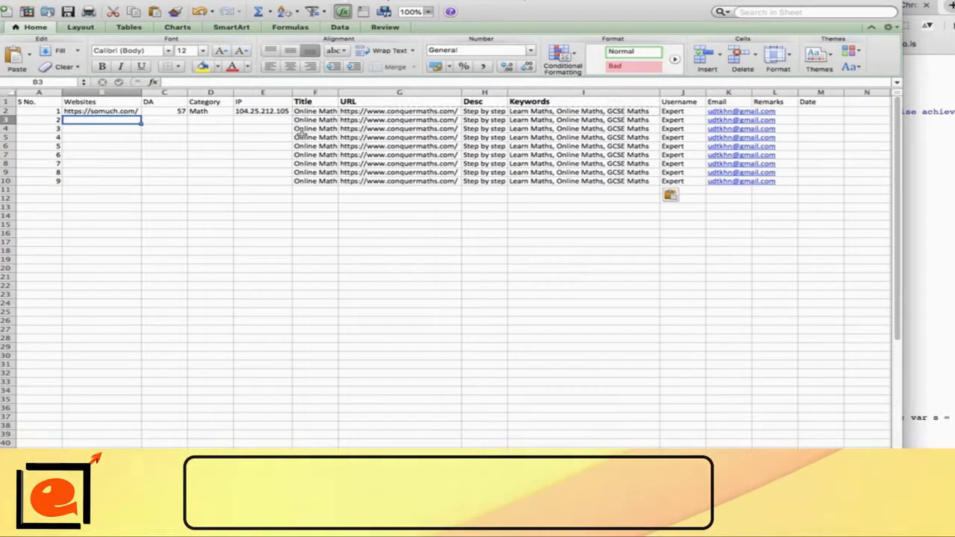
pyautogui.press('super+Tab')
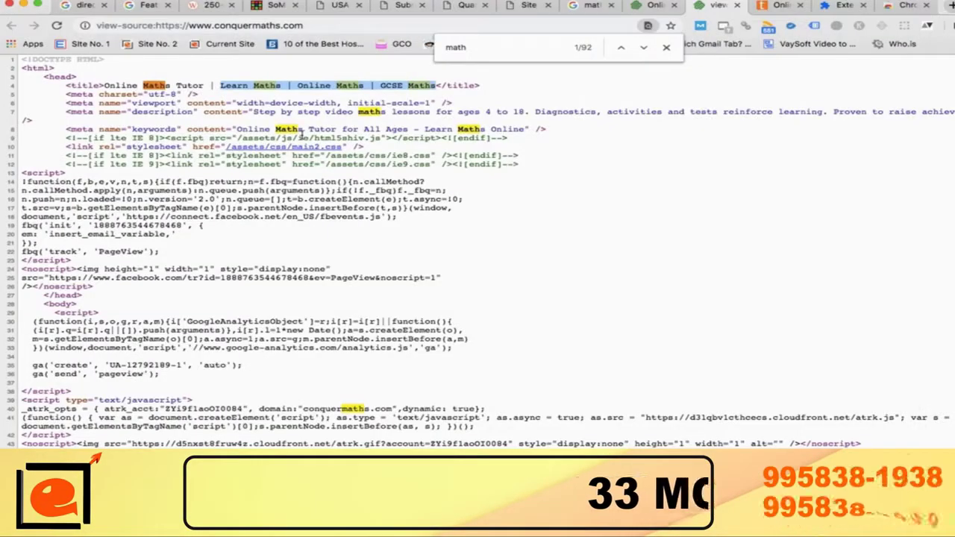
# Step: Close the page source and ConquerMaths tabs to return to the USA Listing Directory
pyautogui.click(738, 5)
pyautogui.click(674, 5)
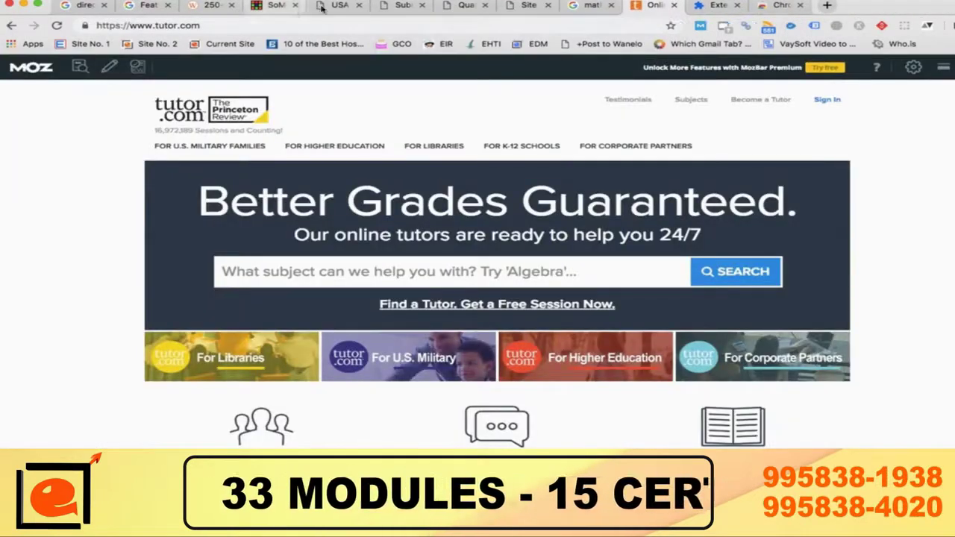
pyautogui.click(321, 6)
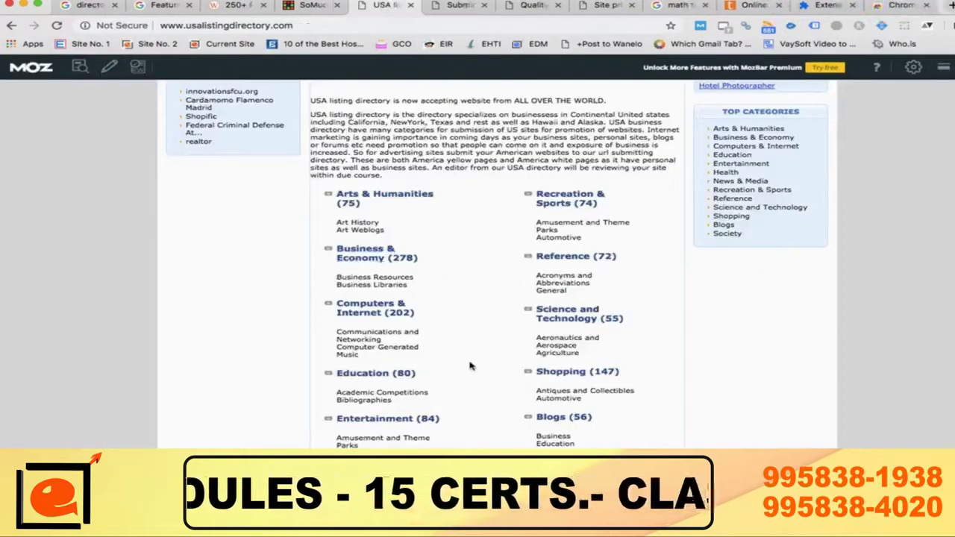
# Step: Scroll through the Computers & Internet subcategories, such as Search Engine Optimization (47), and back up
pyautogui.scroll(-4, 470, 366)
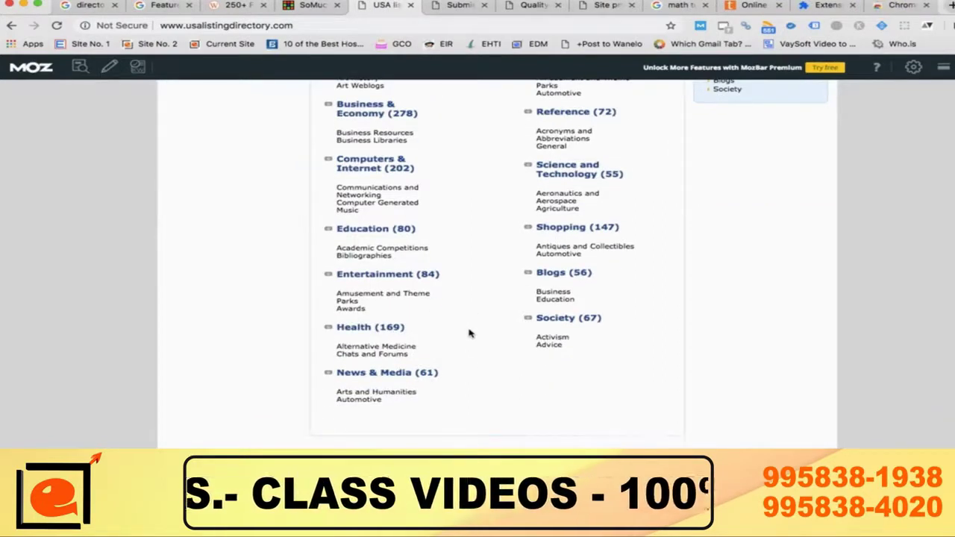
pyautogui.scroll(2, 470, 333)
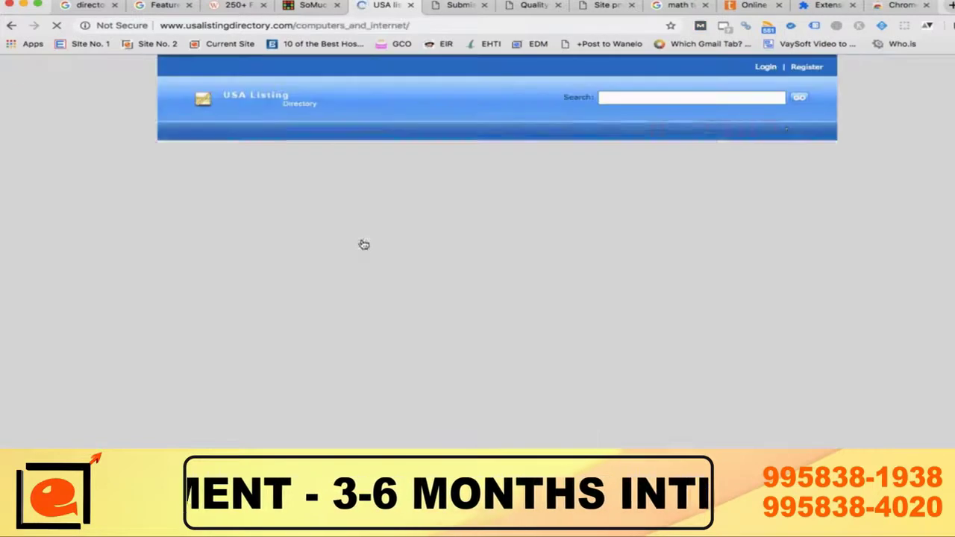
pyautogui.scroll(-3, 508, 339)
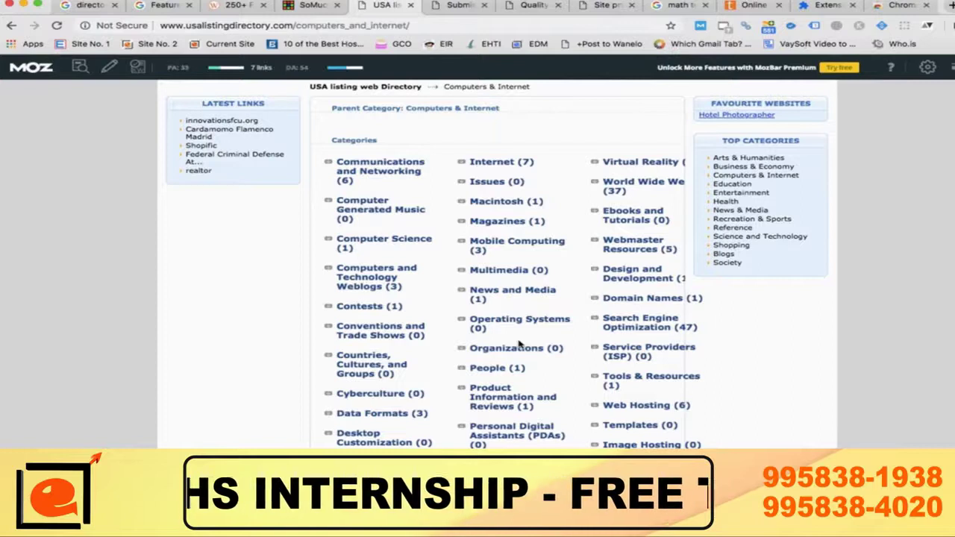
pyautogui.scroll(-3, 521, 343)
pyautogui.scroll(-1, 520, 345)
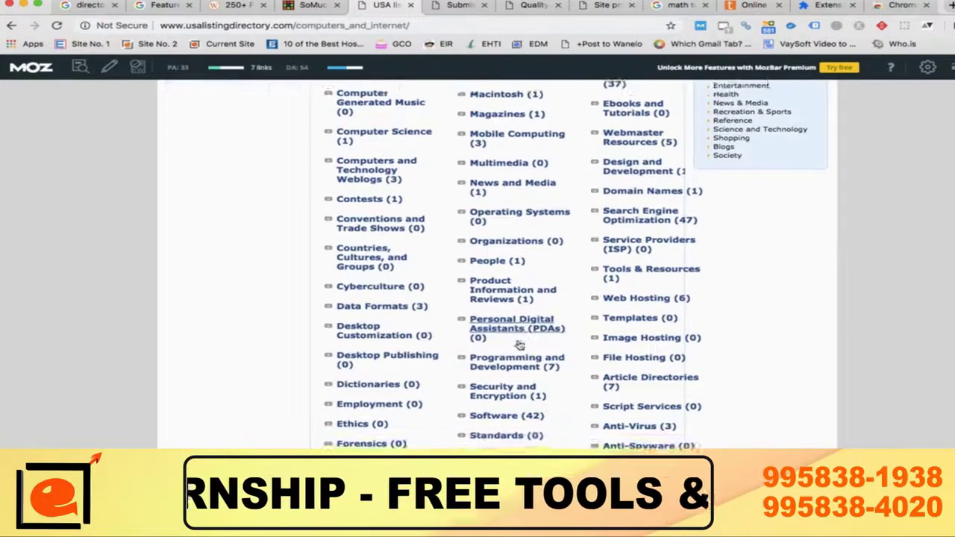
pyautogui.scroll(2, 650, 224)
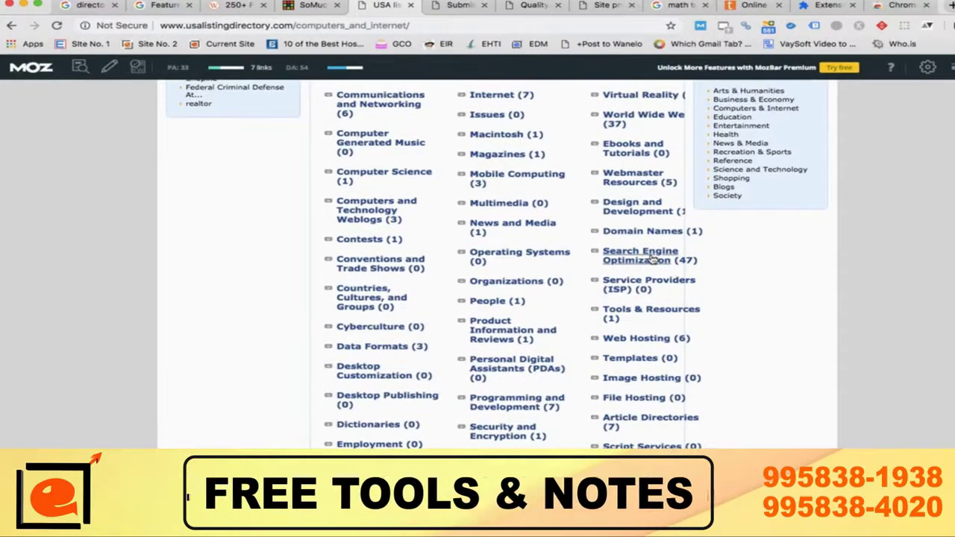
pyautogui.scroll(-3, 540, 313)
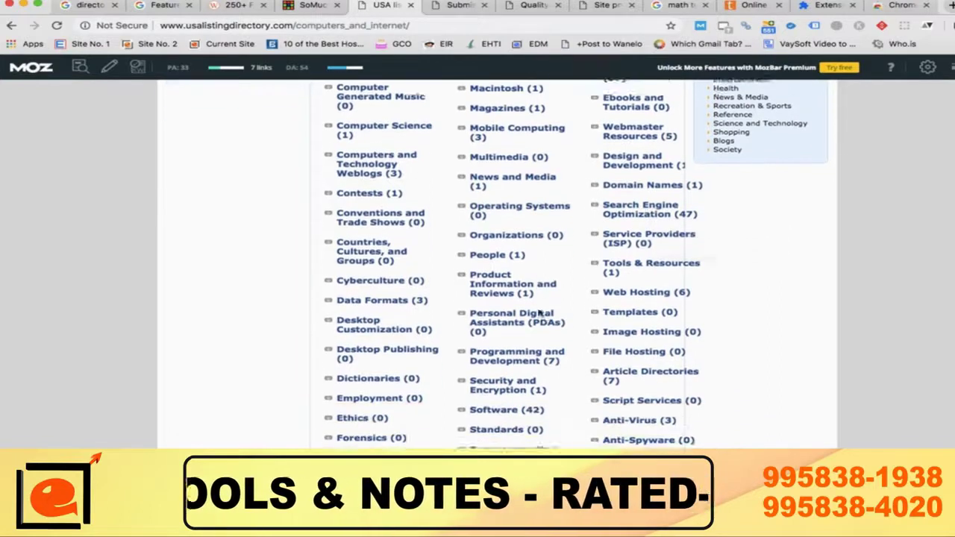
pyautogui.scroll(-2, 540, 313)
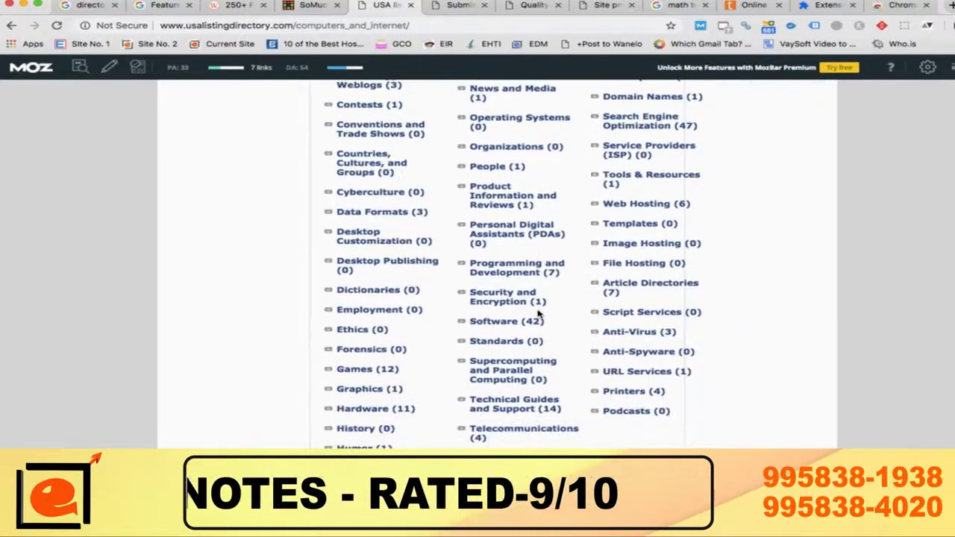
pyautogui.scroll(10, 540, 313)
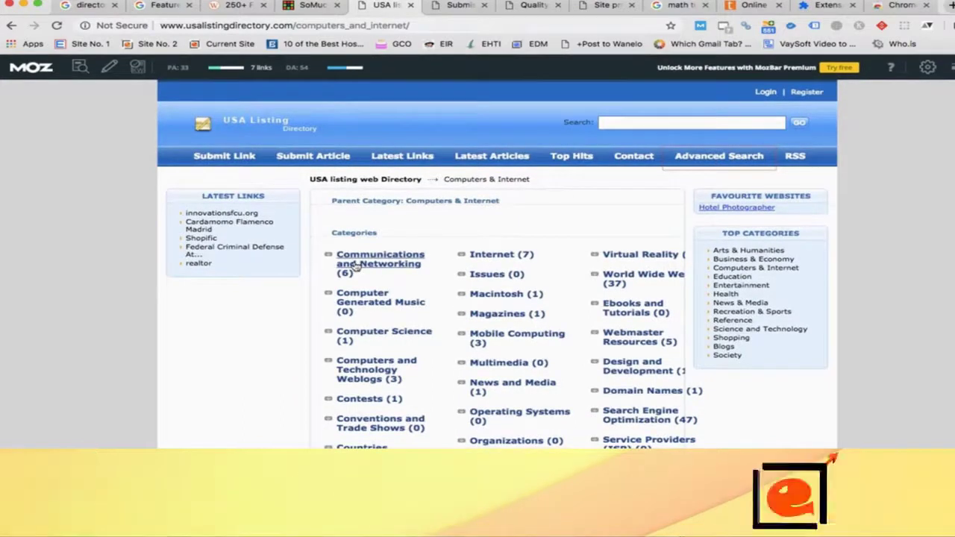
# Step: Search the directory for 'digital marketing' and review which categories the results fall under
pyautogui.click(646, 123)
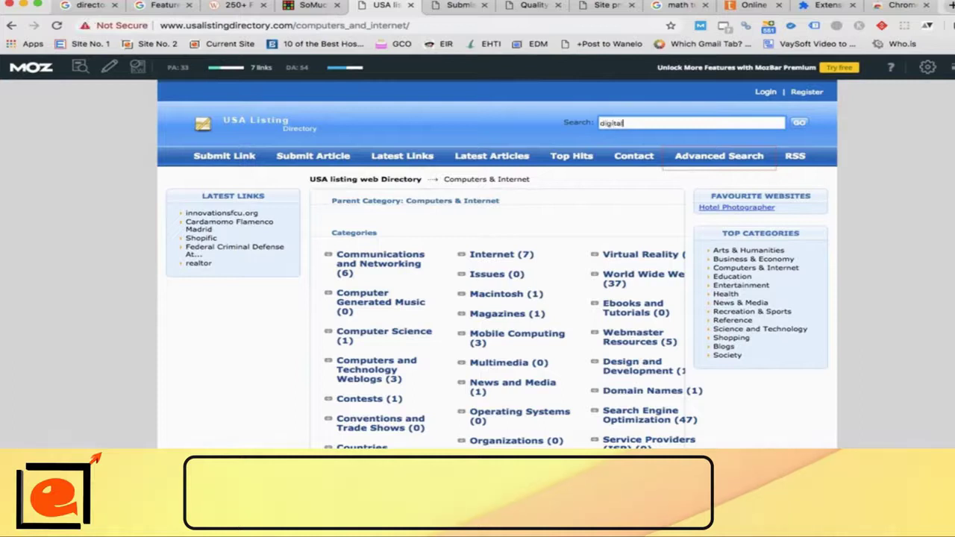
pyautogui.write('digital marketing')
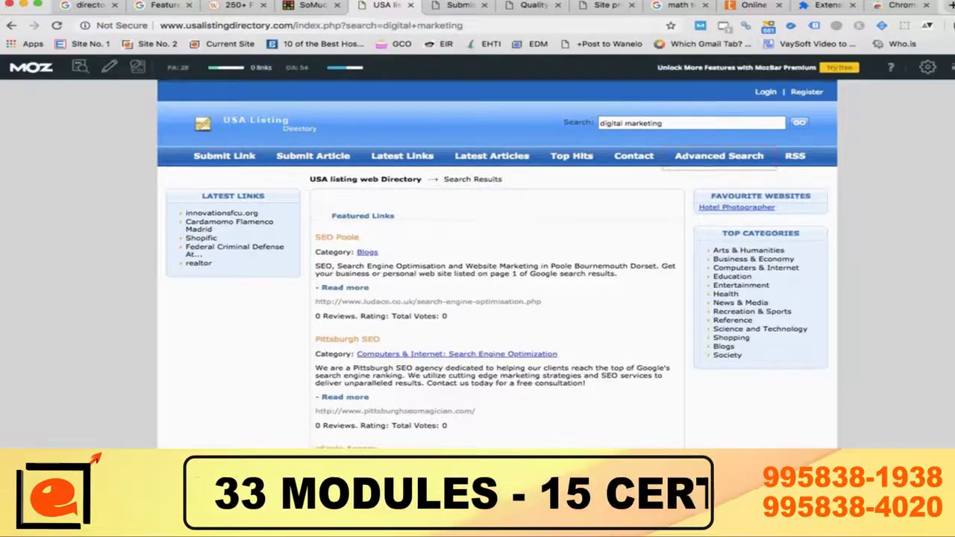
pyautogui.scroll(-4, 445, 348)
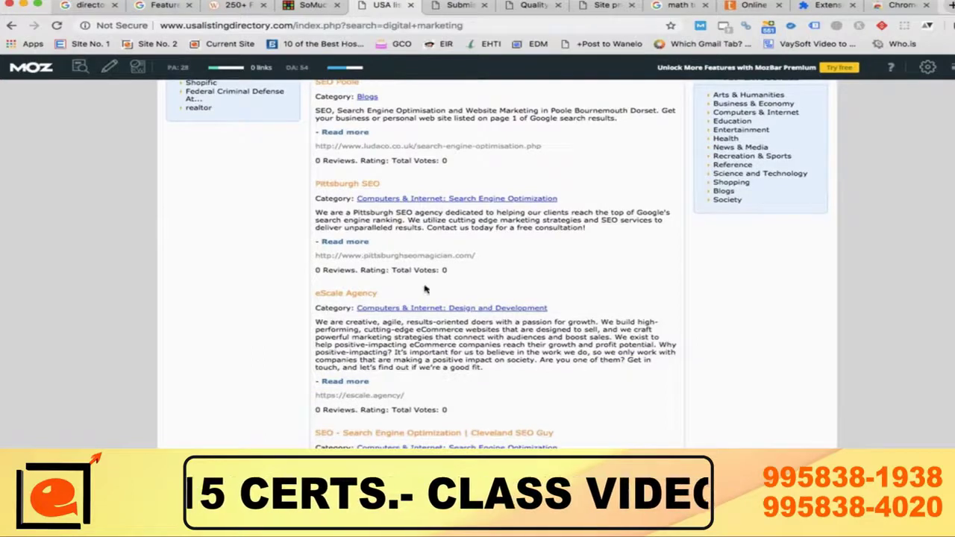
pyautogui.scroll(1, 426, 290)
pyautogui.scroll(-4, 426, 290)
pyautogui.scroll(-4, 428, 291)
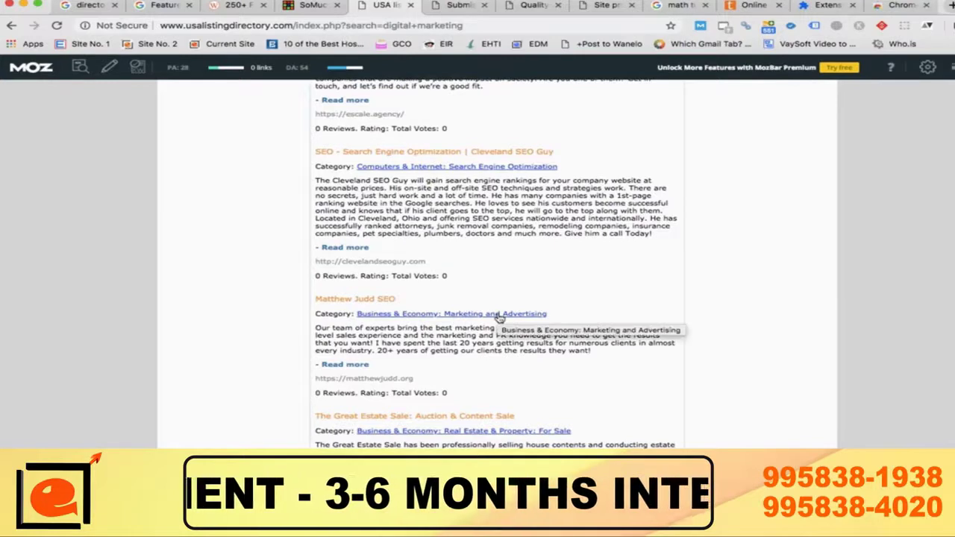
pyautogui.scroll(10, 480, 321)
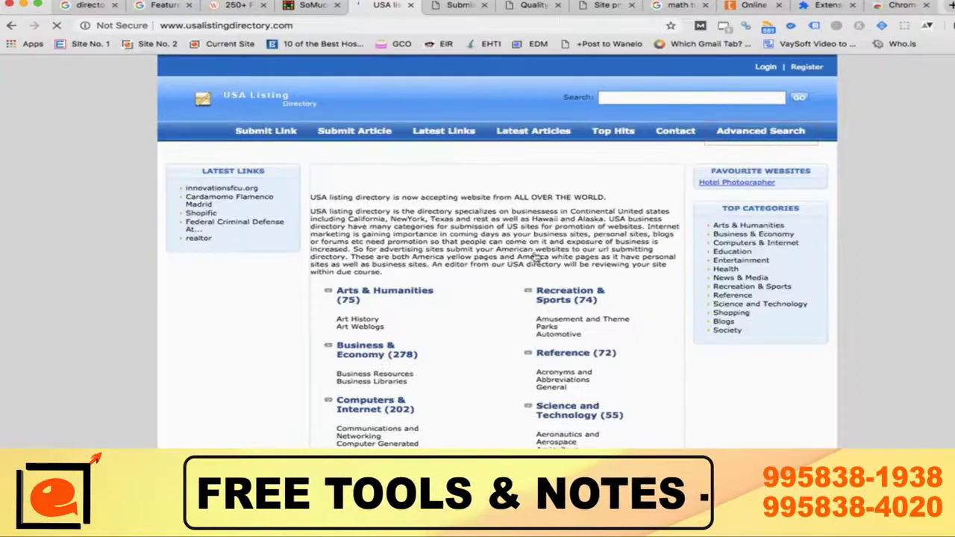
# Step: Open the Education (80) category and look over its subcategories
pyautogui.scroll(-5, 536, 258)
pyautogui.scroll(-2, 536, 258)
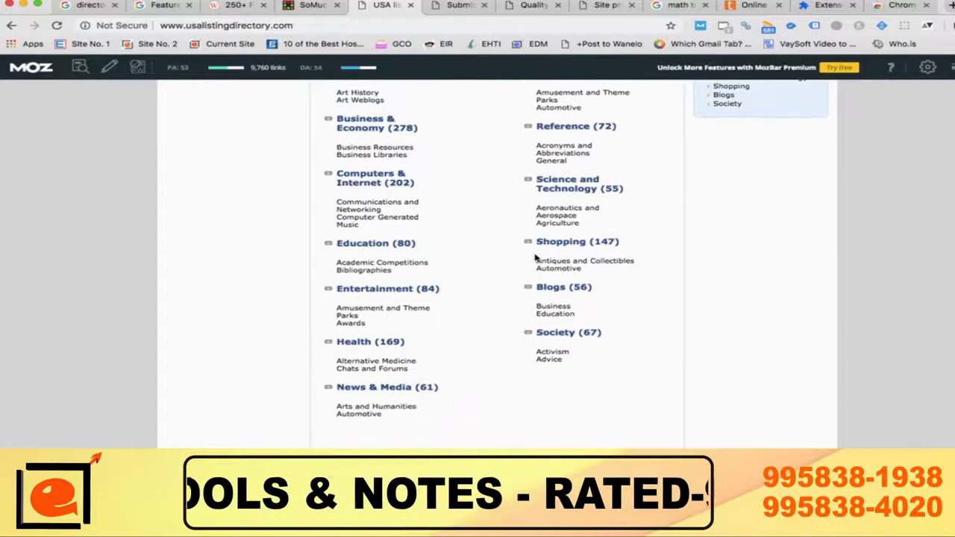
pyautogui.click(369, 247)
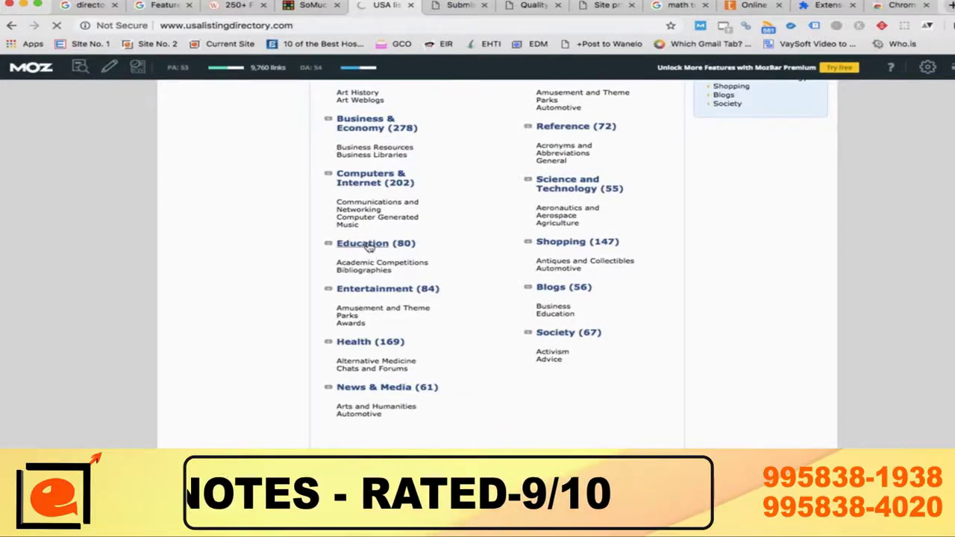
pyautogui.scroll(-3, 651, 317)
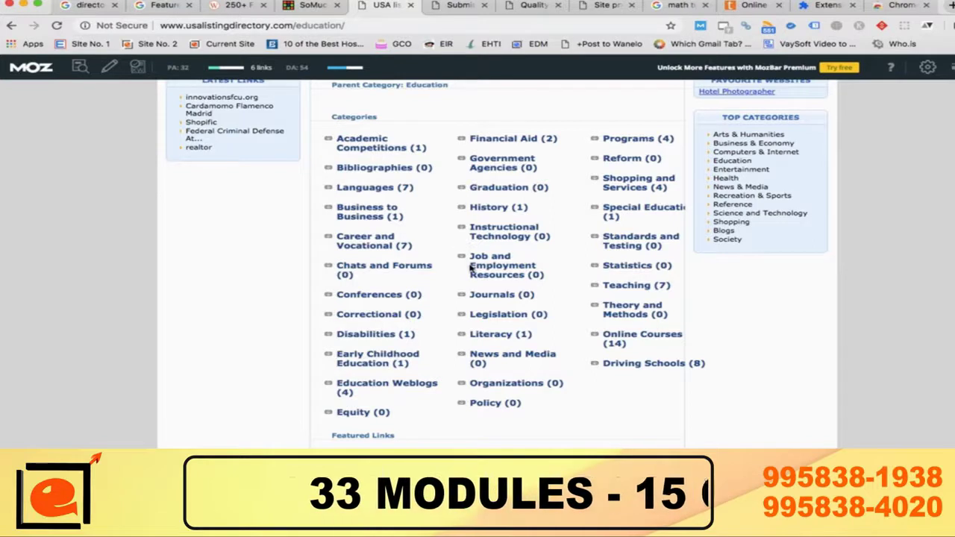
pyautogui.scroll(3, 514, 285)
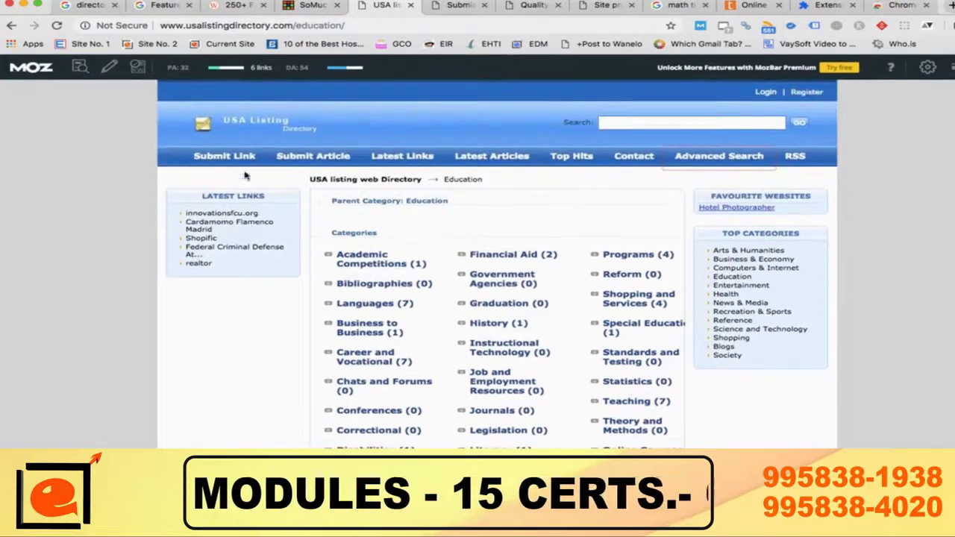
# Step: Return to the Computers & Internet category and scroll its subcategories like Software (42) and Training (8)
pyautogui.click(252, 124)
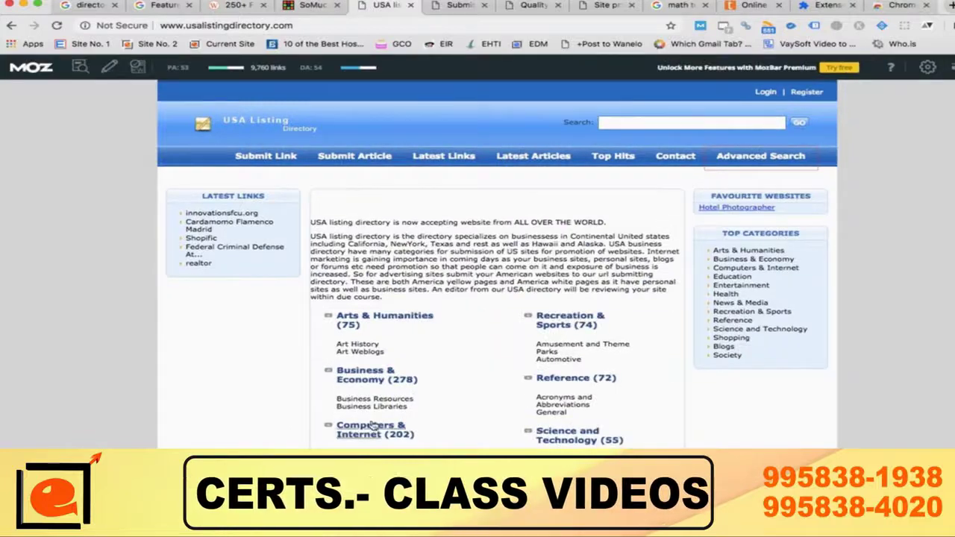
pyautogui.click(371, 427)
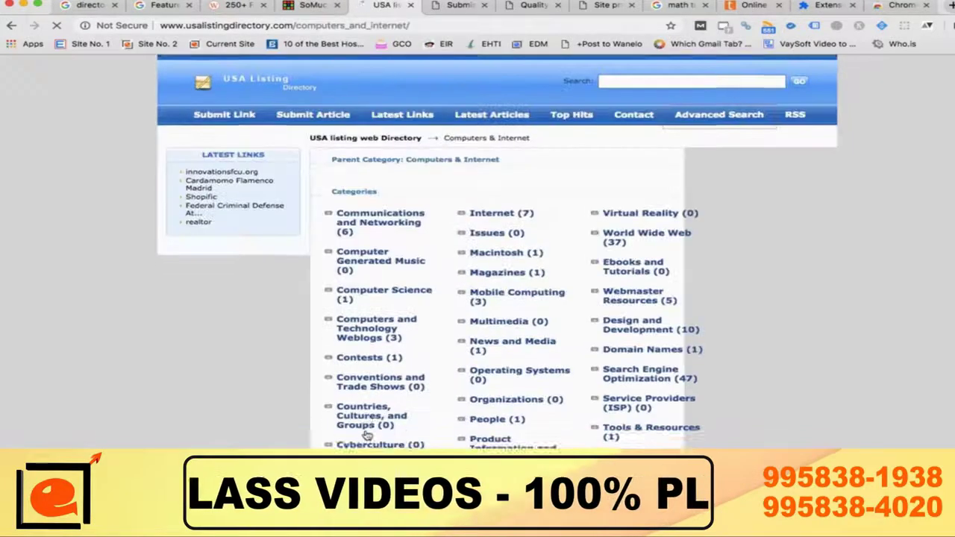
pyautogui.scroll(-3, 367, 436)
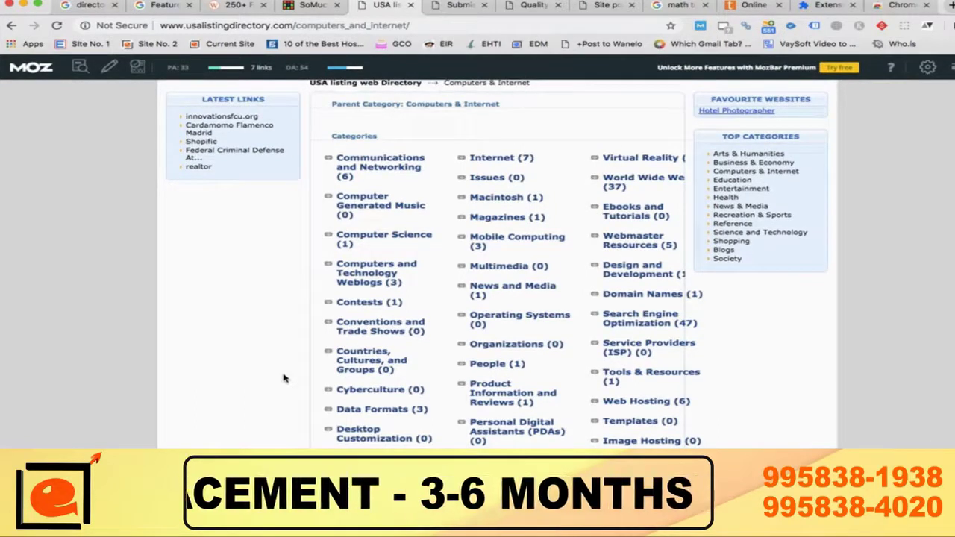
pyautogui.scroll(-2, 284, 378)
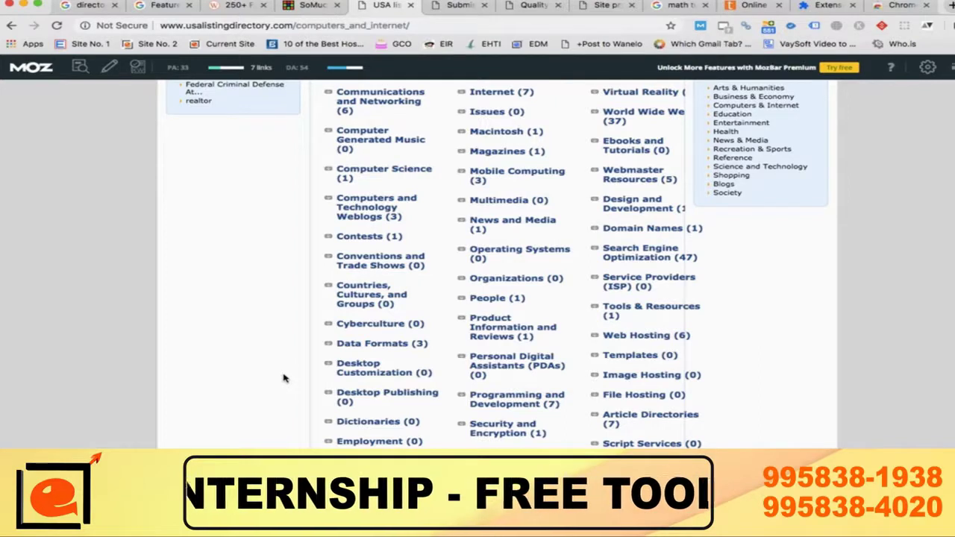
pyautogui.scroll(-8, 284, 378)
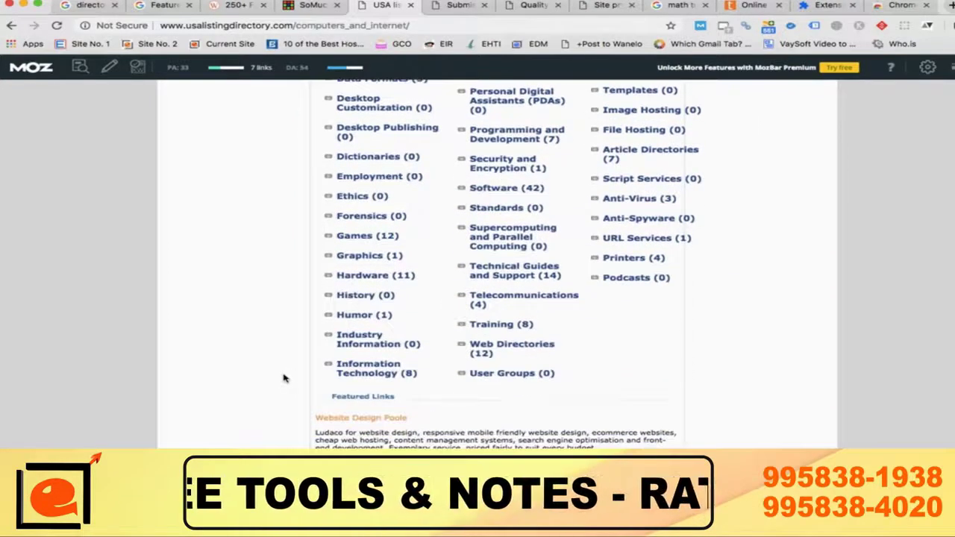
pyautogui.scroll(10, 283, 378)
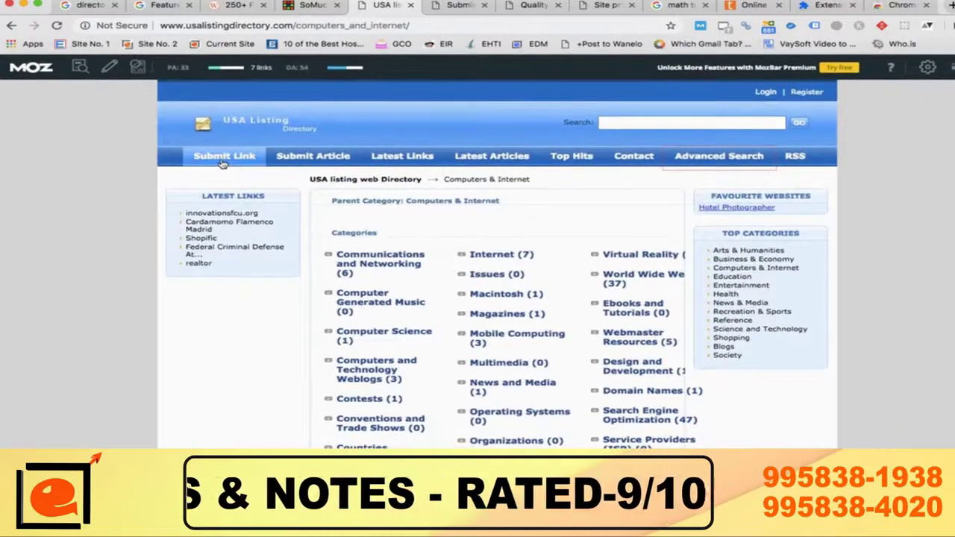
# Step: Open the Search Engine Optimization subcategory, noting the category path in the address
pyautogui.click(296, 26)
pyautogui.moveTo(296, 26); pyautogui.dragTo(429, 26)
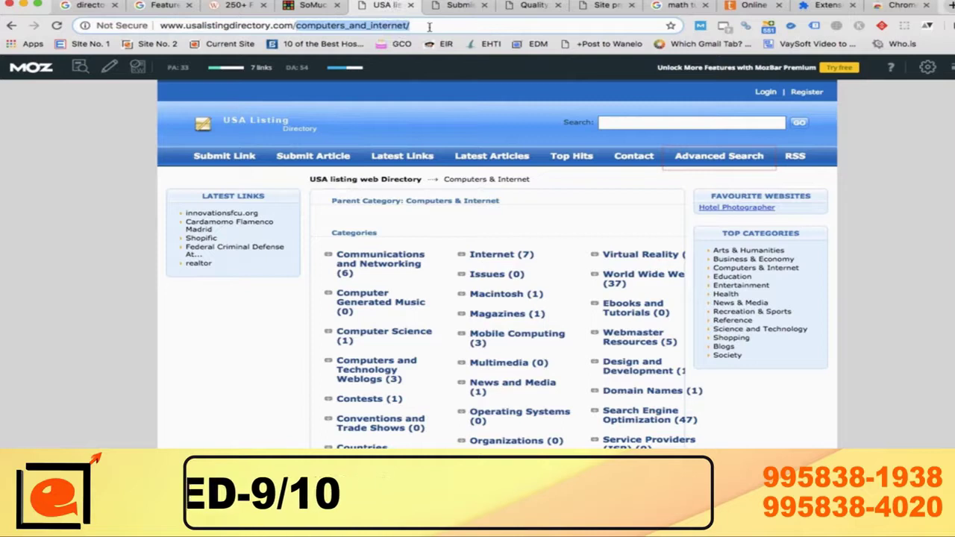
pyautogui.scroll(-1, 245, 356)
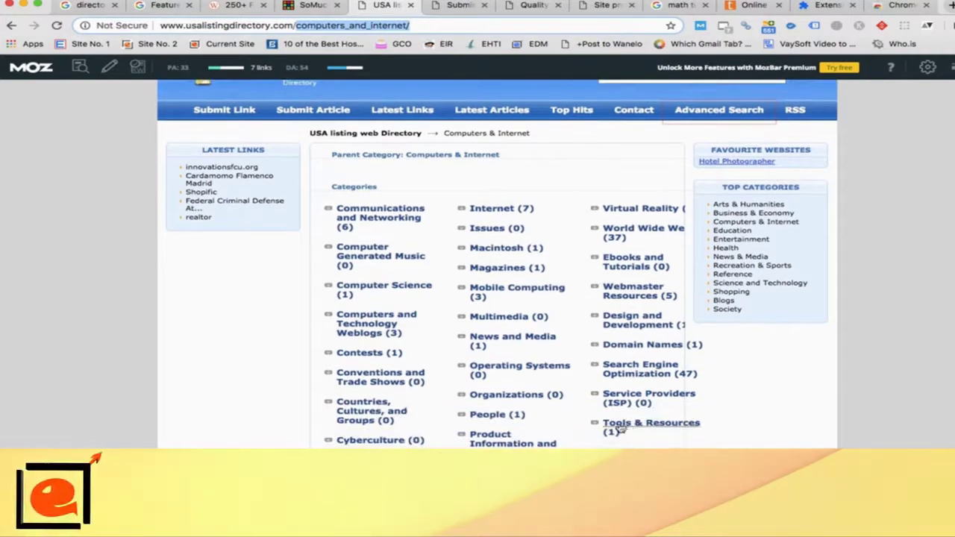
pyautogui.click(626, 370)
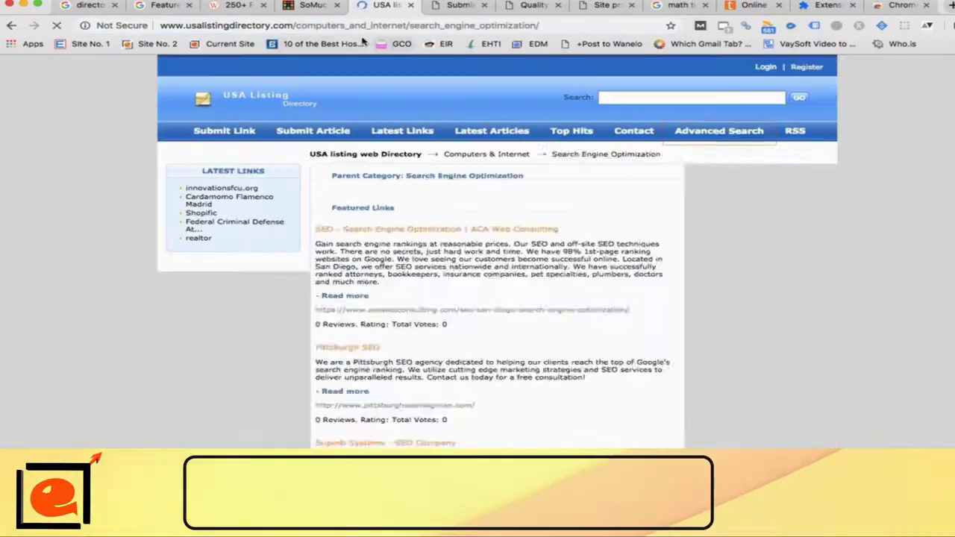
# Step: Trim the subcategory from the address to go back, then open Internet (7) and view its listings
pyautogui.moveTo(410, 24); pyautogui.dragTo(598, 19)
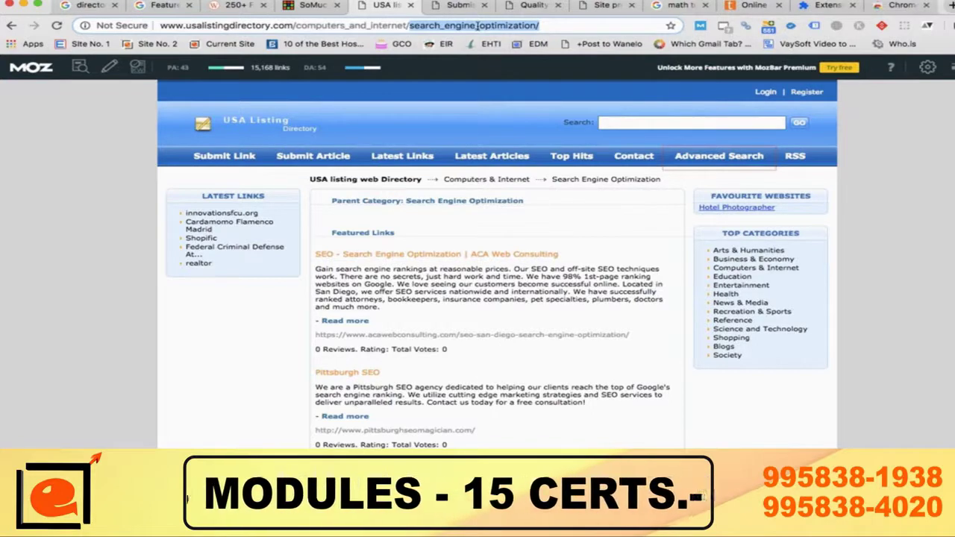
pyautogui.press('BackSpace')
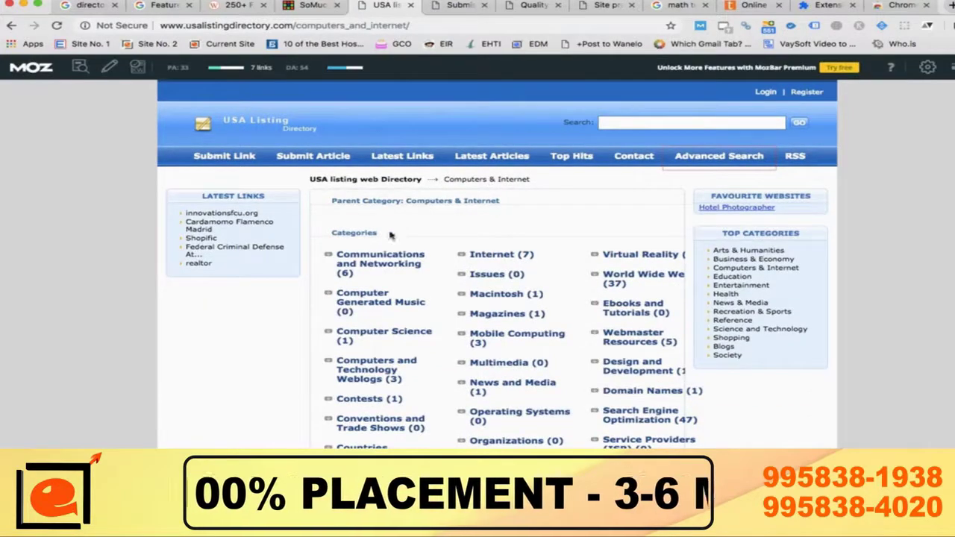
pyautogui.click(511, 256)
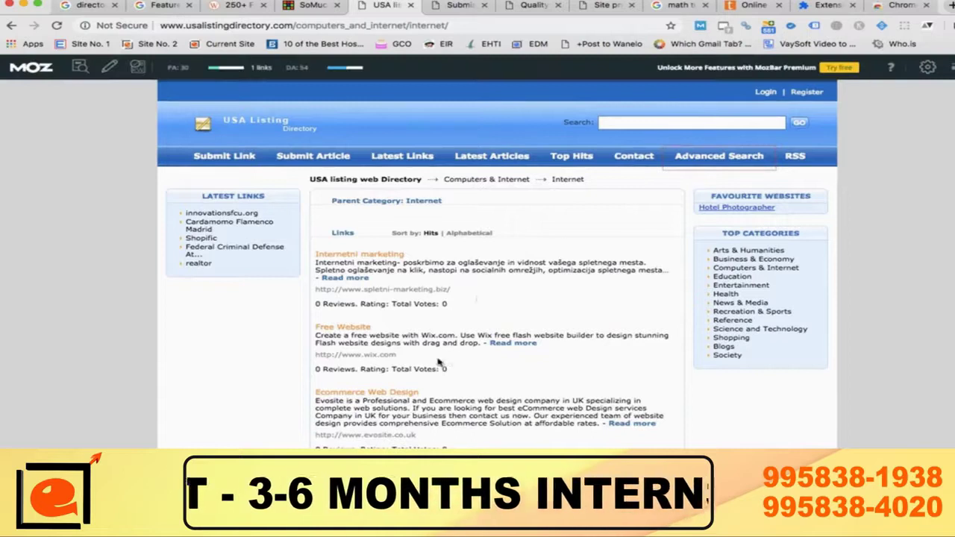
pyautogui.scroll(-3, 439, 362)
pyautogui.scroll(5, 439, 361)
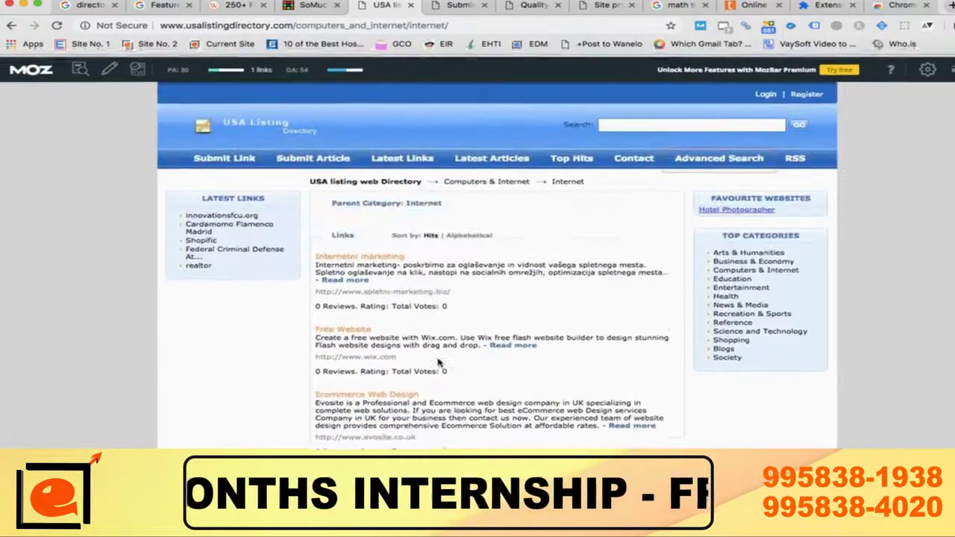
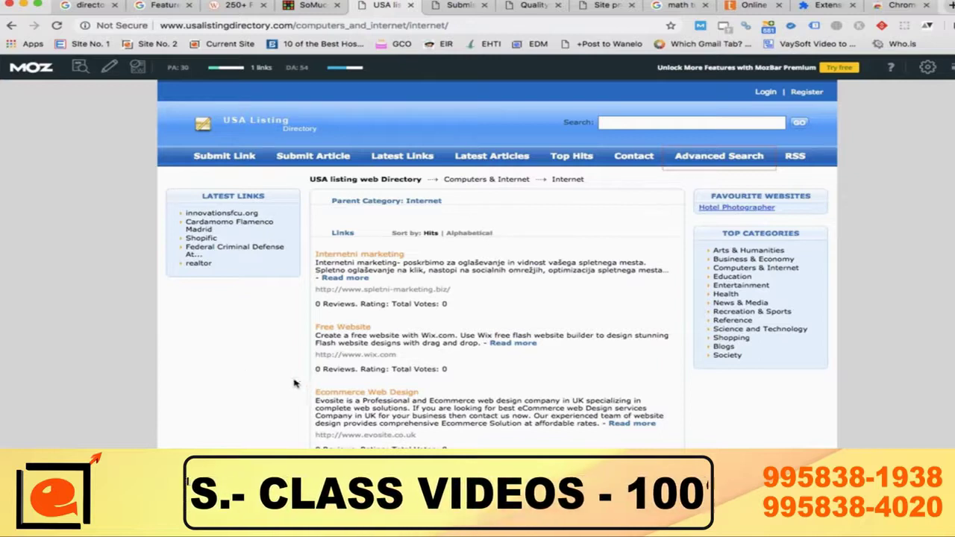
# Step: Open the USA Listing Directory's Submit Link form and scroll through it
pyautogui.click(224, 160)
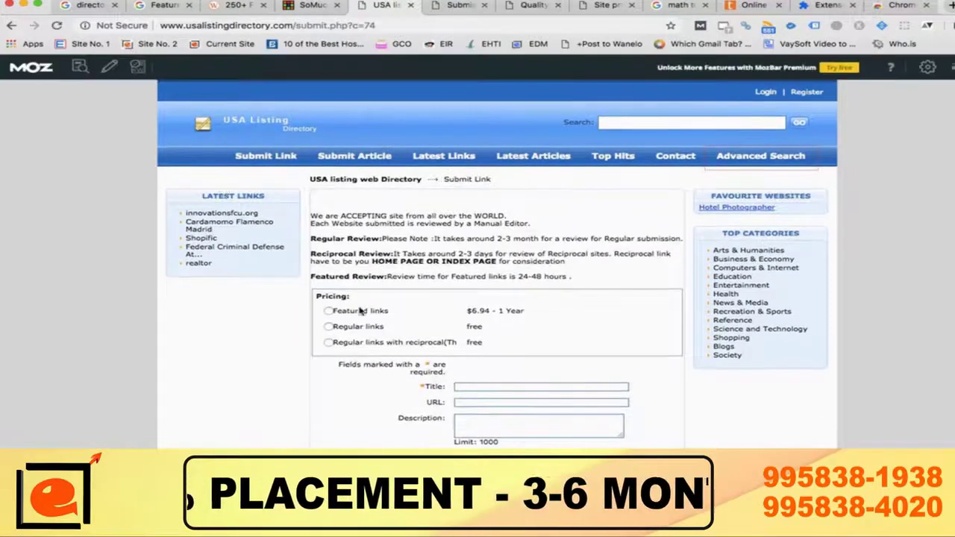
pyautogui.scroll(5, 308, 329)
pyautogui.scroll(-1, 308, 329)
pyautogui.hscroll(1, 308, 329)
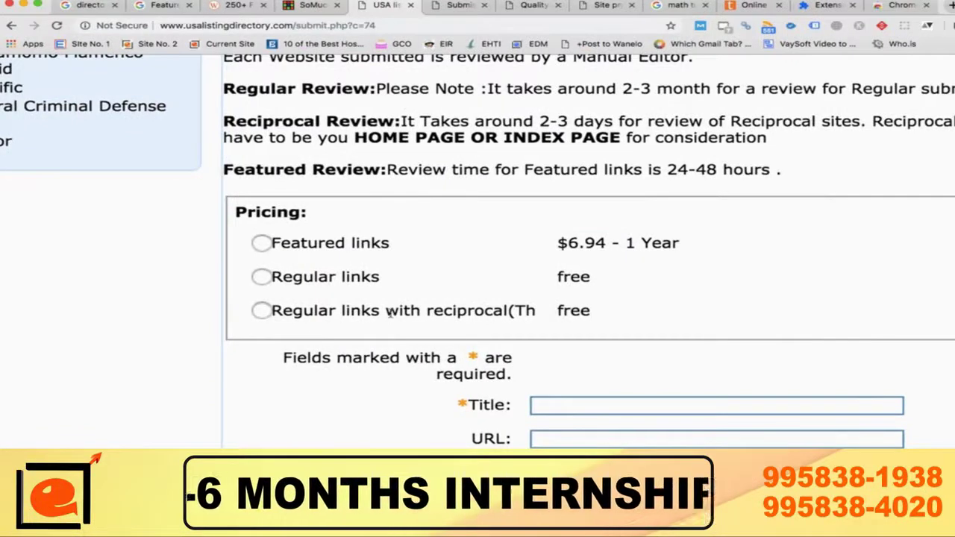
pyautogui.scroll(3, 390, 313)
pyautogui.scroll(1, 390, 314)
pyautogui.scroll(-2, 388, 314)
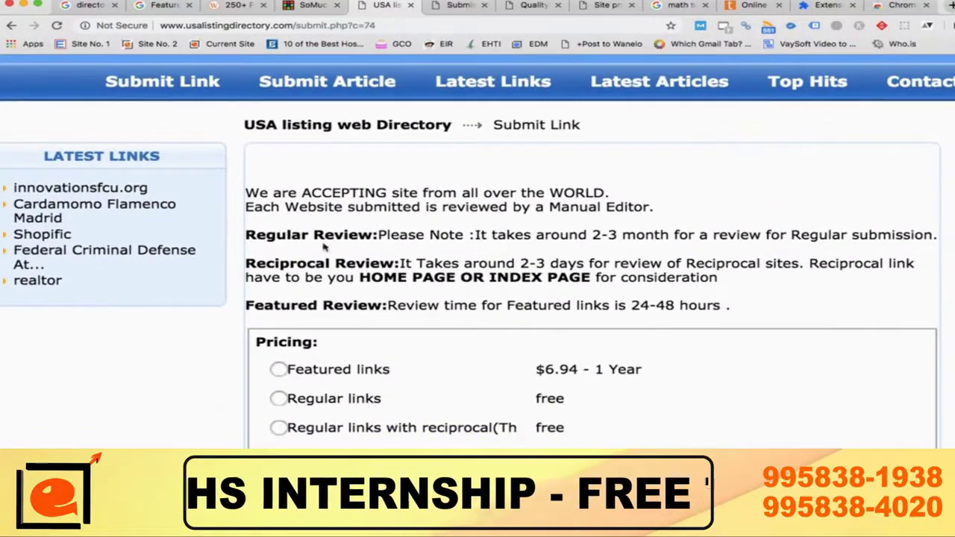
# Step: Highlight the review times: regular 2-3 months, reciprocal 2-3 days, featured 24-48 hours
pyautogui.moveTo(593, 235); pyautogui.dragTo(622, 234)
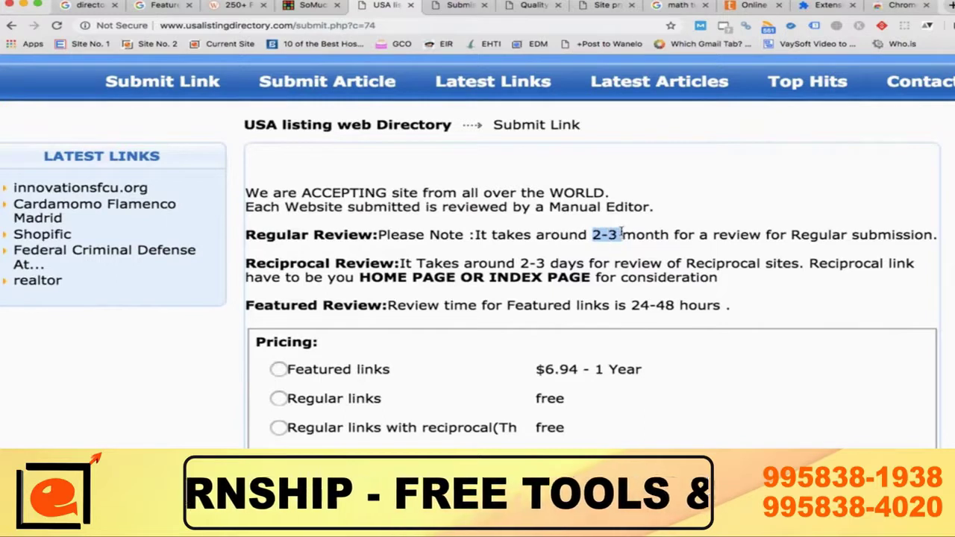
pyautogui.moveTo(521, 264); pyautogui.dragTo(561, 265)
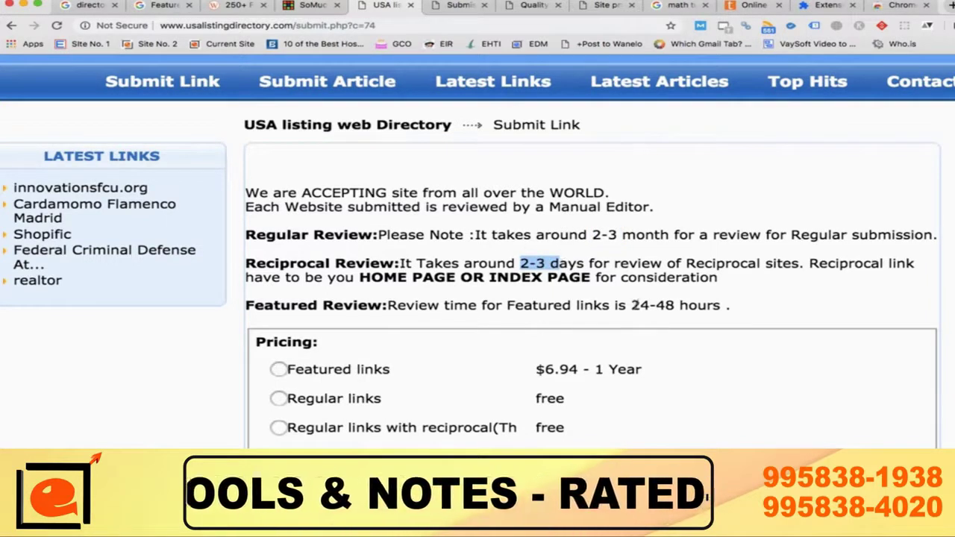
pyautogui.moveTo(632, 305); pyautogui.dragTo(681, 302)
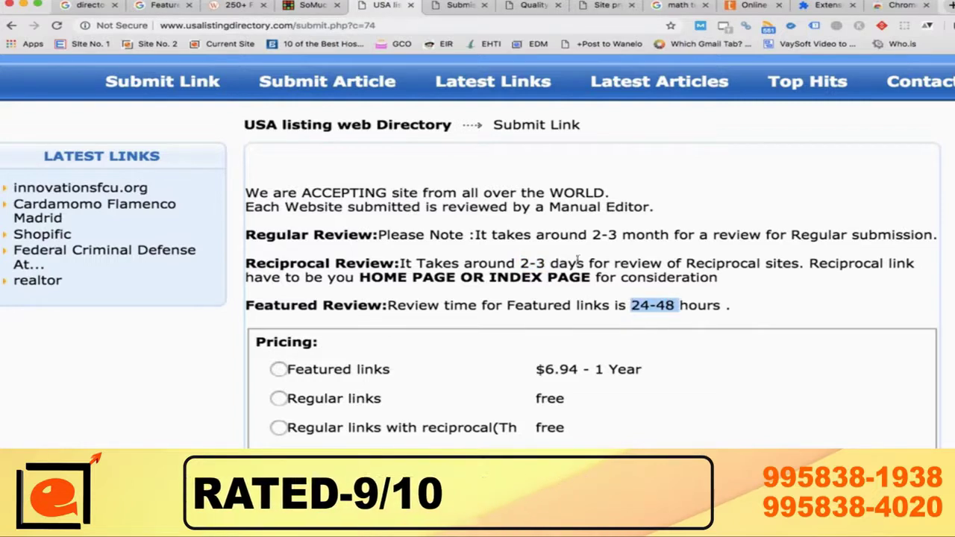
pyautogui.scroll(-3, 679, 257)
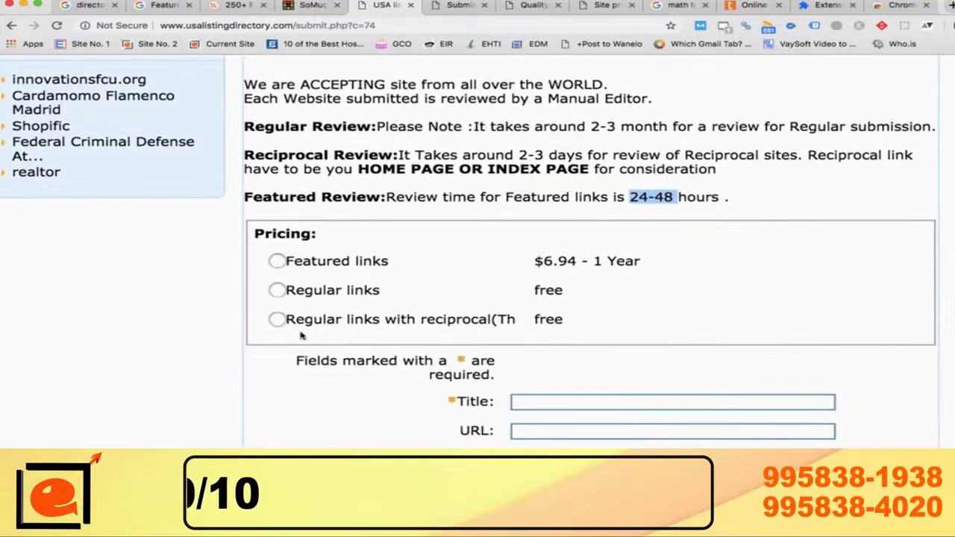
pyautogui.scroll(-5, 278, 293)
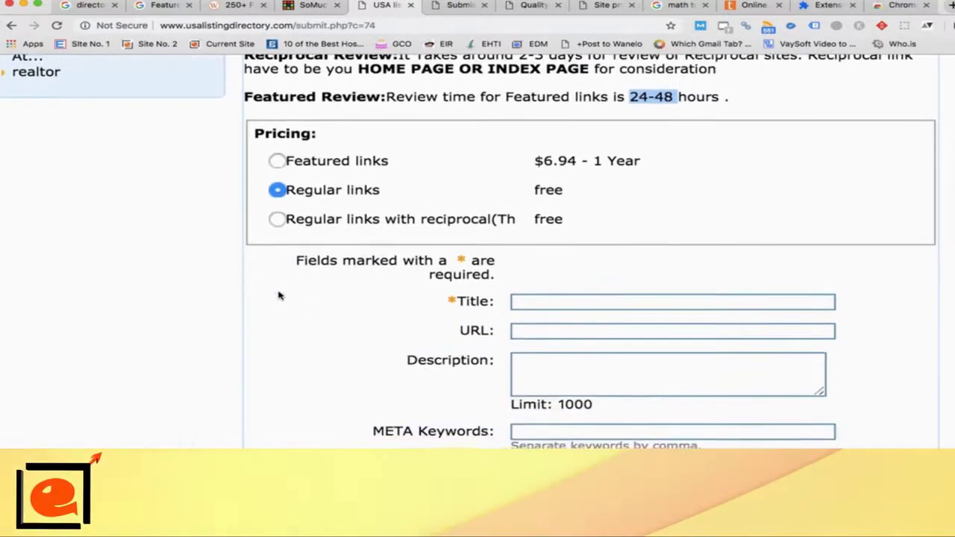
pyautogui.scroll(-1, 279, 295)
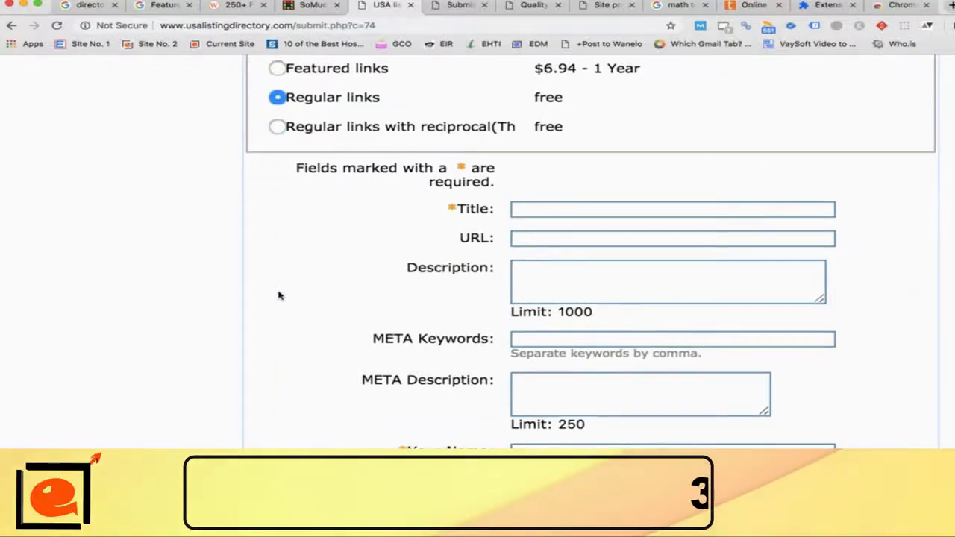
pyautogui.scroll(5, 279, 296)
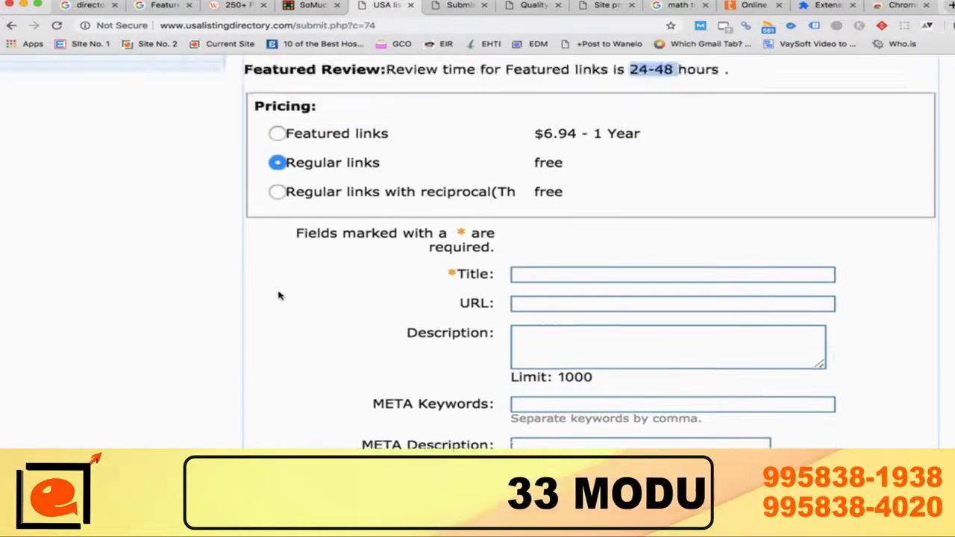
pyautogui.scroll(-3, 279, 295)
pyautogui.scroll(-2, 278, 293)
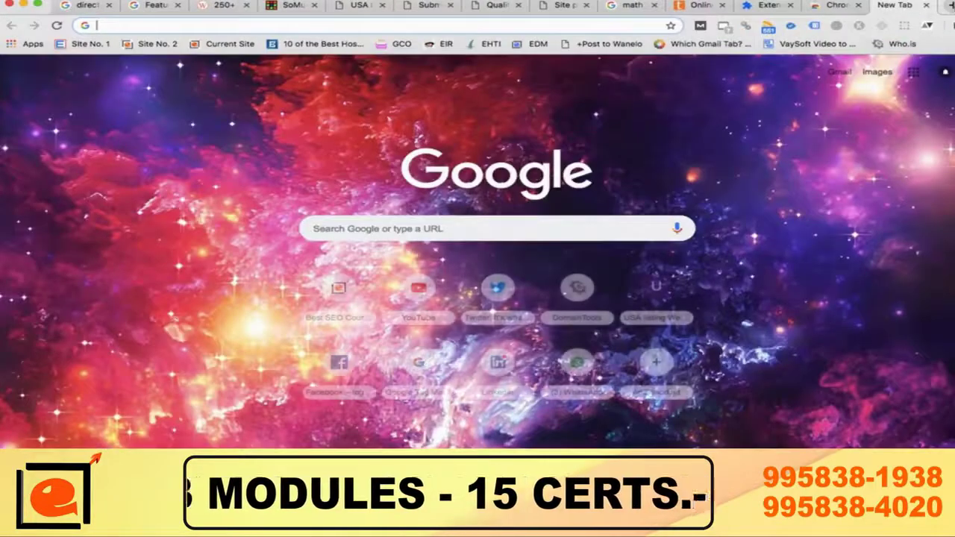
# Step: Search Google for 'digital marketing course in mumbai', fixing the typo, and scroll the results
pyautogui.write('digital ma')
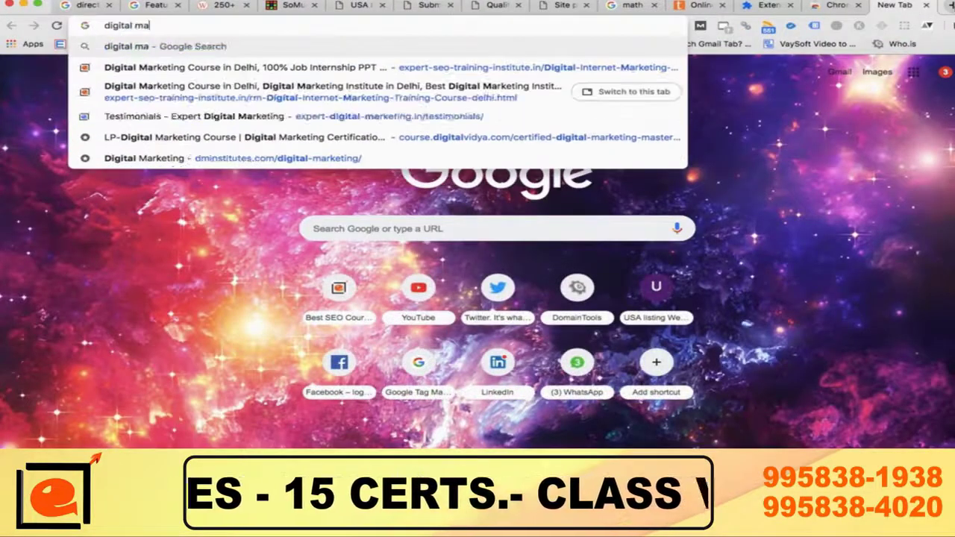
pyautogui.write('rketing course in ')
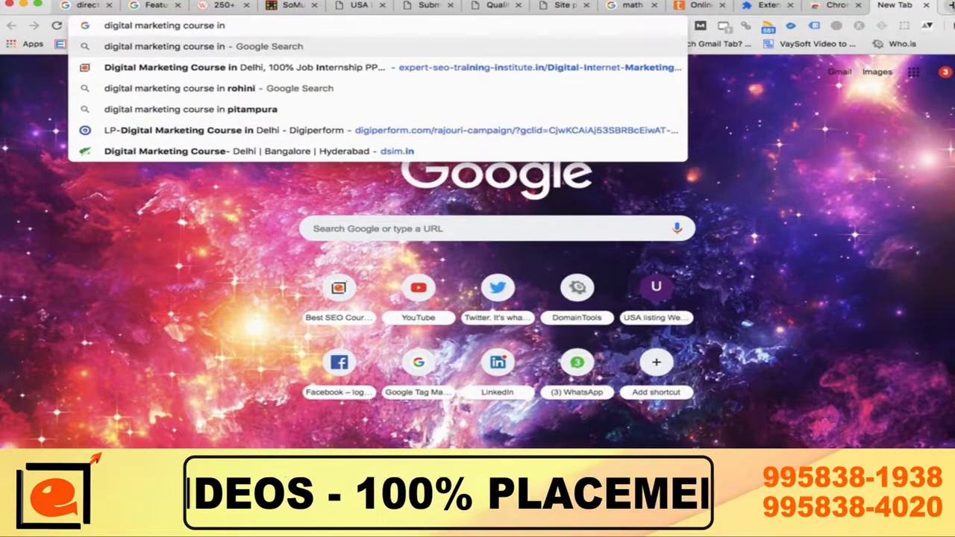
pyautogui.write('mumbau')
pyautogui.press('BackSpace')
pyautogui.write('i')
pyautogui.press('Return')
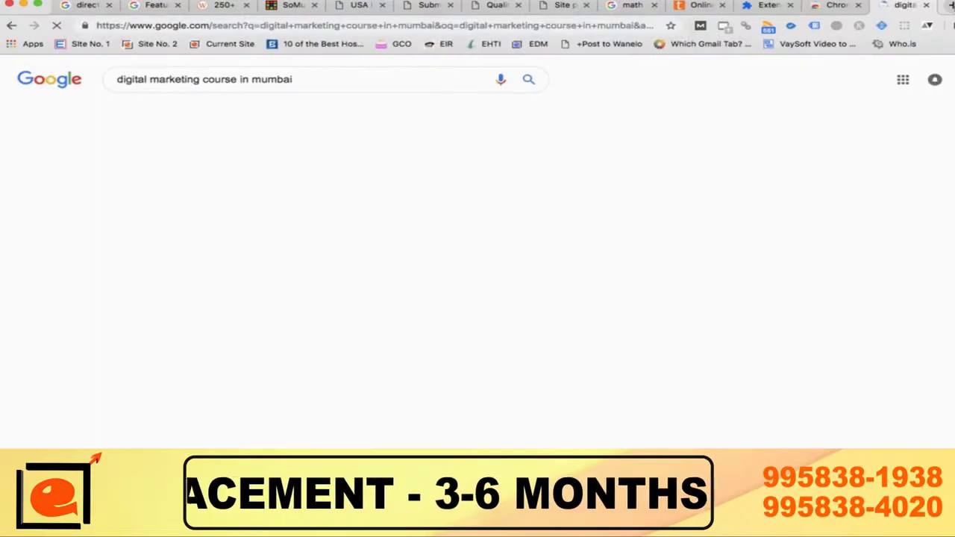
pyautogui.scroll(-7, 512, 217)
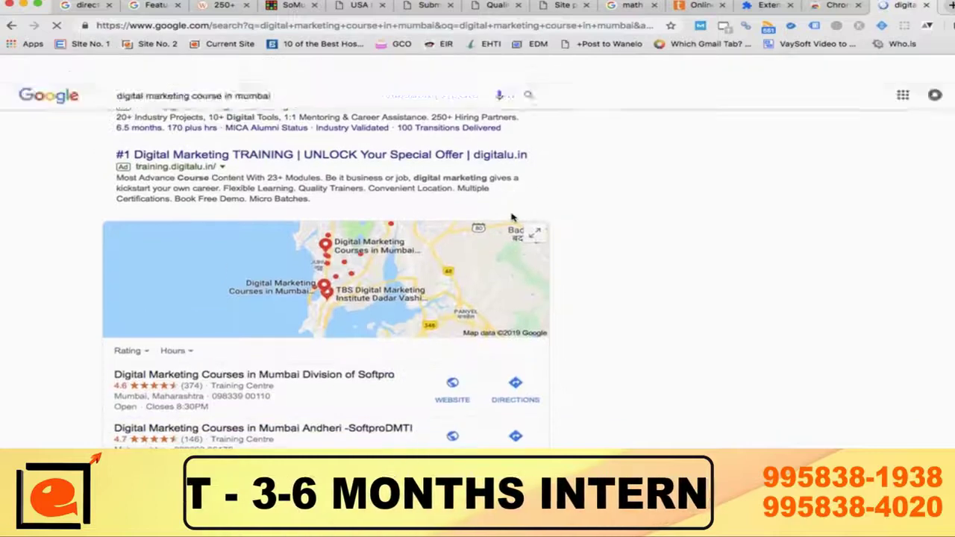
pyautogui.scroll(-3, 512, 218)
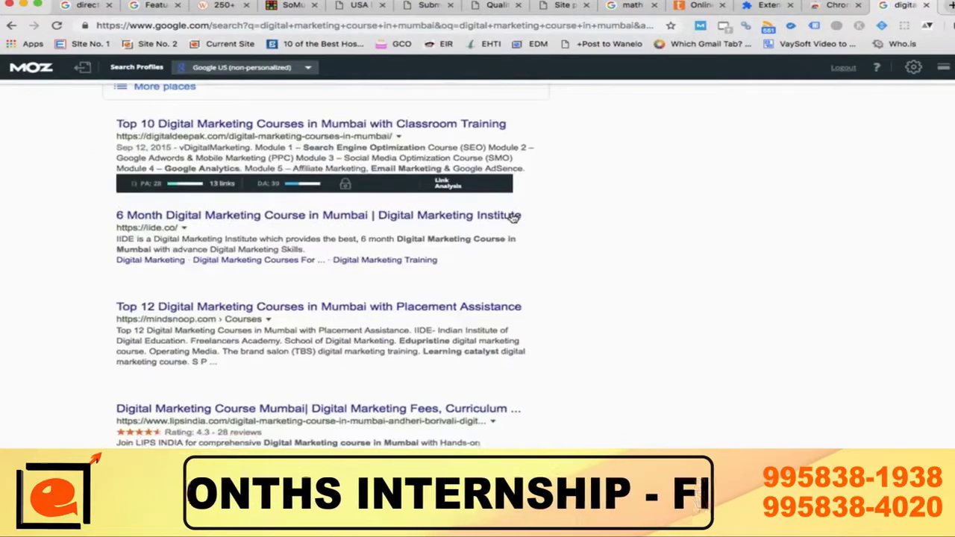
pyautogui.scroll(-4, 513, 216)
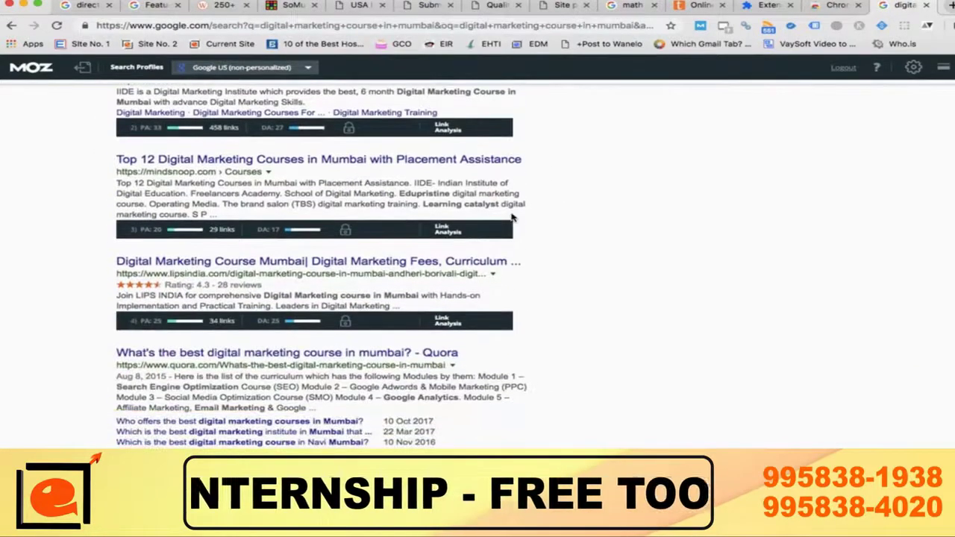
pyautogui.scroll(-10, 290, 265)
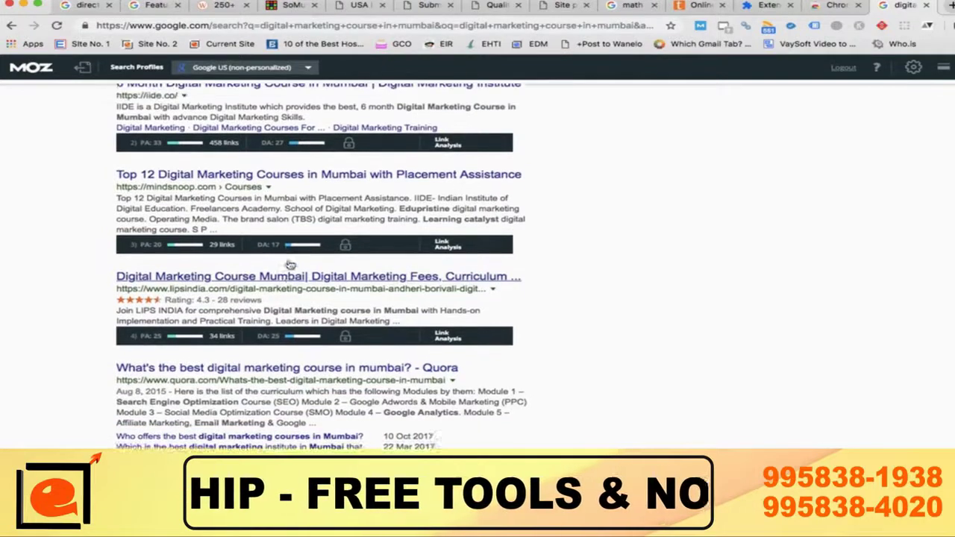
pyautogui.scroll(-2, 290, 264)
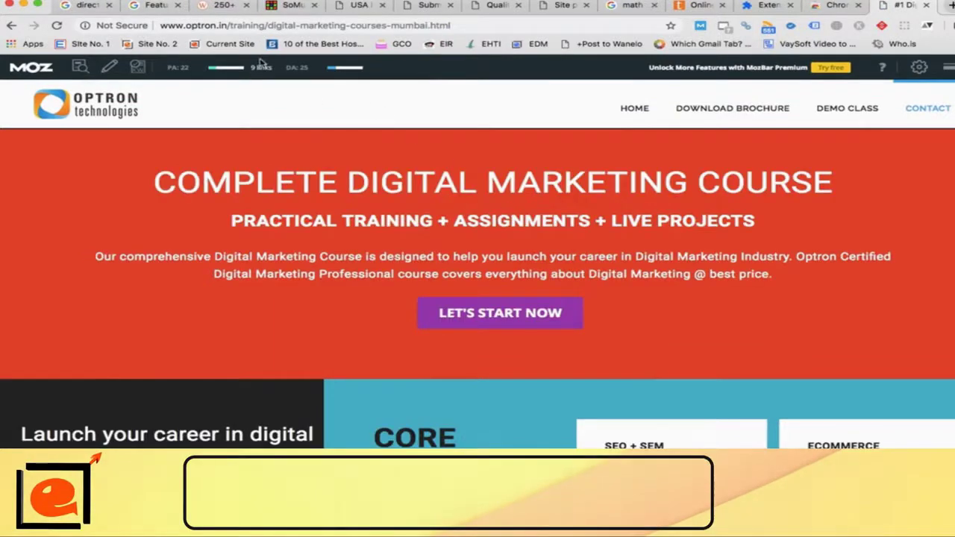
# Step: Select the Optron course page's address, then return to the Mumbai search results
pyautogui.click(272, 26)
pyautogui.moveTo(272, 26); pyautogui.dragTo(488, 33)
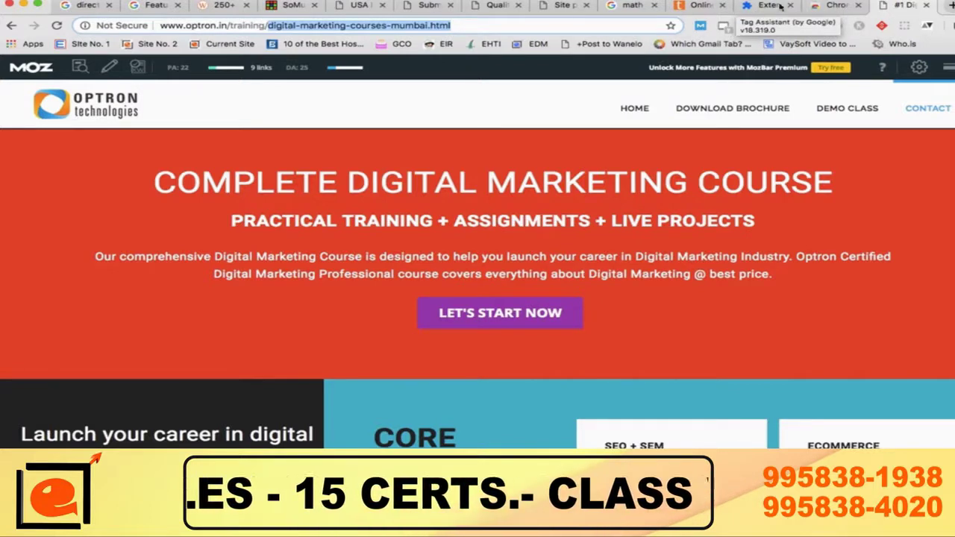
pyautogui.click(20, 26)
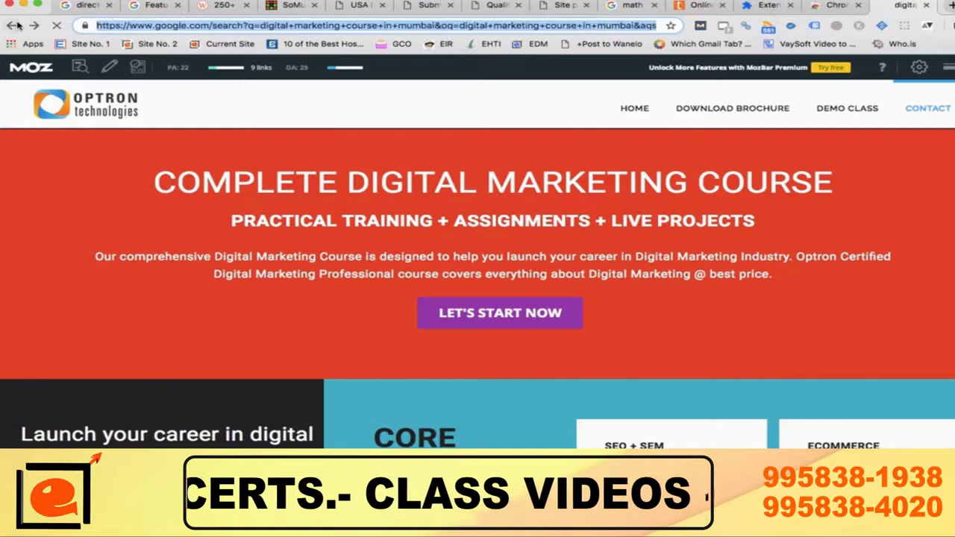
pyautogui.scroll(5, 346, 318)
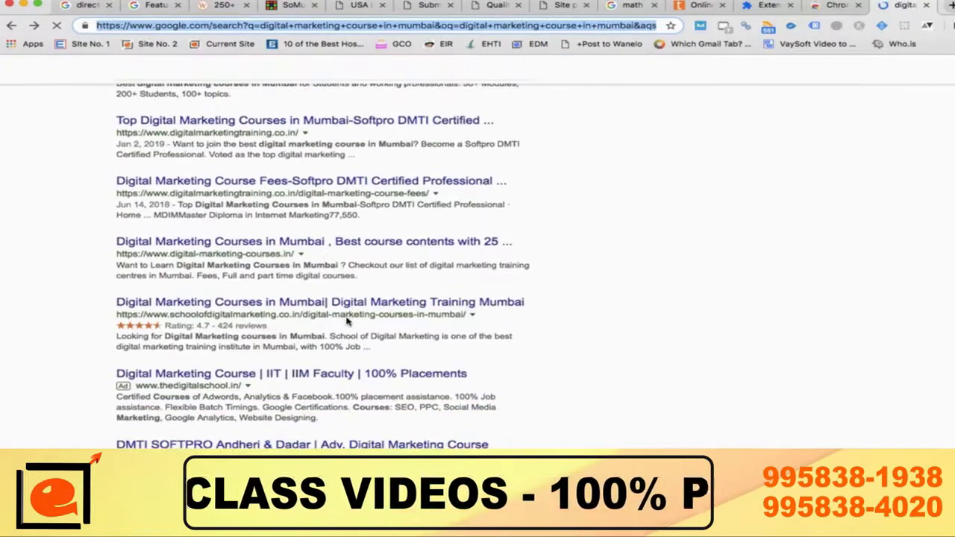
pyautogui.scroll(-1, 530, 341)
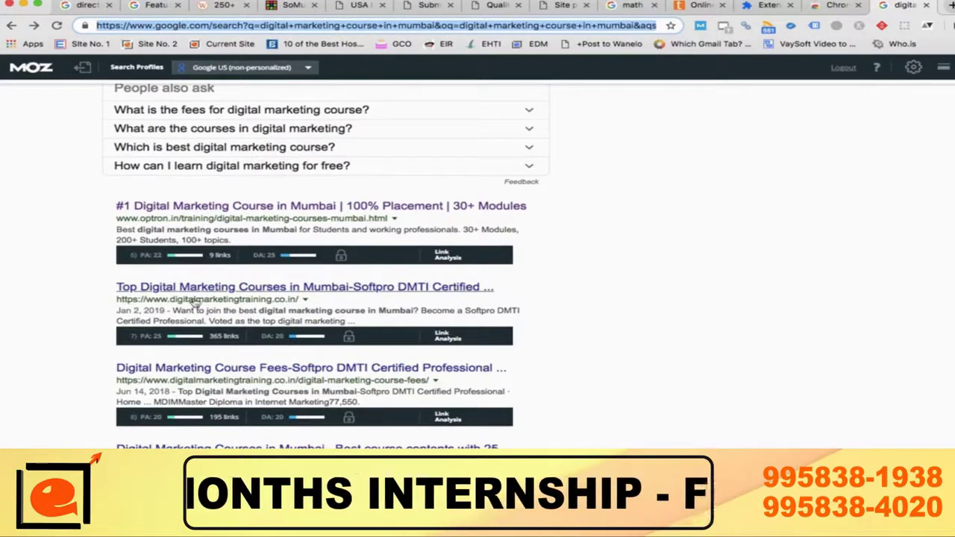
# Step: Open the Softpro DMTI result, select its web address, and switch to Excel
pyautogui.click(247, 295)
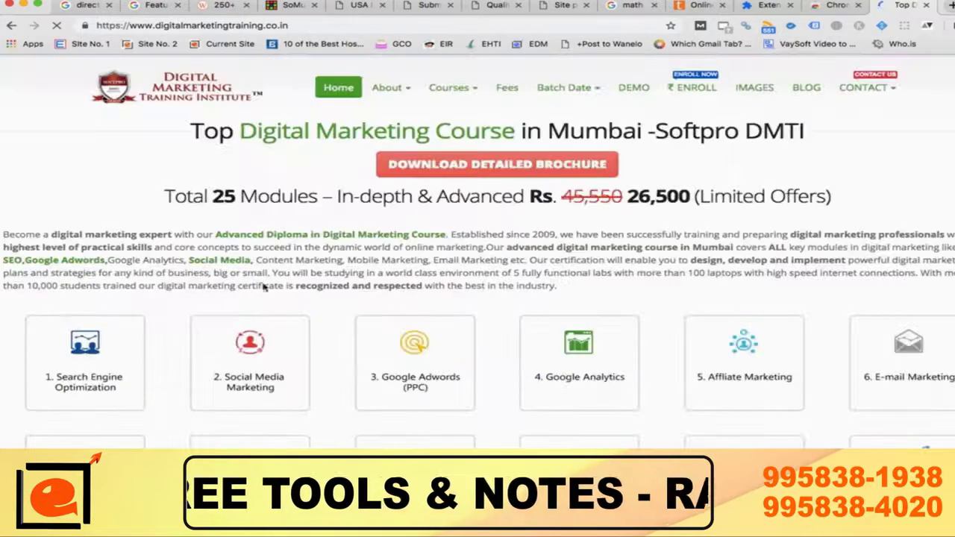
pyautogui.click(351, 25)
pyautogui.press('super+c')
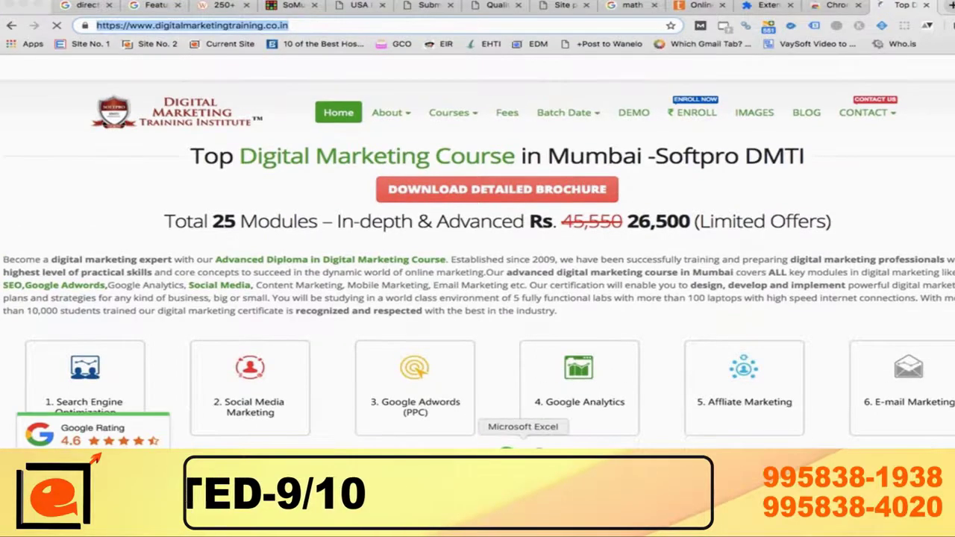
pyautogui.click(522, 447)
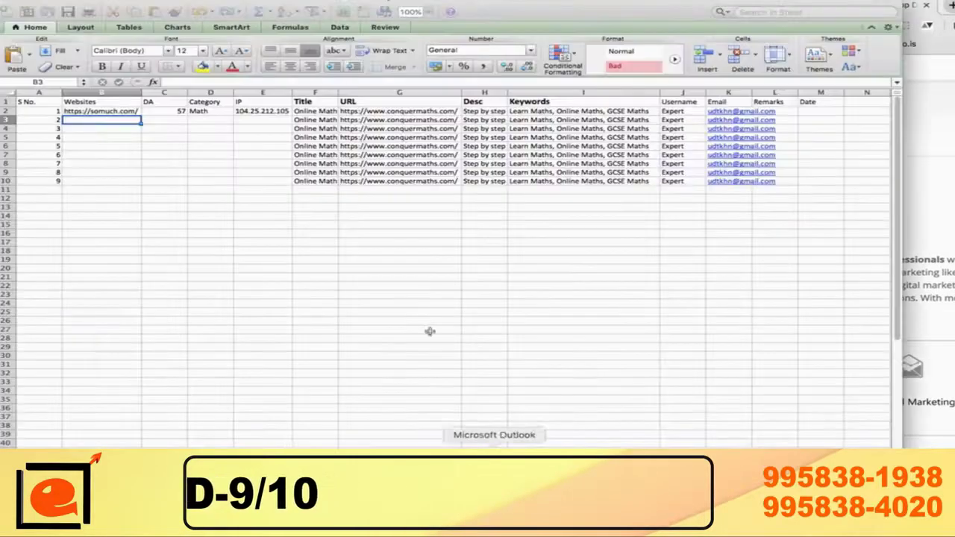
# Step: Paste the competitor URL into G15 and copy row 2's website, DA and IP into row 15
pyautogui.click(380, 220)
pyautogui.press('super+v')
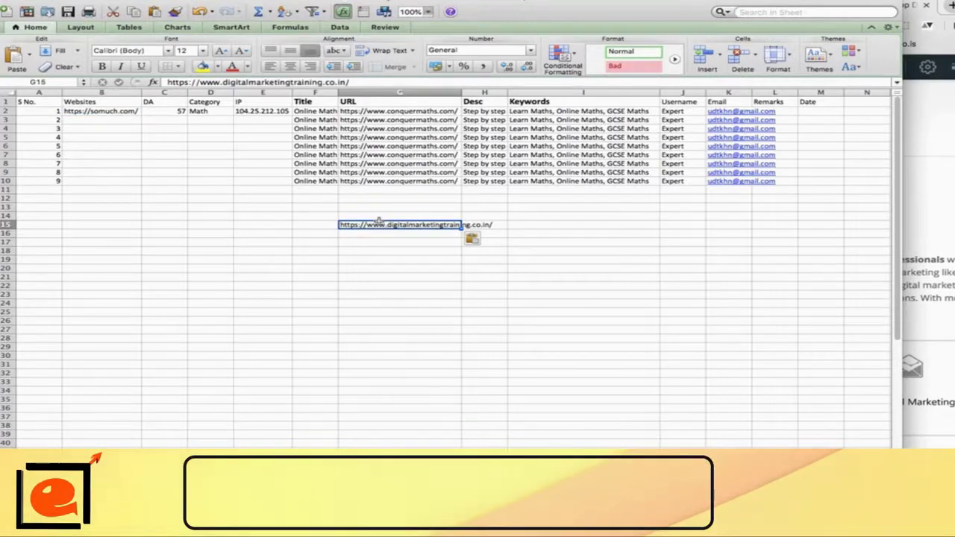
pyautogui.press('Left')
pyautogui.press('Left')
pyautogui.press('Left')
pyautogui.press('Left')
pyautogui.press('Left')
pyautogui.press('Up')
pyautogui.press('Up')
pyautogui.press('Up')
pyautogui.press('Up')
pyautogui.press('Up')
pyautogui.press('Up')
pyautogui.press('Up')
pyautogui.press('Up')
pyautogui.press('Up')
pyautogui.press('Up')
pyautogui.press('Up')
pyautogui.press('Up')
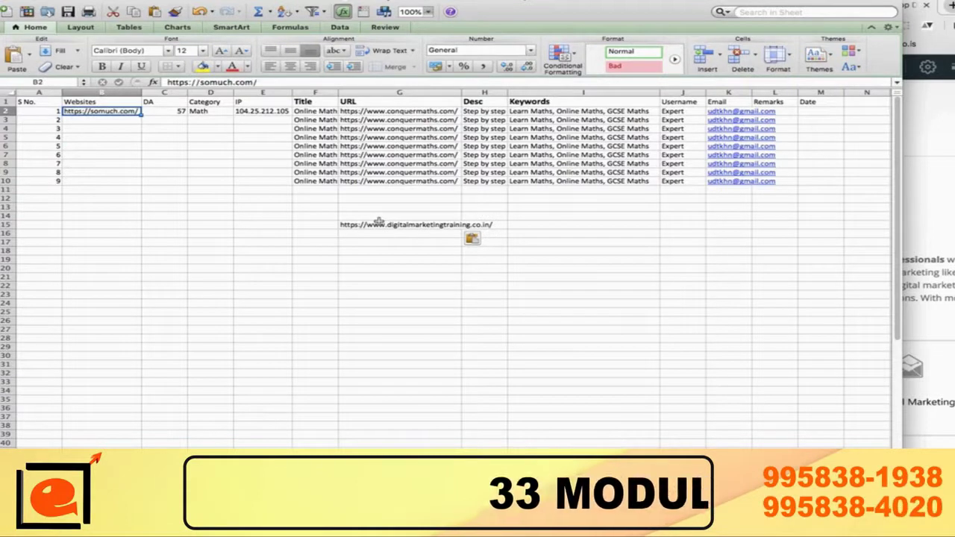
pyautogui.hotkey('shift', 'Right')
pyautogui.press('super+c')
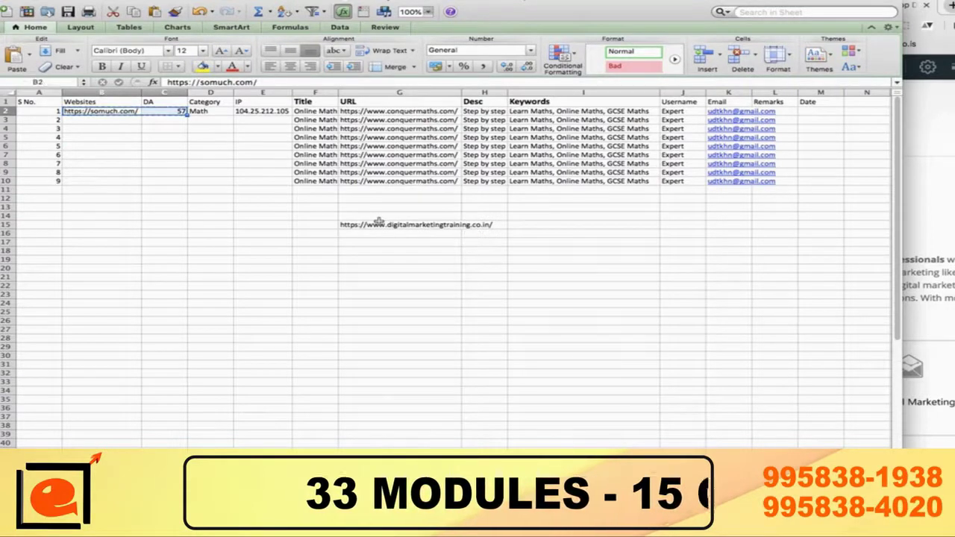
pyautogui.hotkey('shift', 'Right')
pyautogui.hotkey('shift', 'Right')
pyautogui.press('super+c')
pyautogui.press('Down')
pyautogui.press('Down')
pyautogui.press('Down')
pyautogui.press('Down')
pyautogui.press('Down')
pyautogui.press('Down')
pyautogui.press('Down')
pyautogui.press('Down')
pyautogui.press('Down')
pyautogui.press('Down')
pyautogui.press('Down')
pyautogui.press('Down')
pyautogui.press('Down')
pyautogui.press('super+v')
pyautogui.press('Right')
pyautogui.press('Right')
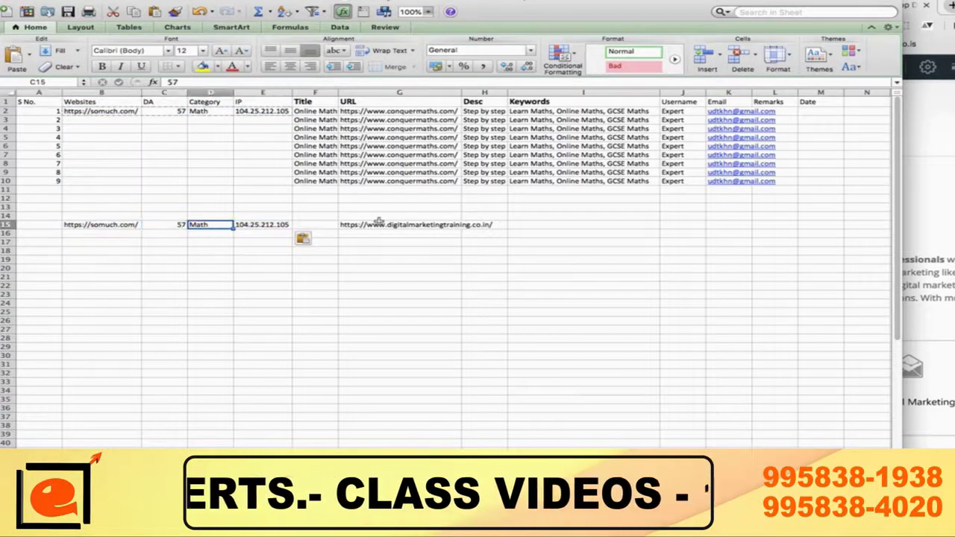
# Step: Enter Internet as row 15's category and check the row's entries
pyautogui.write('Internet')
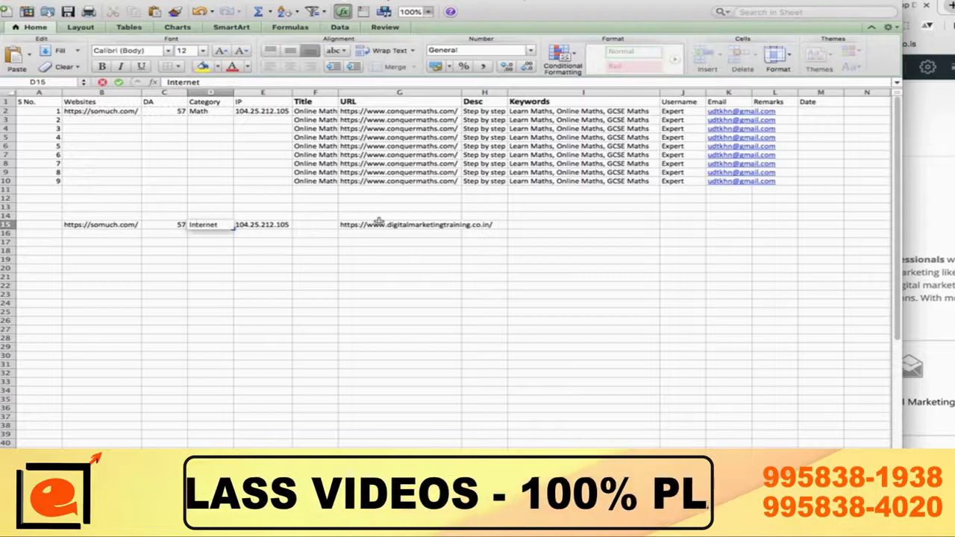
pyautogui.press('Tab')
pyautogui.press('Right')
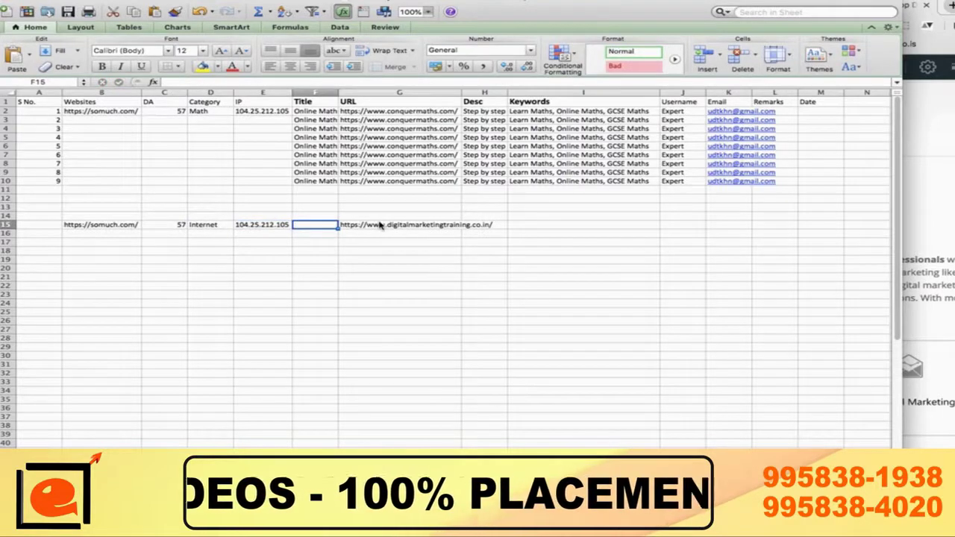
pyautogui.press('Right')
pyautogui.press('Left')
pyautogui.press('Right')
pyautogui.press('Right')
pyautogui.press('Right')
pyautogui.press('Left')
pyautogui.press('Right')
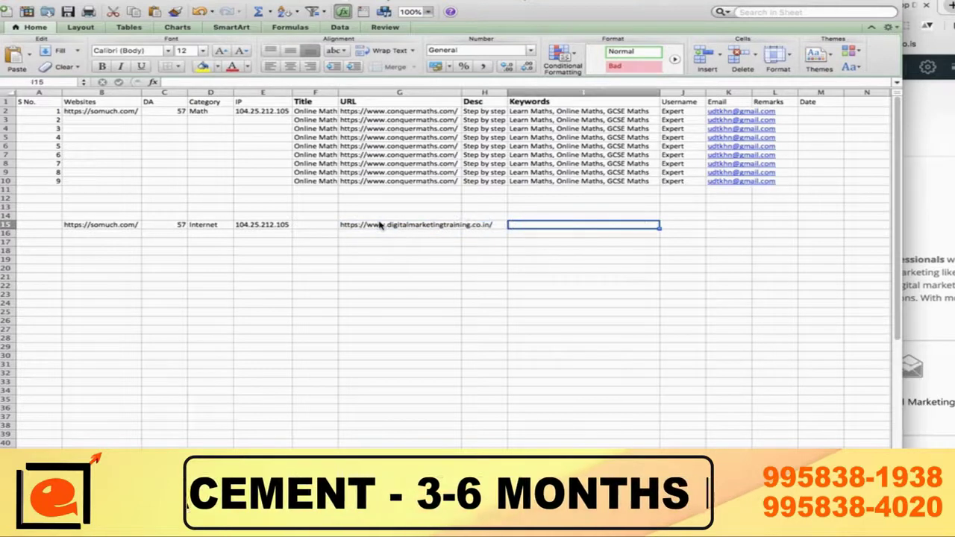
pyautogui.press('Right')
# Step: Copy the existing username and email into row 15
pyautogui.press('Up')
pyautogui.press('Up')
pyautogui.press('Up')
pyautogui.press('Up')
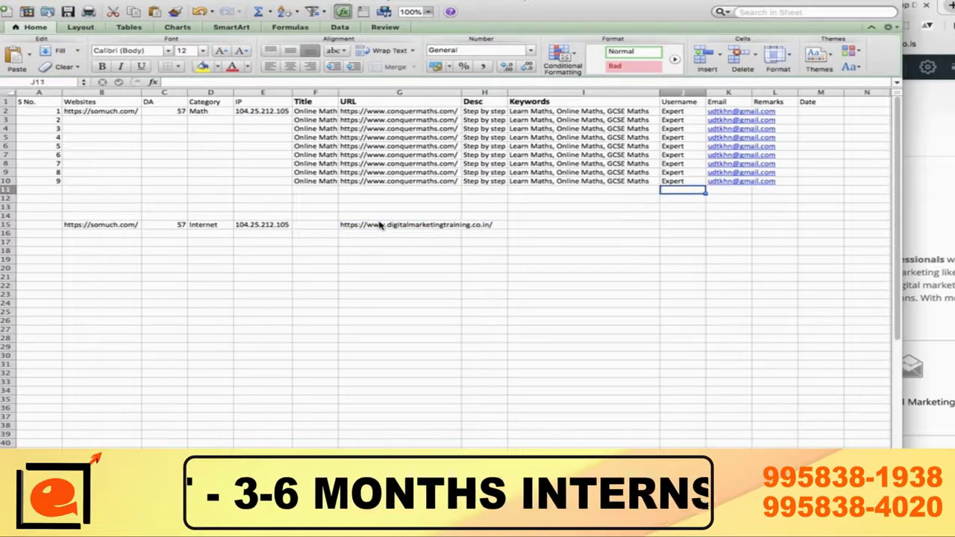
pyautogui.press('Up')
pyautogui.press('Down')
pyautogui.press('Down')
pyautogui.press('Down')
pyautogui.press('Down')
pyautogui.press('Down')
pyautogui.press('super+v')
pyautogui.press('Left')
pyautogui.press('Left')
pyautogui.press('Left')
pyautogui.press('Left')
pyautogui.press('Left')
pyautogui.press('Left')
pyautogui.press('Left')
pyautogui.press('Left')
pyautogui.press('Left')
# Step: Enter serial numbers 1 through 9 down the S No. column from A15
pyautogui.write('1 2 3 4 5 6 7')
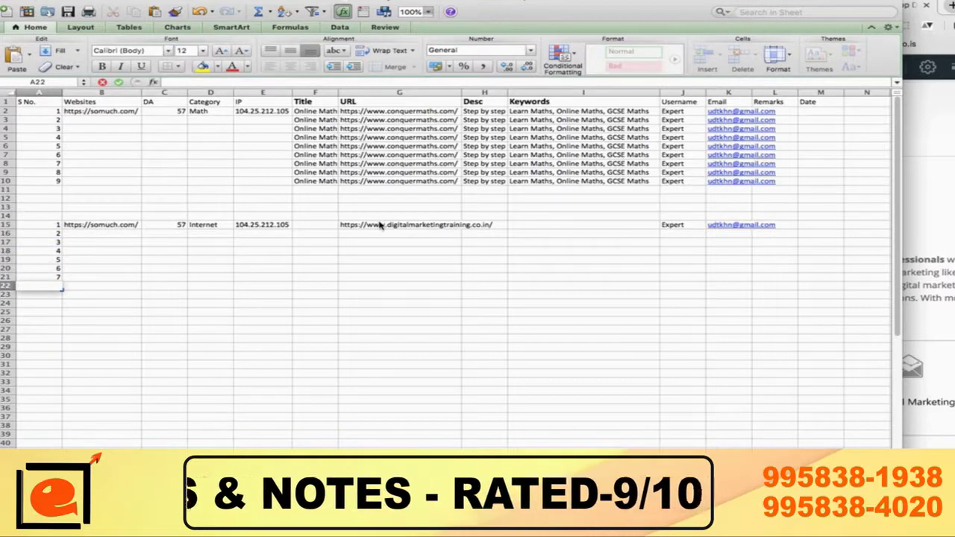
pyautogui.write(' 8')
pyautogui.press('Return')
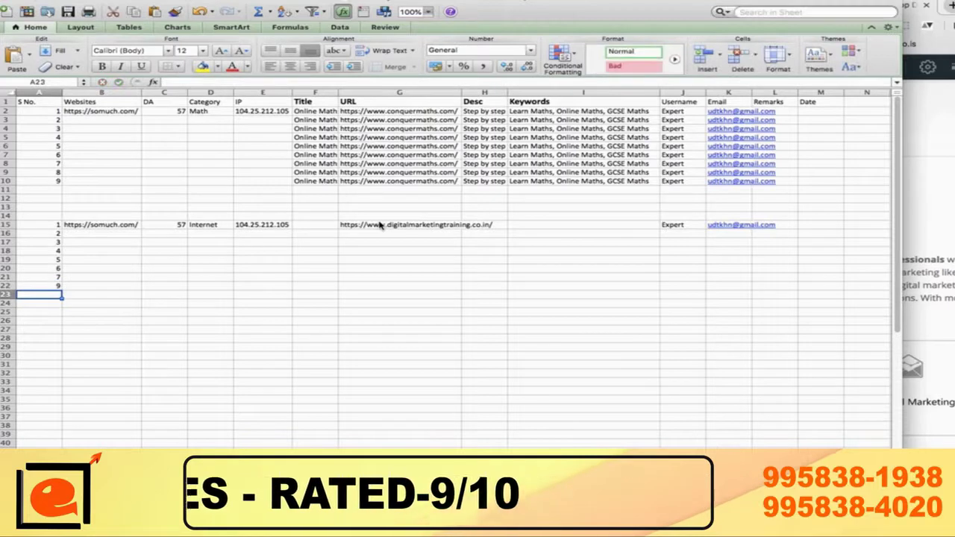
pyautogui.press('Return')
pyautogui.write('9')
pyautogui.press('Return')
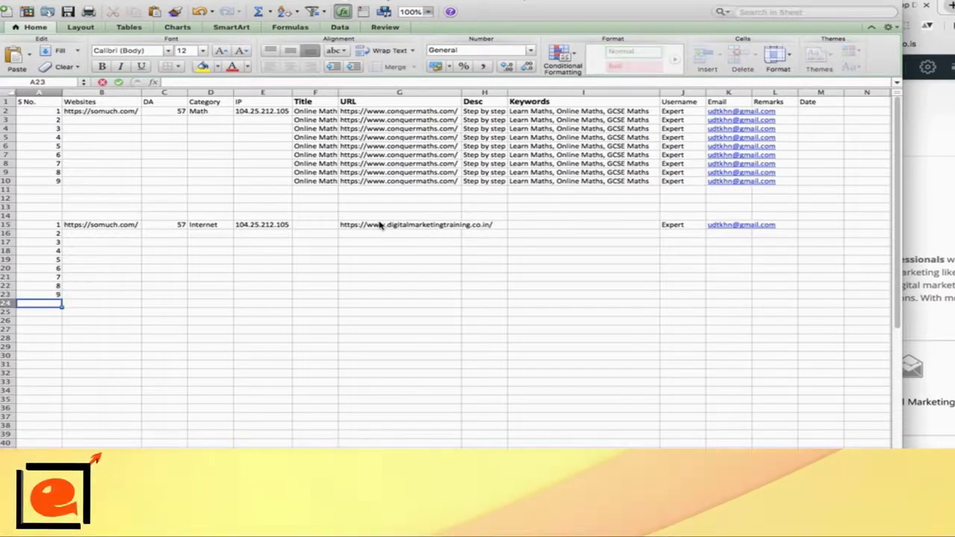
# Step: Review row 15's entries, including the competitor URL in G15
pyautogui.click(101, 240)
pyautogui.press('Up')
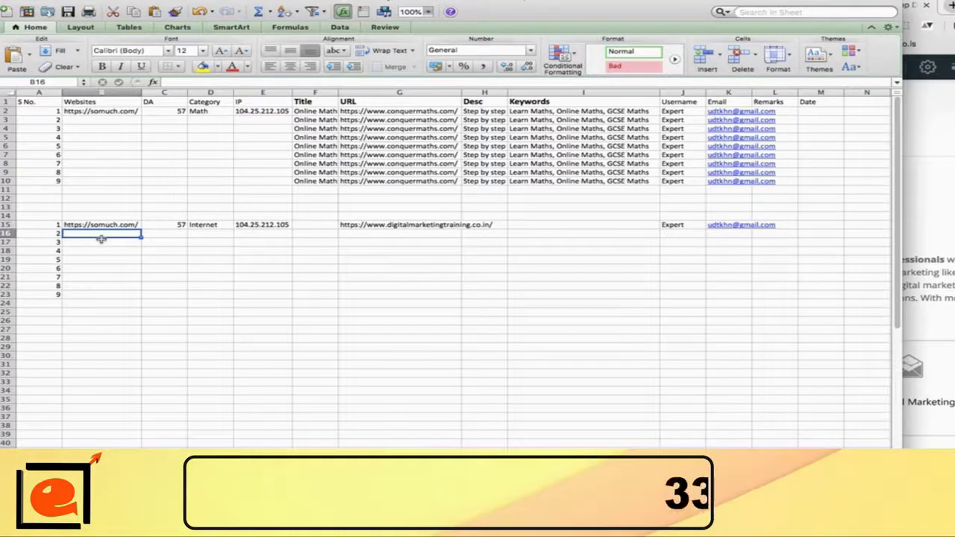
pyautogui.press('Up')
pyautogui.press('Right')
pyautogui.press('Right')
pyautogui.press('Right')
pyautogui.press('Right')
pyautogui.press('Left')
pyautogui.press('Left')
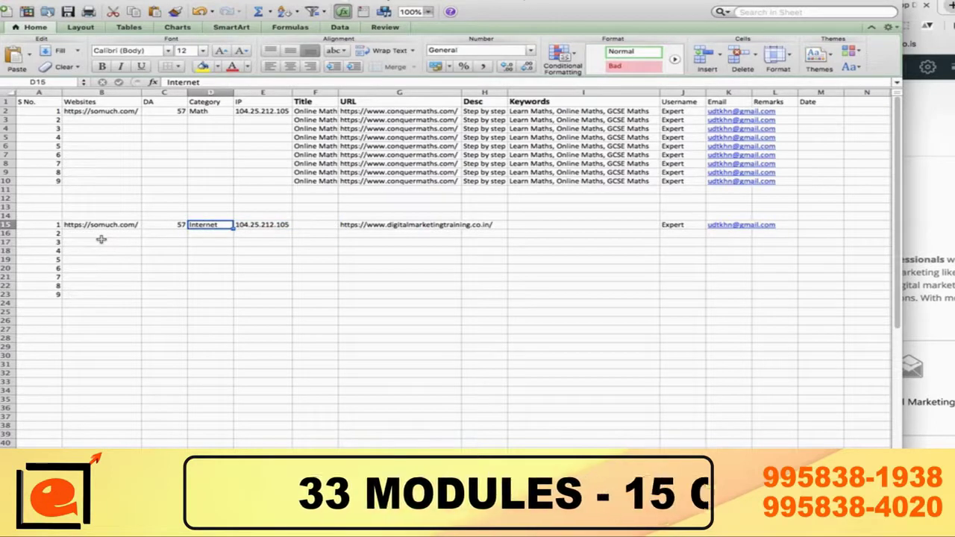
pyautogui.press('Right')
pyautogui.press('Right')
pyautogui.press('Right')
pyautogui.press('Right')
pyautogui.press('Right')
pyautogui.press('Right')
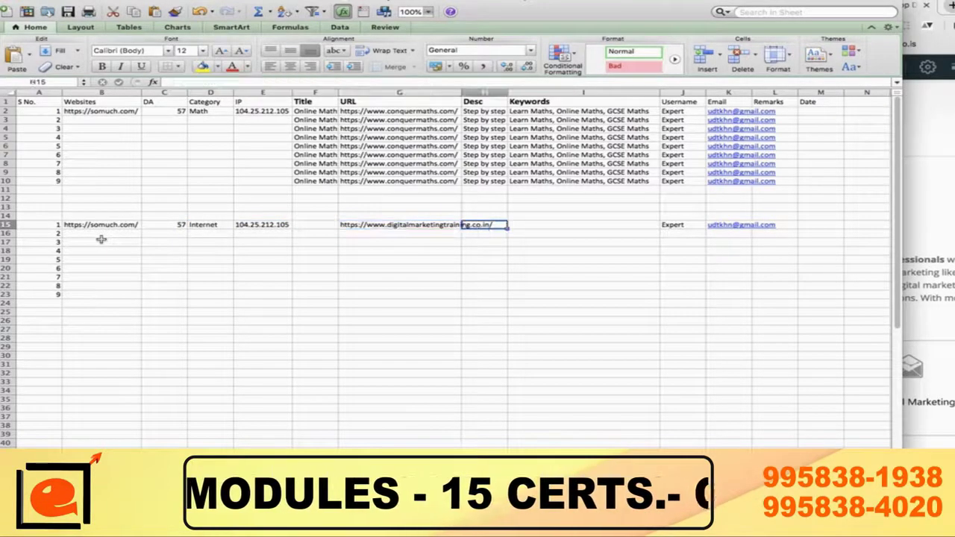
pyautogui.press('Left')
pyautogui.press('Left')
pyautogui.press('Left')
pyautogui.press('Left')
pyautogui.press('Left')
pyautogui.press('Right')
pyautogui.press('Right')
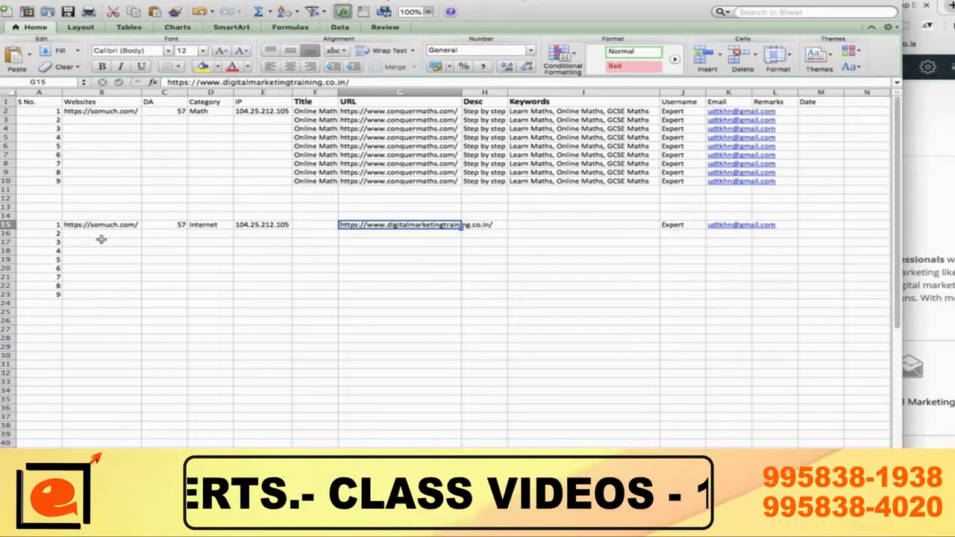
pyautogui.press('Right')
pyautogui.press('Right')
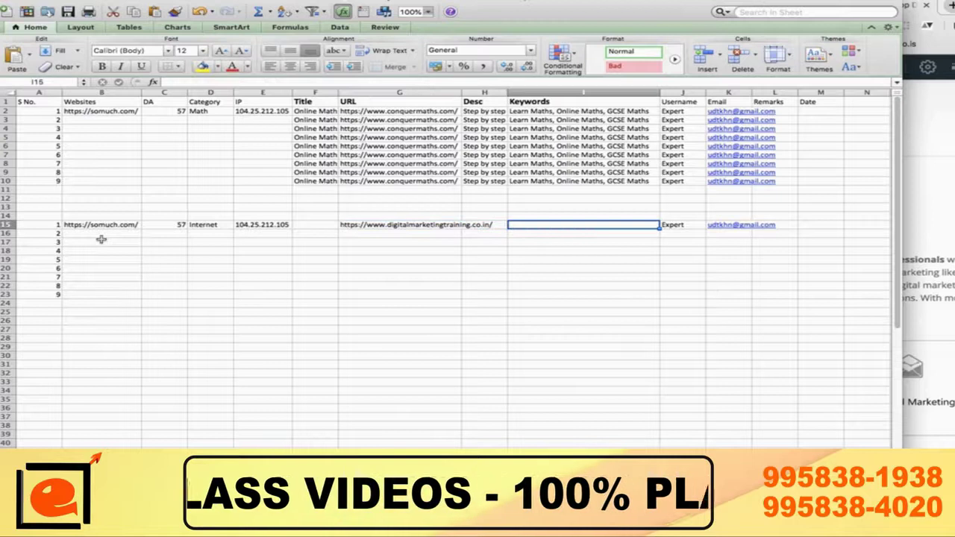
pyautogui.press('Right')
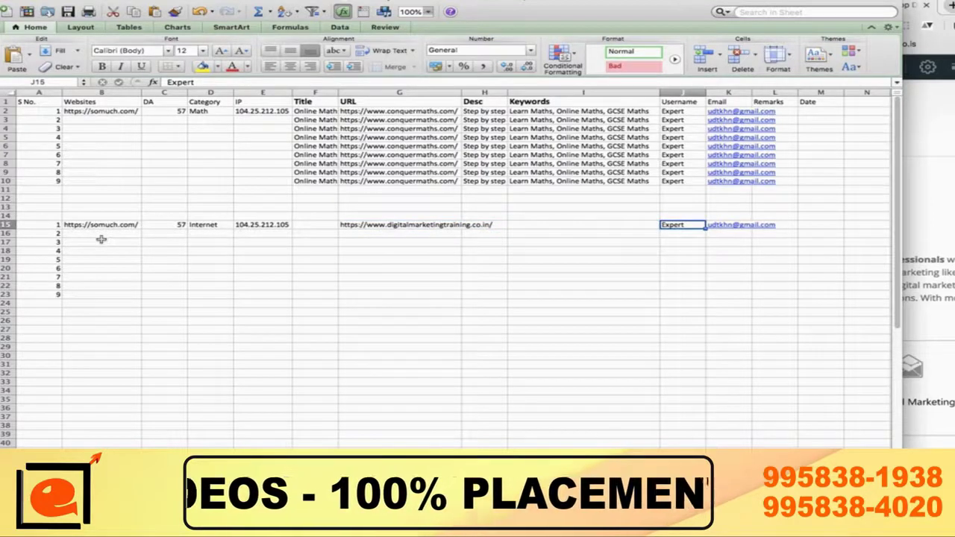
pyautogui.press('Right')
pyautogui.press('Right')
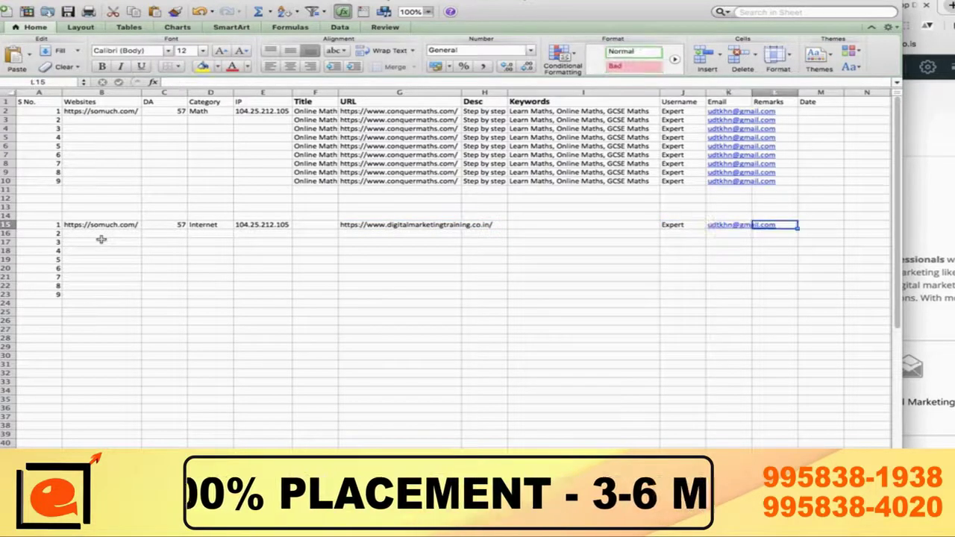
# Step: Mark row 15's remark Done and row 2's remark Submitted
pyautogui.write('Done')
pyautogui.press('Up')
pyautogui.press('Up')
pyautogui.press('Up')
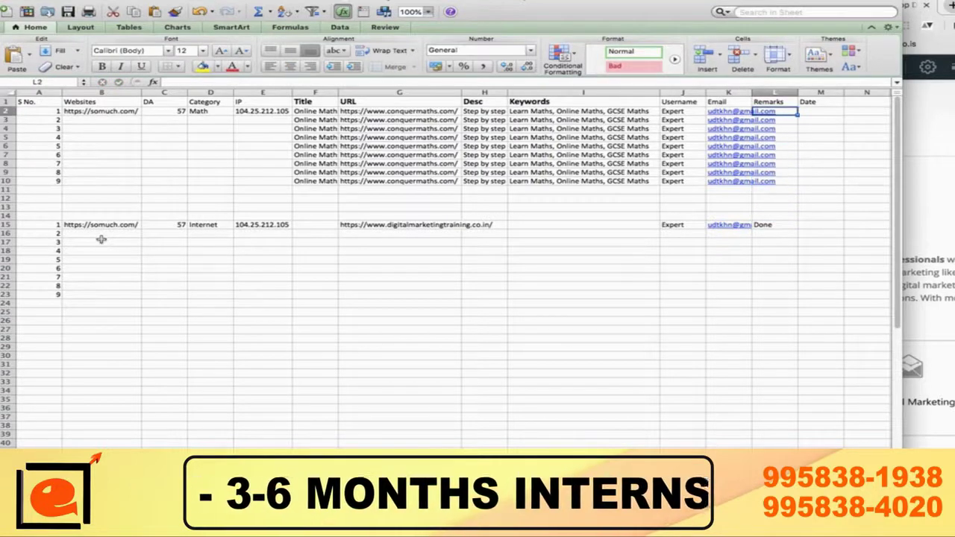
pyautogui.write('Submitted')
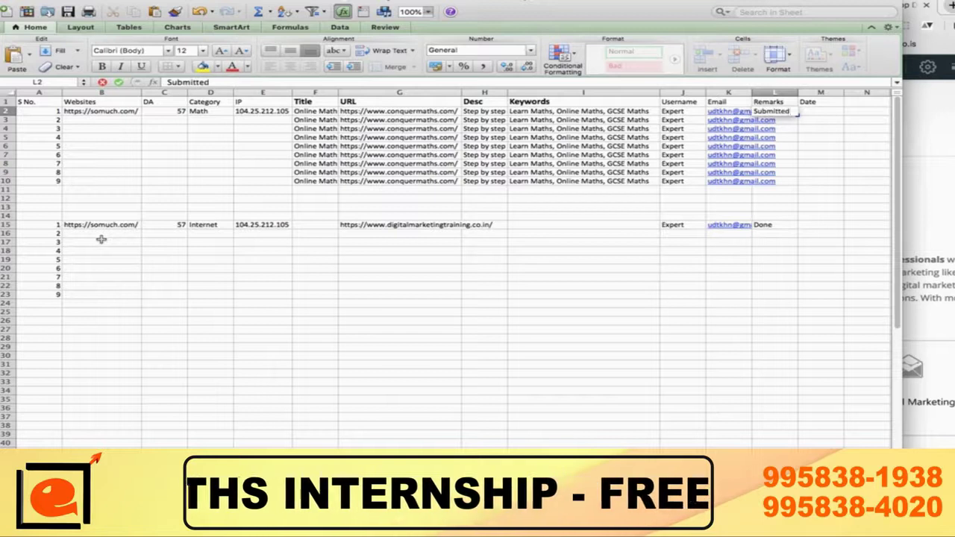
pyautogui.press('Return')
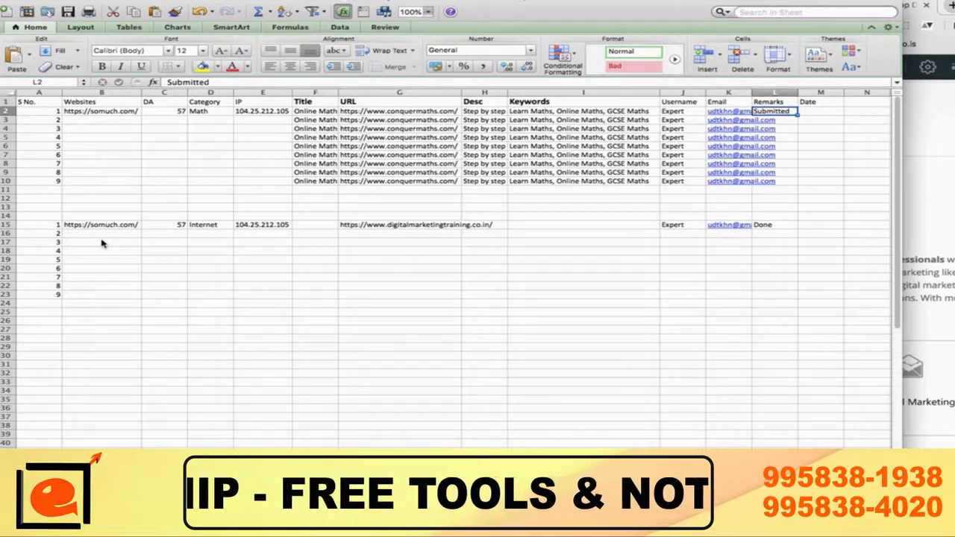
# Step: Enter 23-01-2019 as row 2's submission date in M2 and review the row
pyautogui.press('Tab')
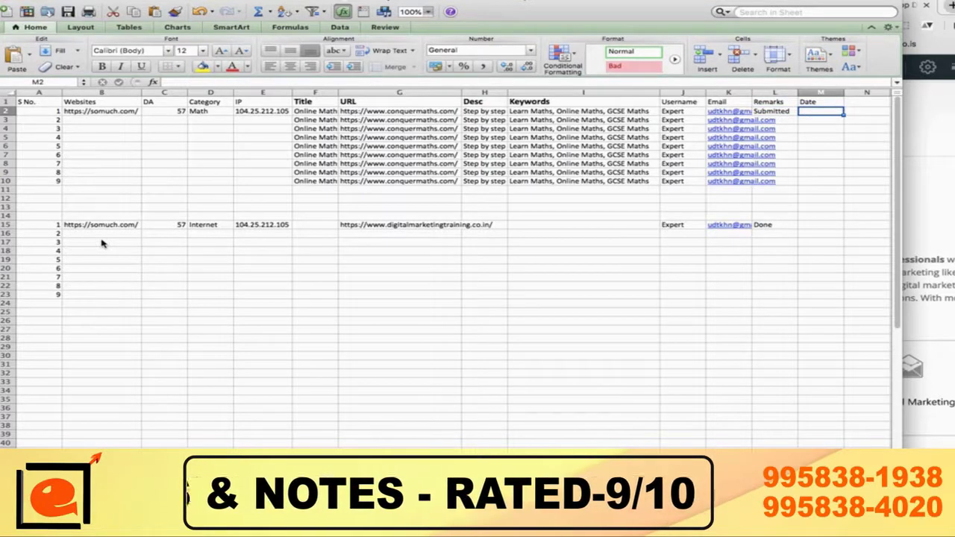
pyautogui.write('23-01-2019')
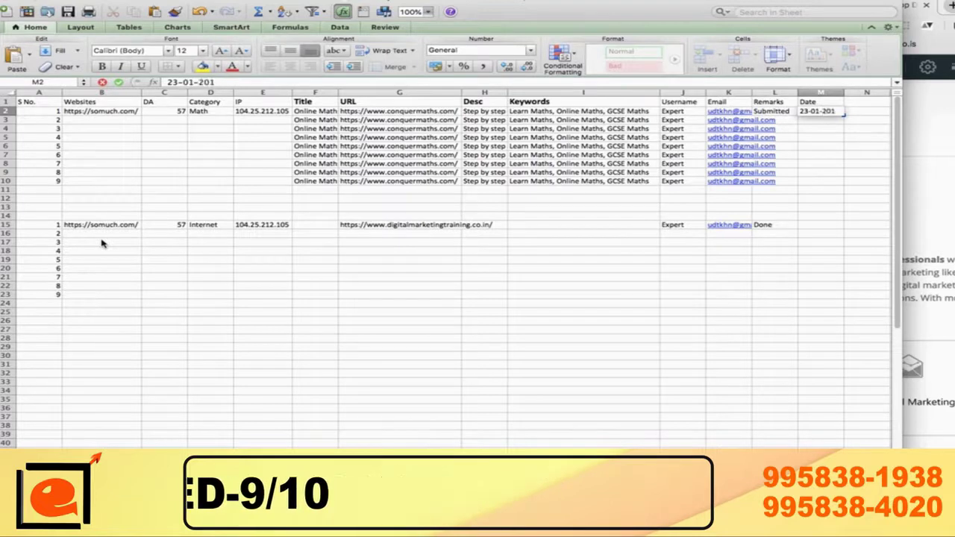
pyautogui.press('Return')
pyautogui.press('Up')
pyautogui.press('Left')
pyautogui.press('Left')
pyautogui.press('Left')
pyautogui.press('Left')
pyautogui.press('Left')
pyautogui.press('Left')
pyautogui.press('Left')
pyautogui.press('Left')
pyautogui.press('Left')
pyautogui.press('Left')
pyautogui.press('Left')
pyautogui.press('Left')
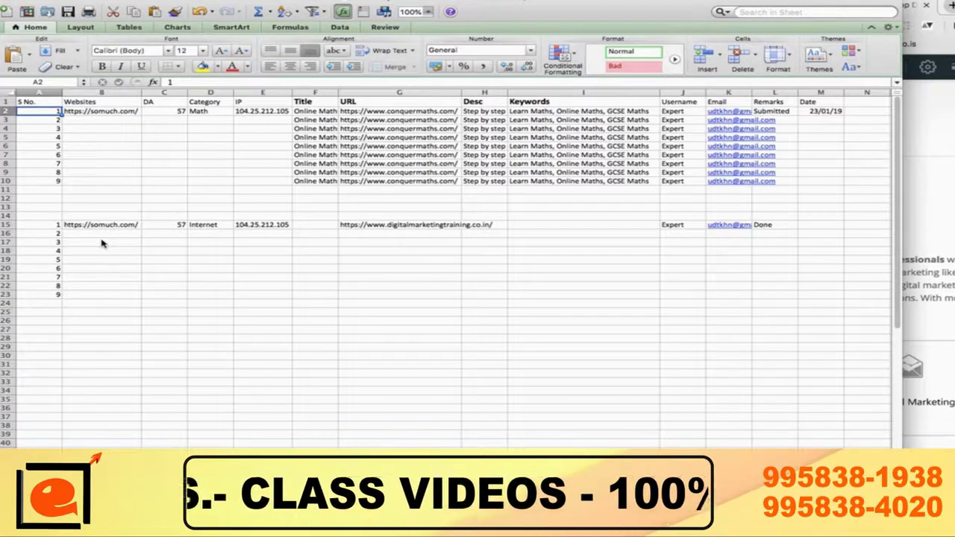
pyautogui.press('Right')
pyautogui.press('Right')
pyautogui.press('Right')
pyautogui.press('Right')
pyautogui.press('Right')
pyautogui.press('Right')
pyautogui.press('Right')
pyautogui.press('Right')
pyautogui.press('Right')
pyautogui.press('Right')
pyautogui.press('Right')
pyautogui.press('Right')
pyautogui.press('Left')
pyautogui.press('Left')
pyautogui.press('Left')
pyautogui.press('Left')
pyautogui.press('Left')
pyautogui.press('Left')
pyautogui.press('Left')
pyautogui.press('Left')
pyautogui.press('Left')
pyautogui.press('Left')
pyautogui.press('Left')
pyautogui.press('Left')
pyautogui.press('Down')
pyautogui.press('Down')
pyautogui.press('Down')
pyautogui.press('Down')
pyautogui.press('Down')
pyautogui.press('Down')
pyautogui.press('Down')
pyautogui.press('Down')
pyautogui.press('Down')
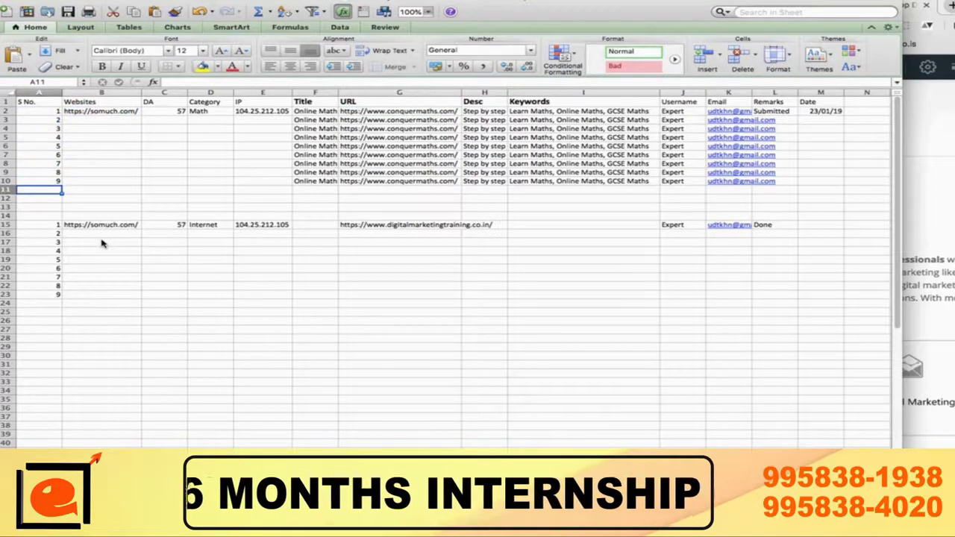